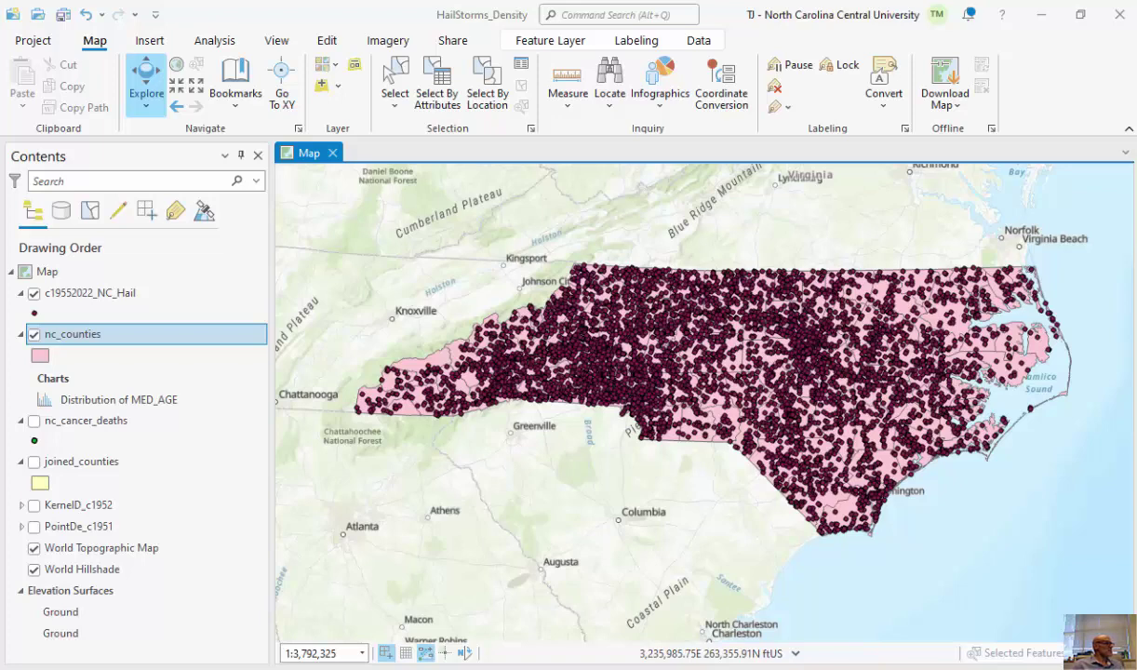
Toggle the c19552022_NC_Hail layer off and back on to view the counties beneath it.
click(34, 294)
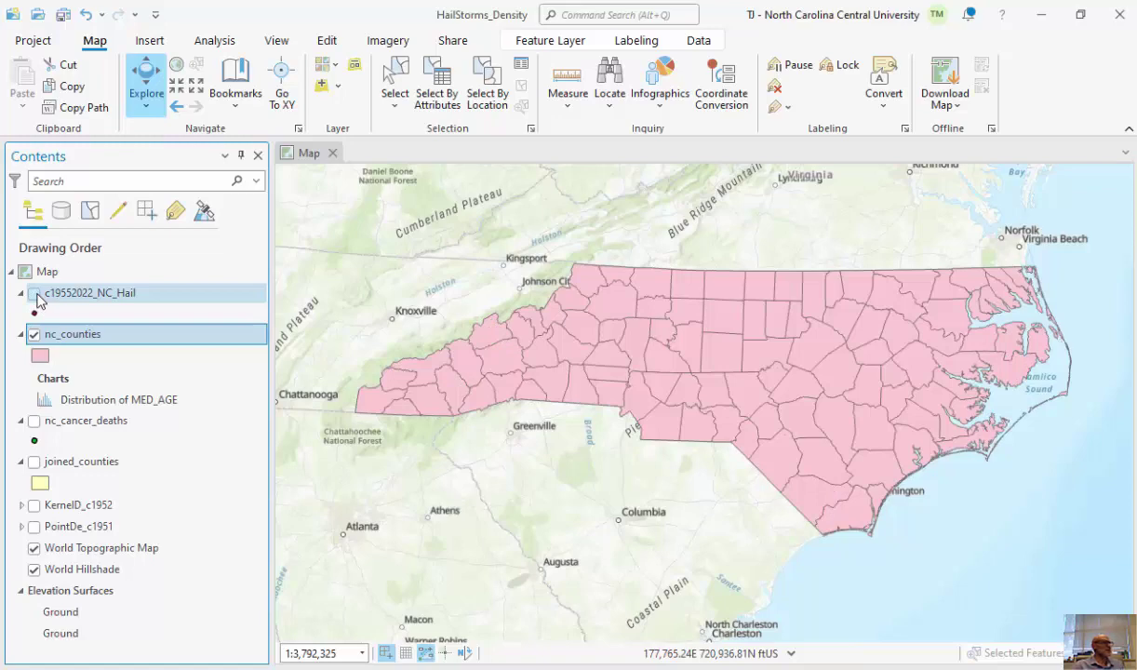
click(35, 294)
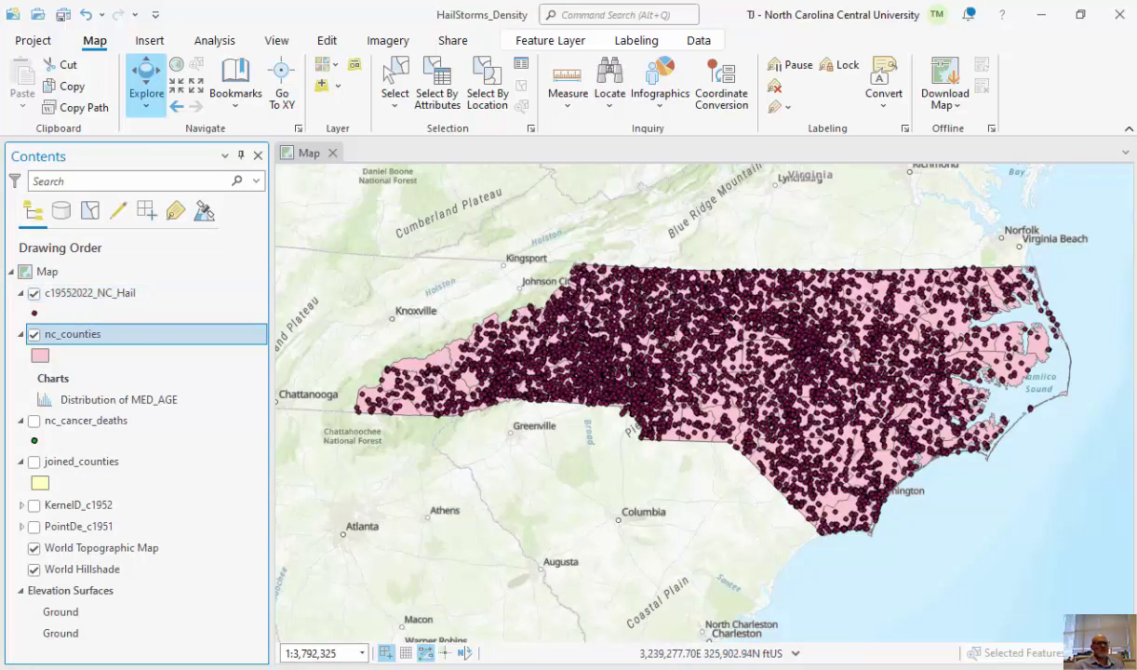
Switch to the browser, review the Storm Prediction Center SVRGIS page and its hail downloads, and return to ArcGIS Pro.
drag(1136, 298, 750, 97)
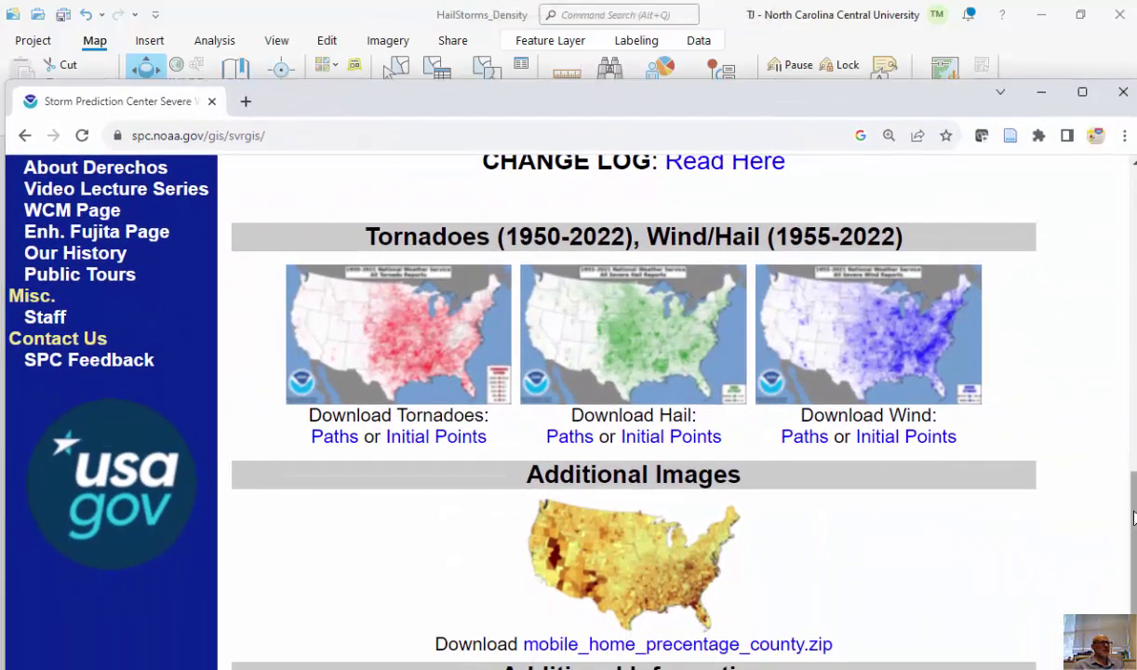
drag(1133, 507, 1131, 181)
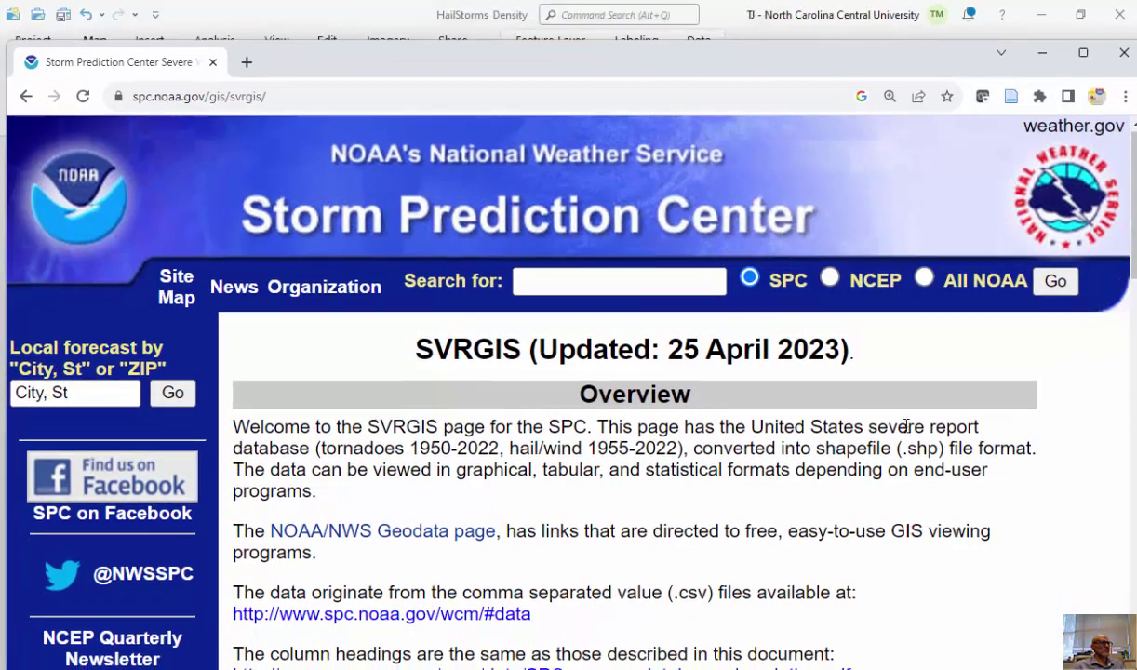
drag(881, 85, 884, 47)
scroll(905, 423, down, 5)
scroll(905, 424, down, 10)
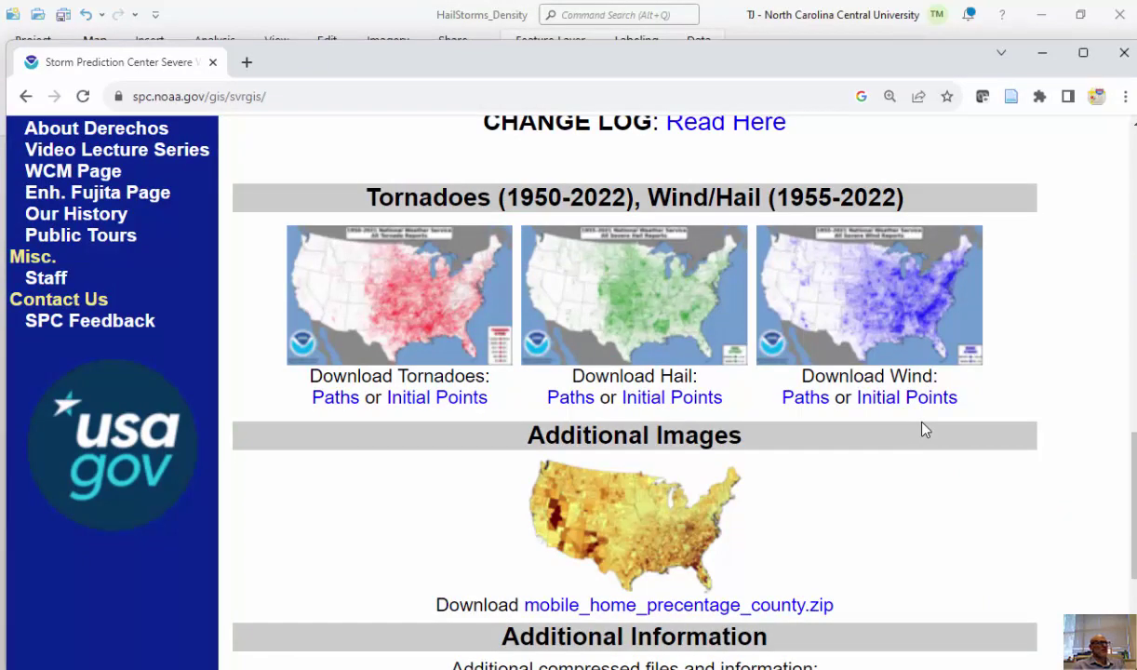
scroll(945, 429, down, 1)
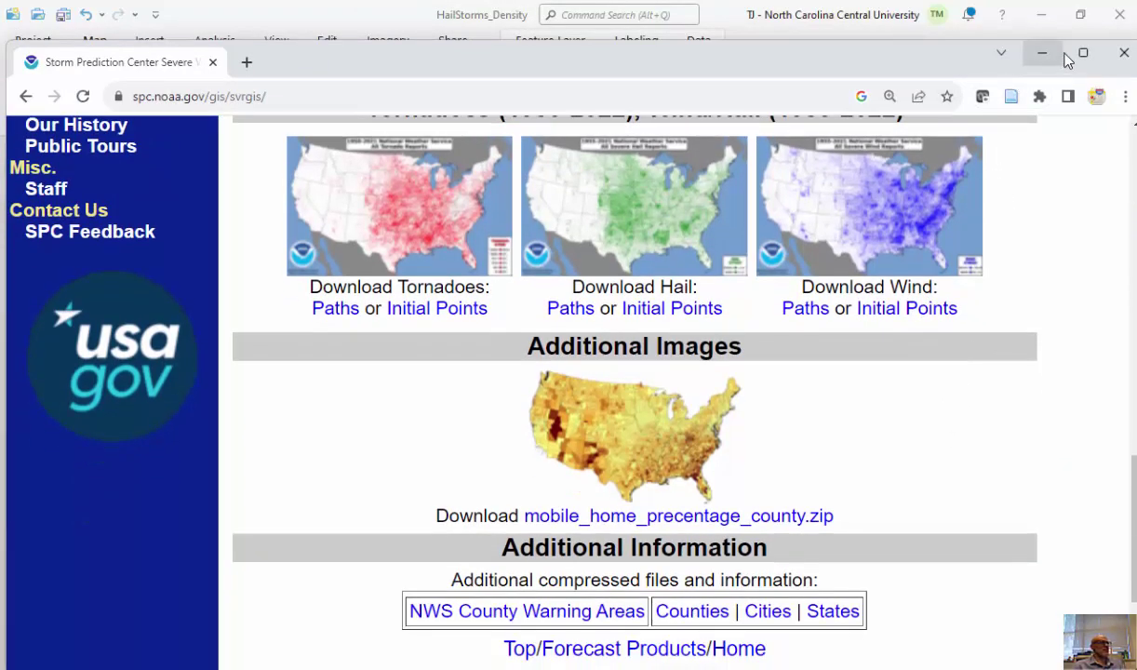
click(1034, 52)
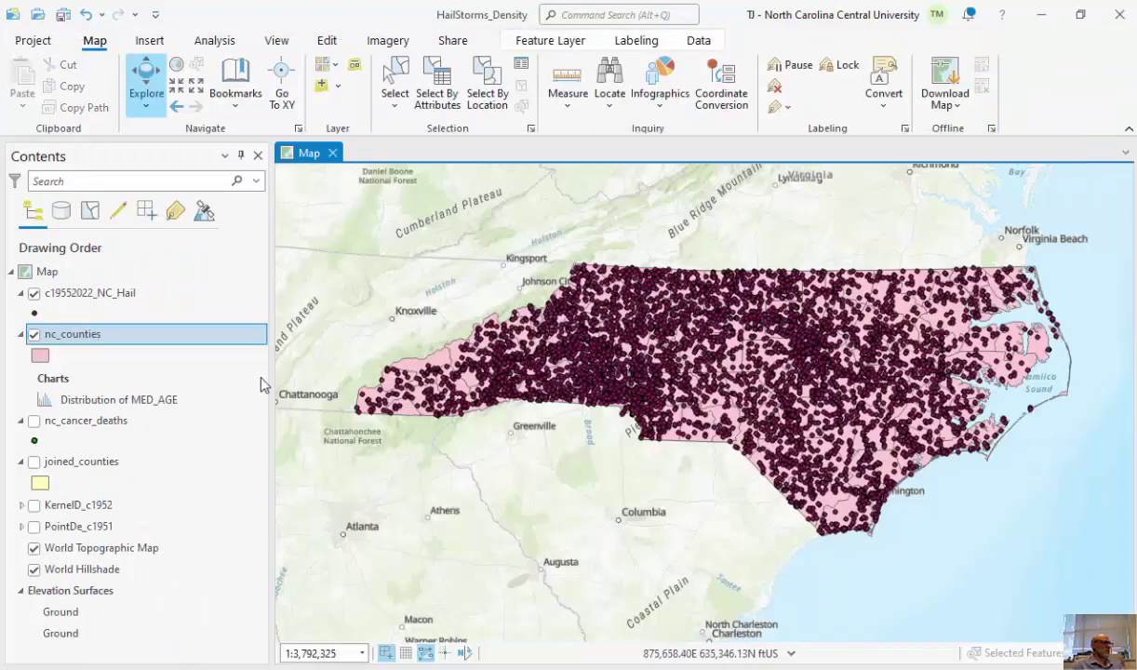
Open the attribute table of the c19552022_NC_Hail layer and review its fields.
click(163, 293)
right_click(163, 294)
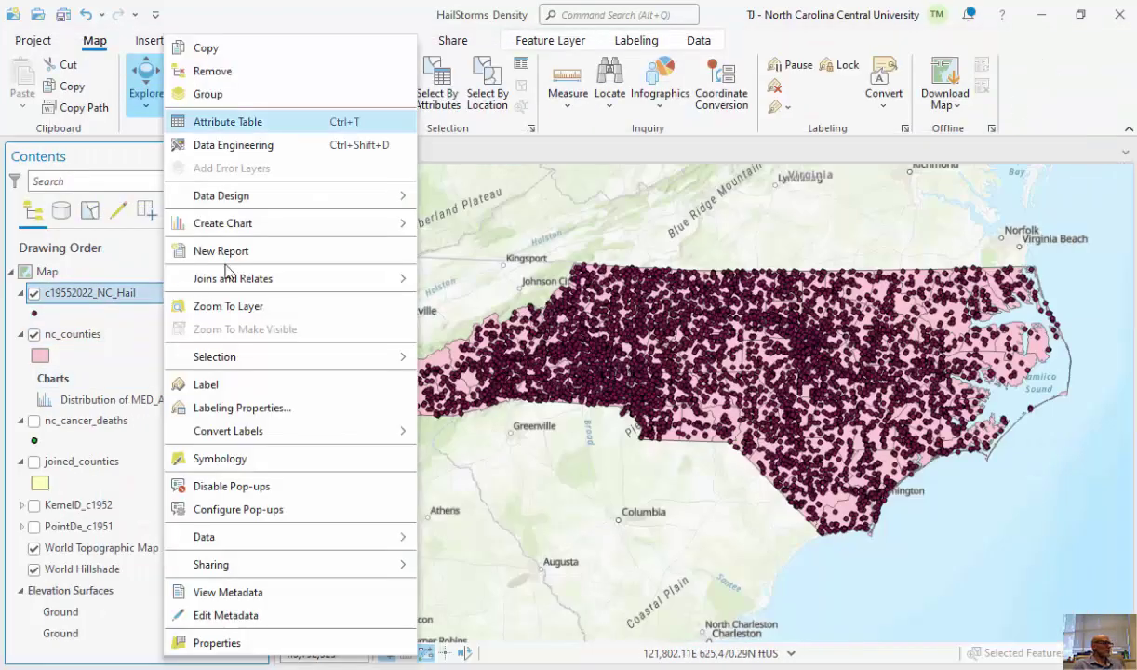
click(284, 128)
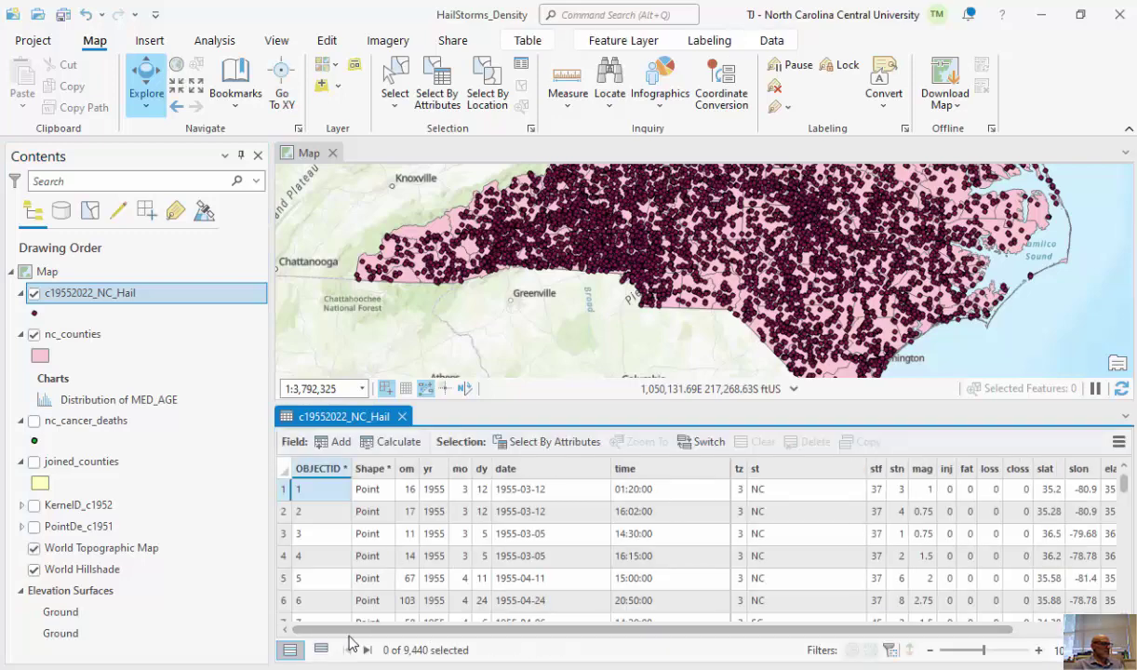
drag(353, 630, 473, 634)
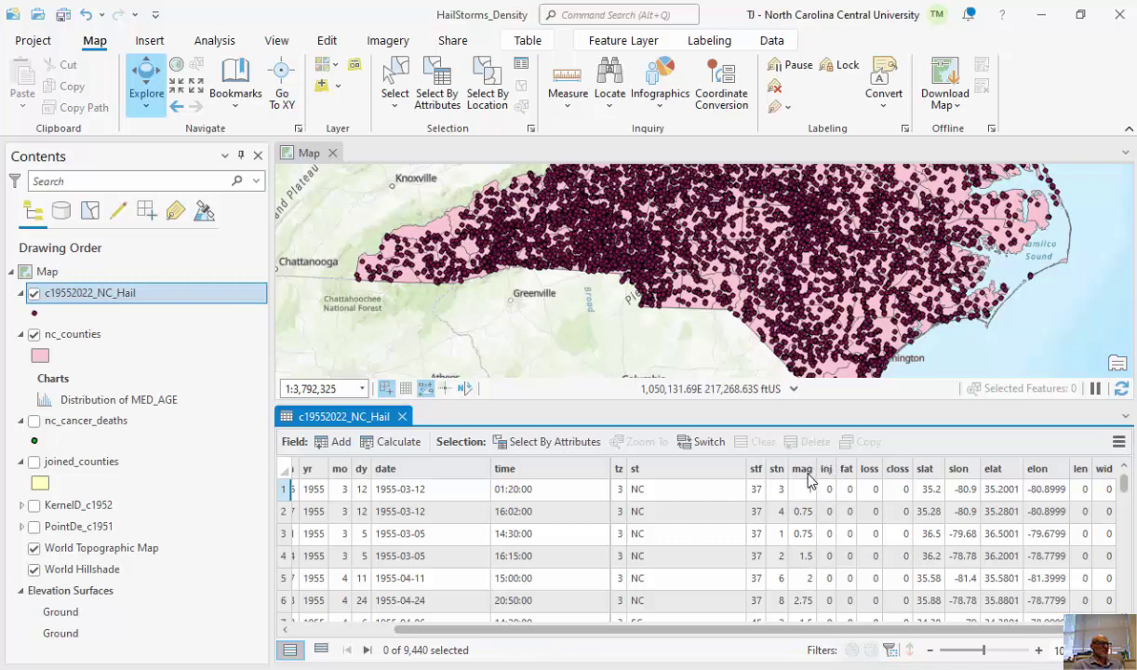
Sort the hail records descending by the fat field and by the inj field, and close the table.
right_click(897, 468)
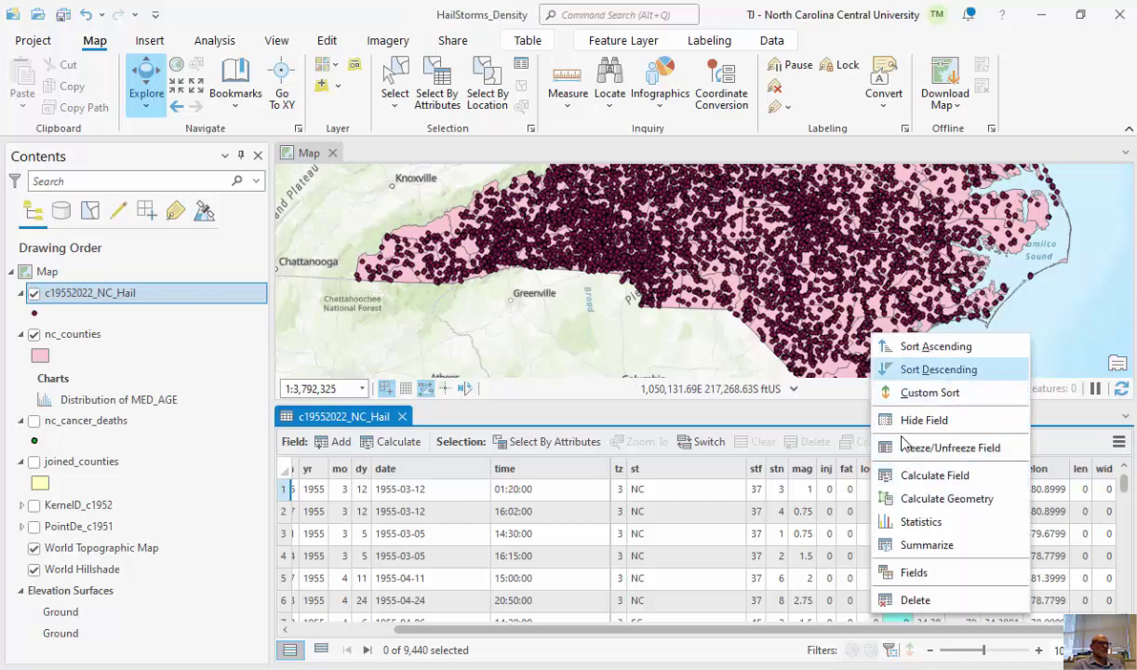
right_click(824, 468)
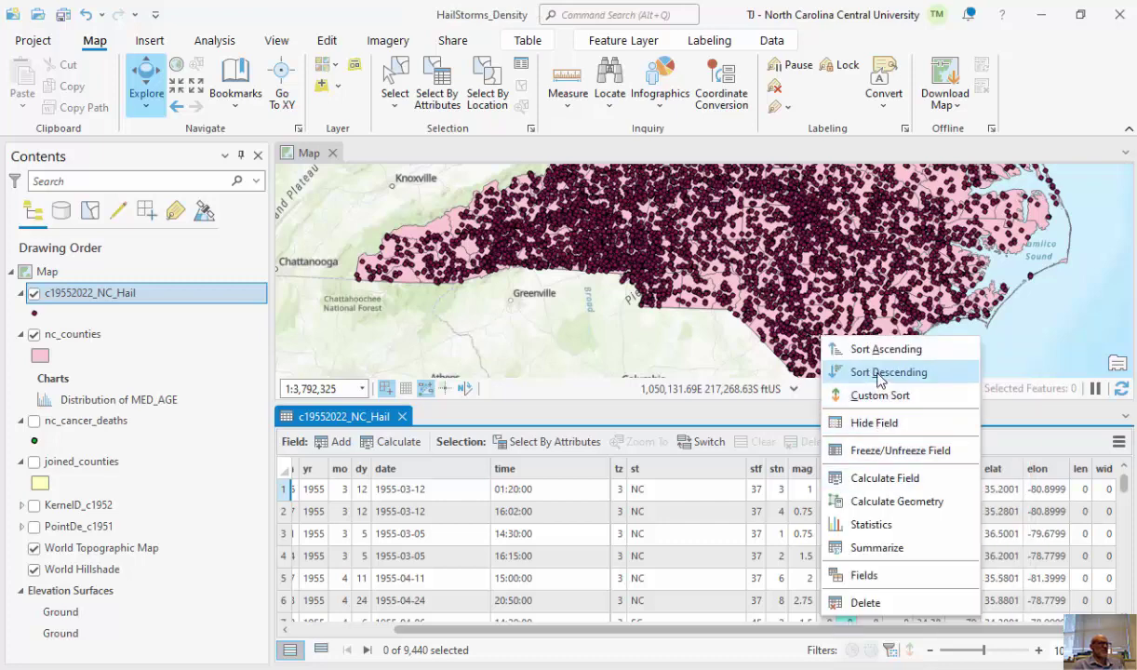
click(879, 372)
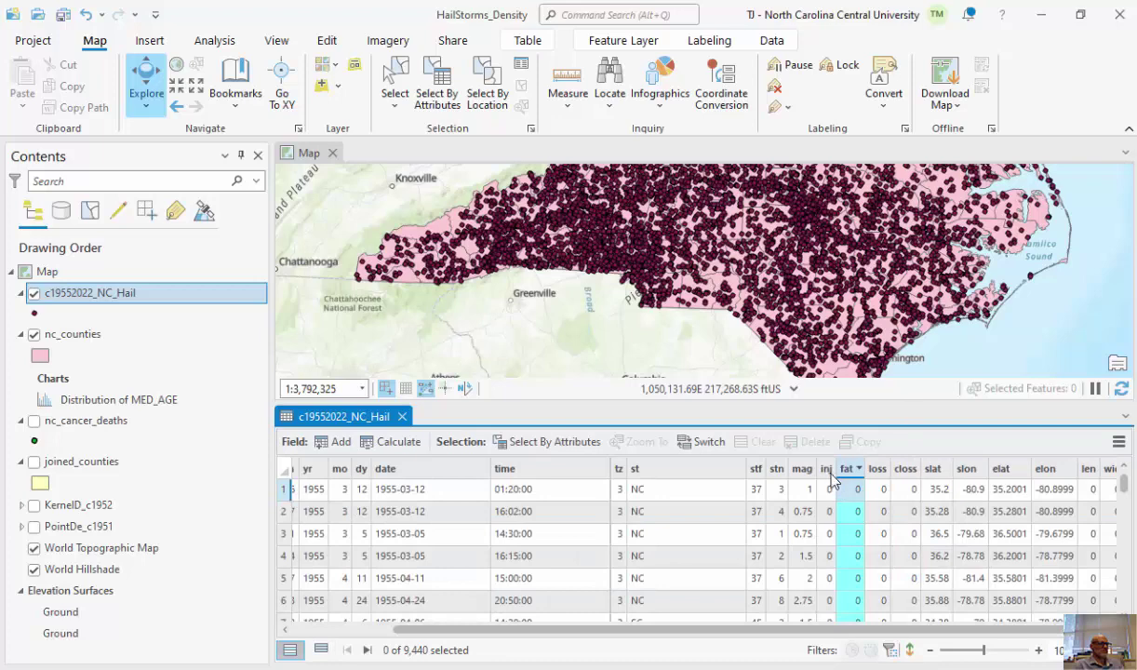
right_click(824, 468)
click(863, 211)
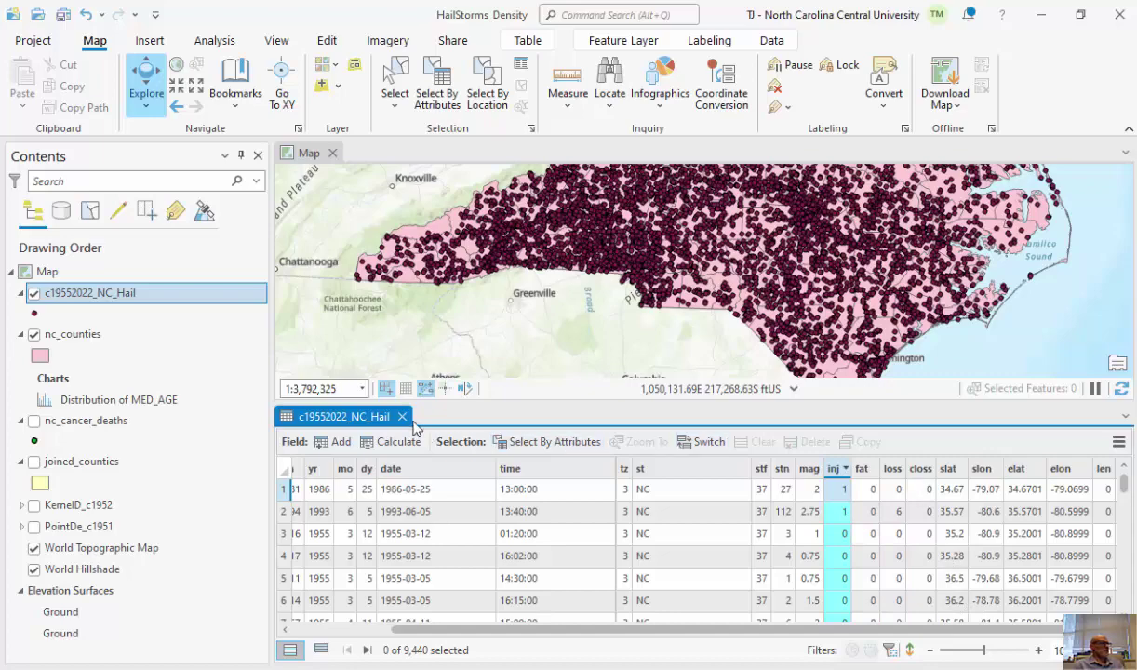
click(402, 416)
Add a one-to-one spatial join to nc_counties with c19552022_NC_Hail as the join features, keeping all target features and matching by Intersect.
drag(725, 440, 719, 420)
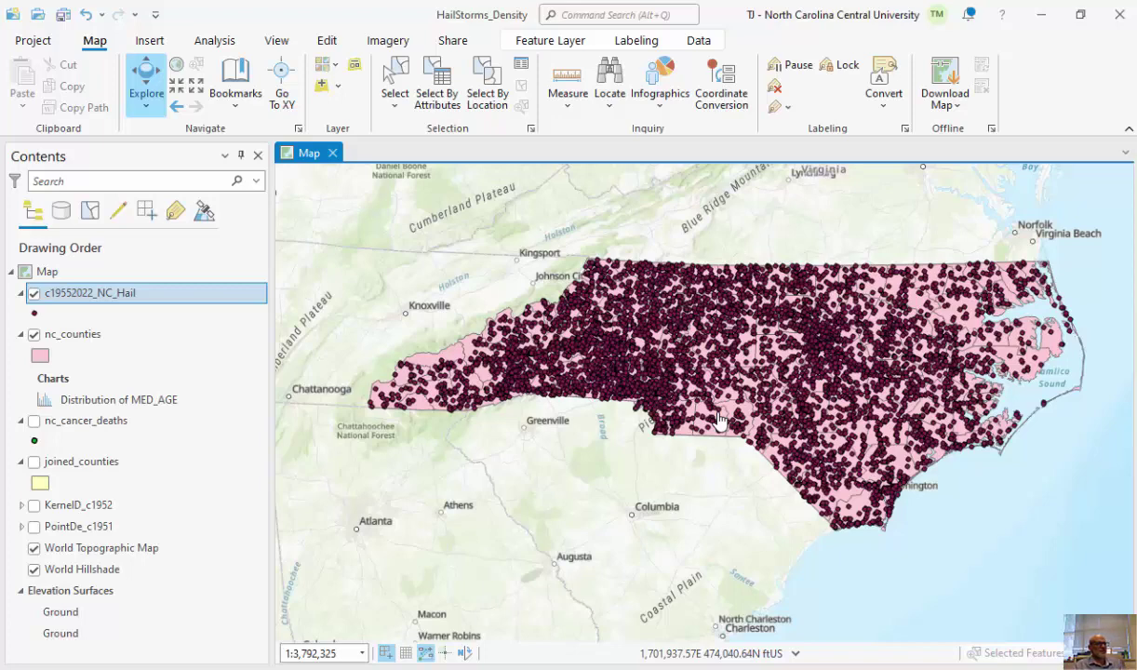
click(176, 337)
right_click(177, 340)
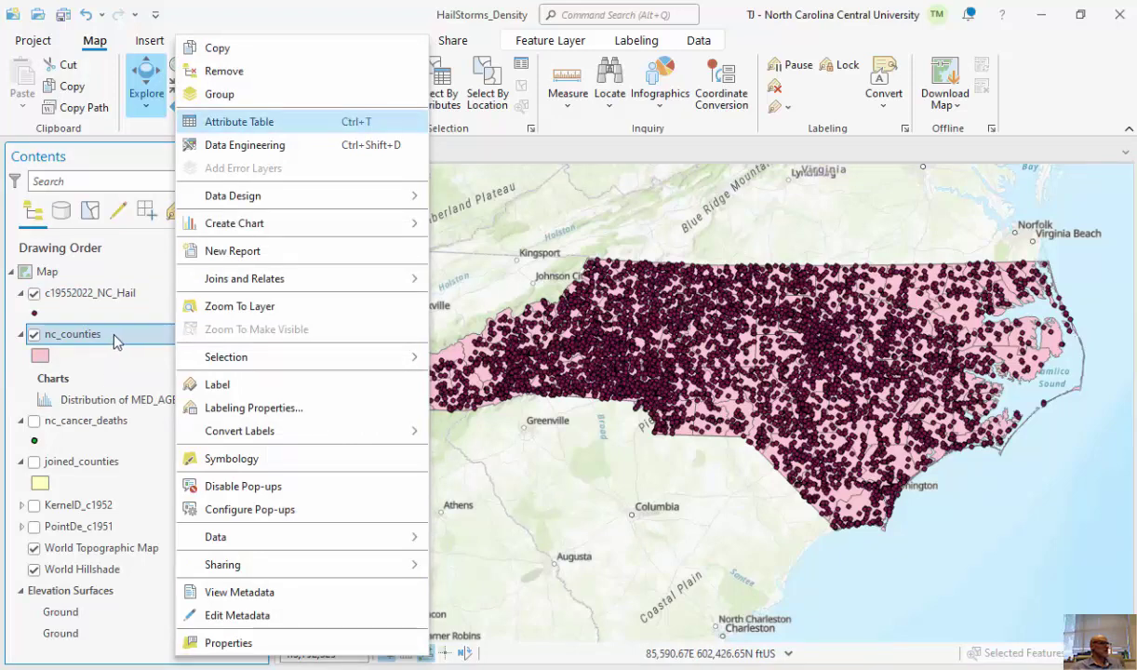
mouse_move(238, 278)
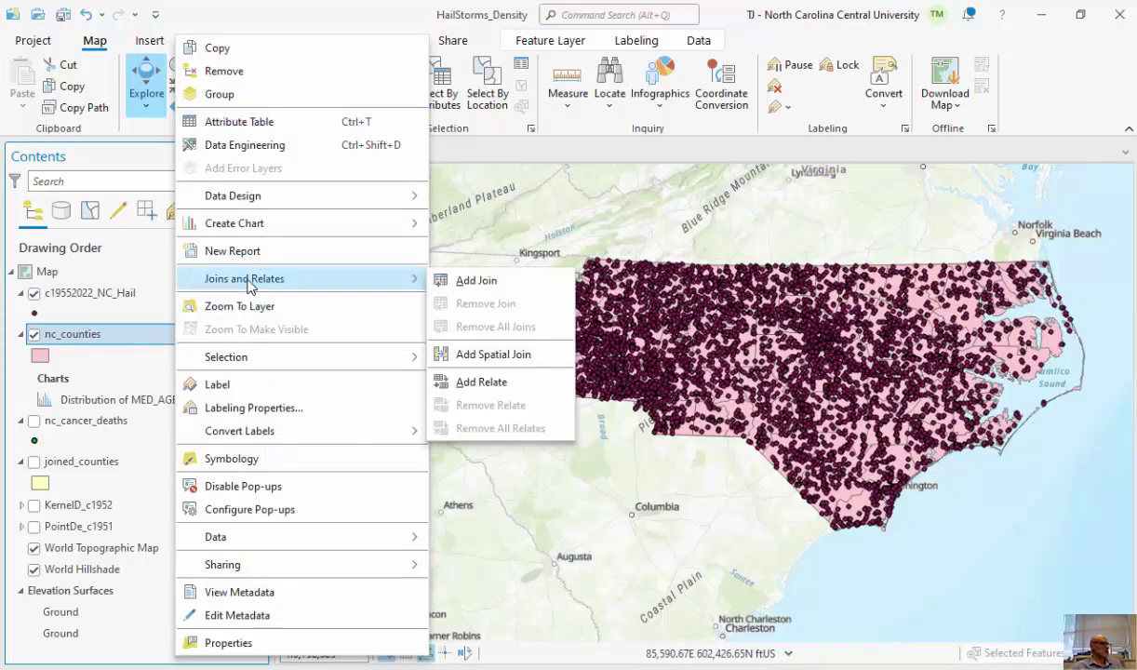
click(492, 355)
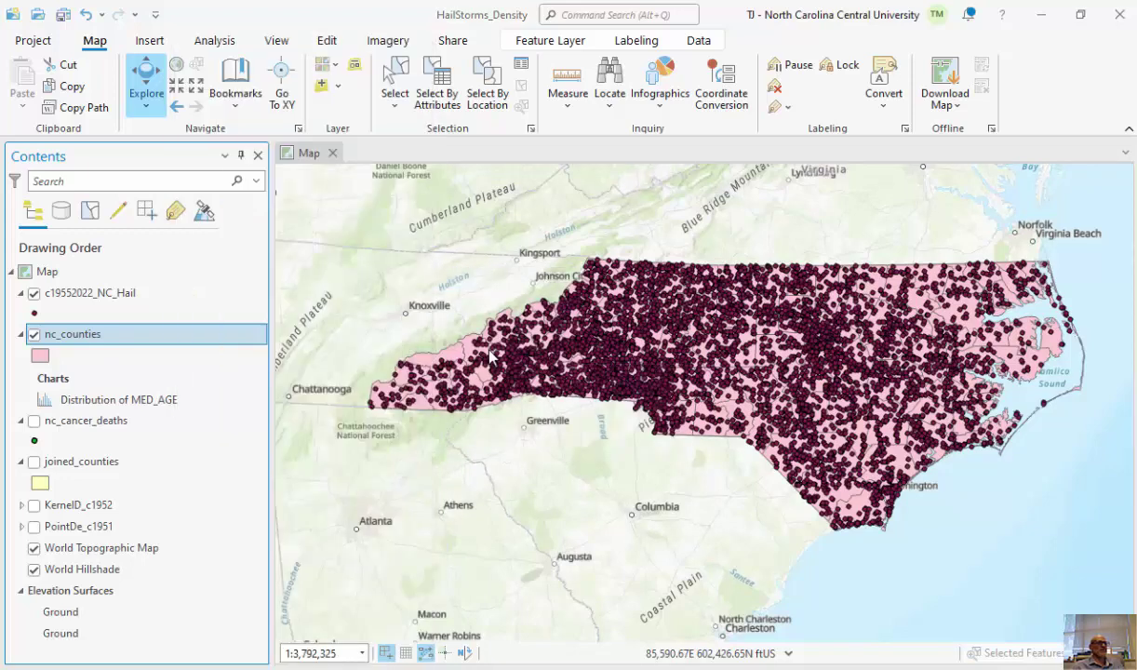
drag(575, 102, 372, 111)
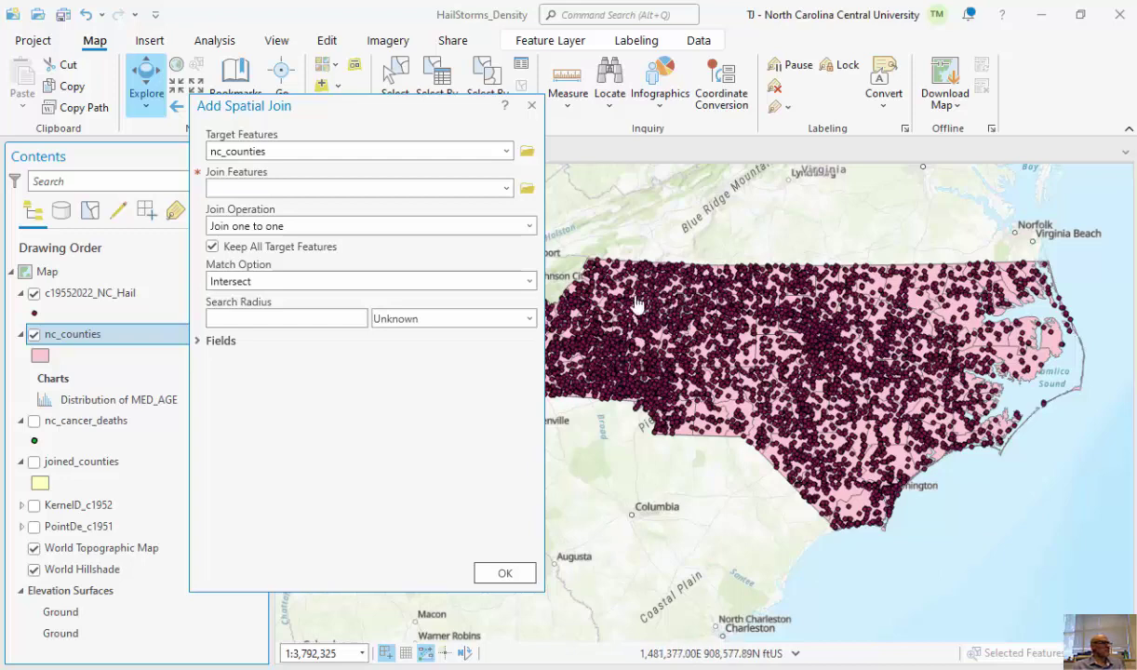
click(505, 188)
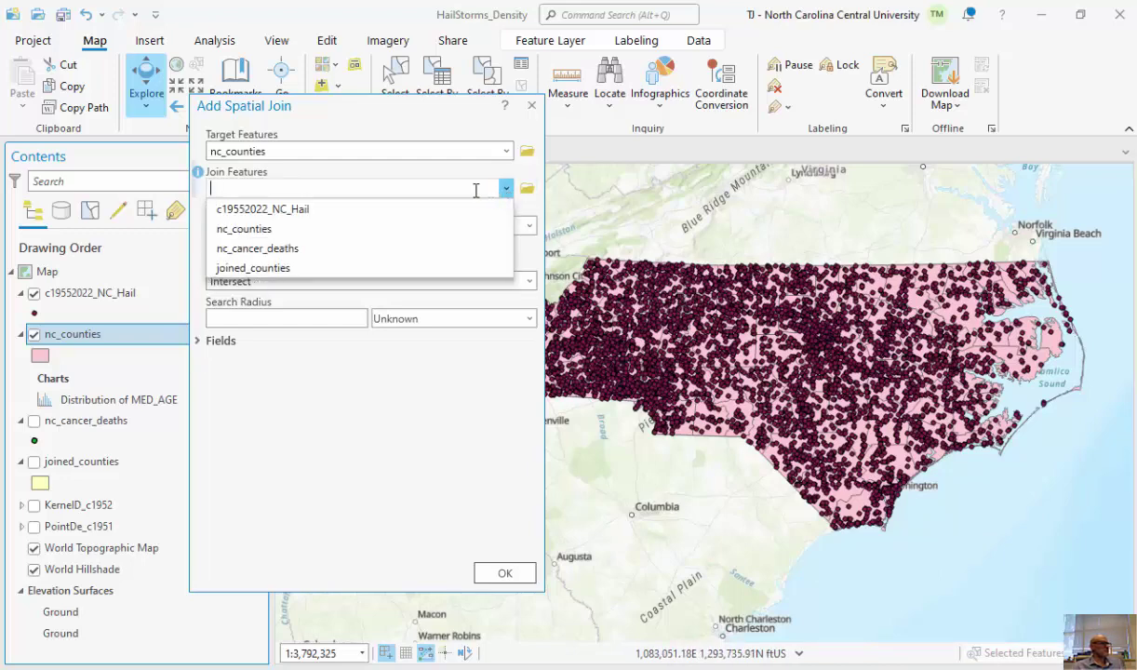
click(324, 210)
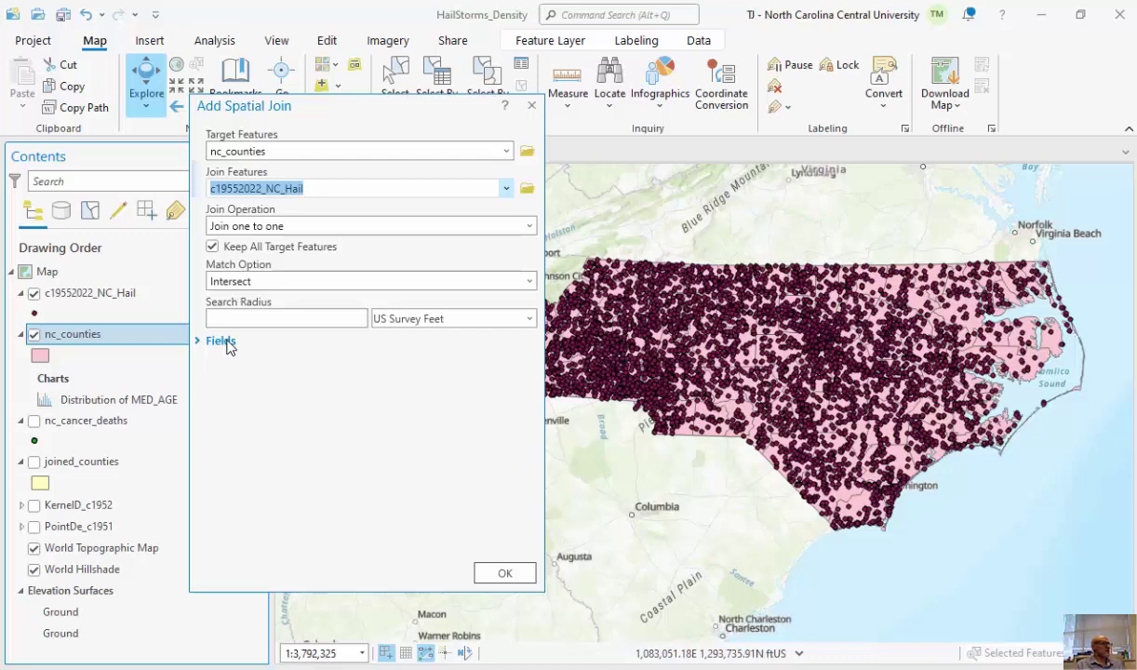
click(512, 577)
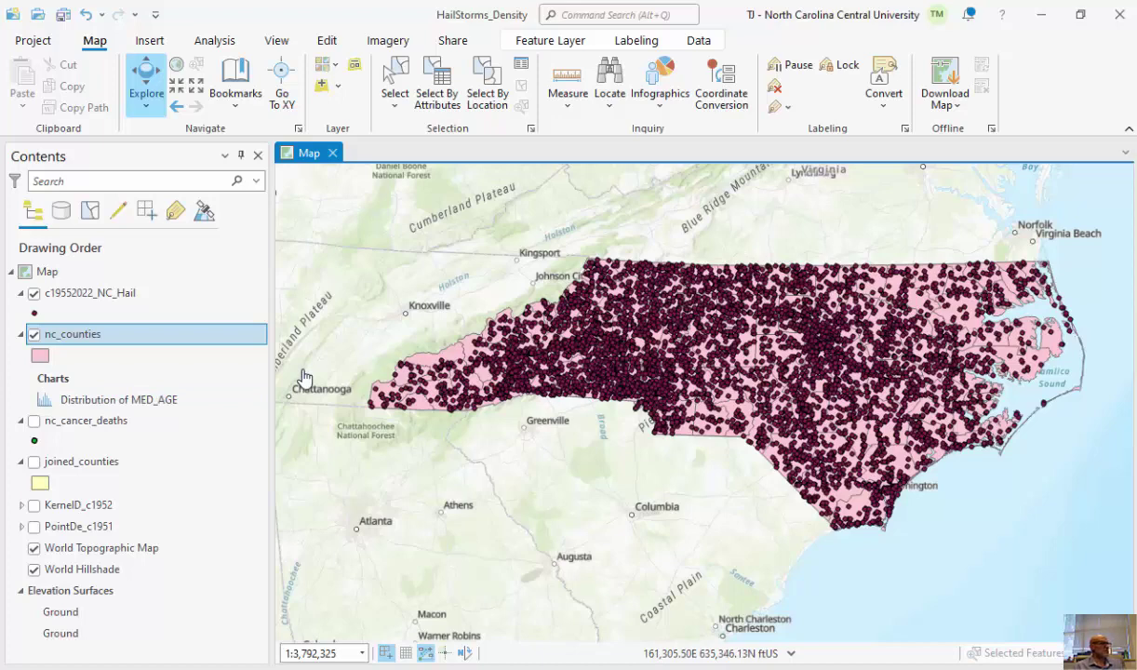
Open the nc_counties attribute table and examine the joined hail fields, including Join_Count.
right_click(215, 337)
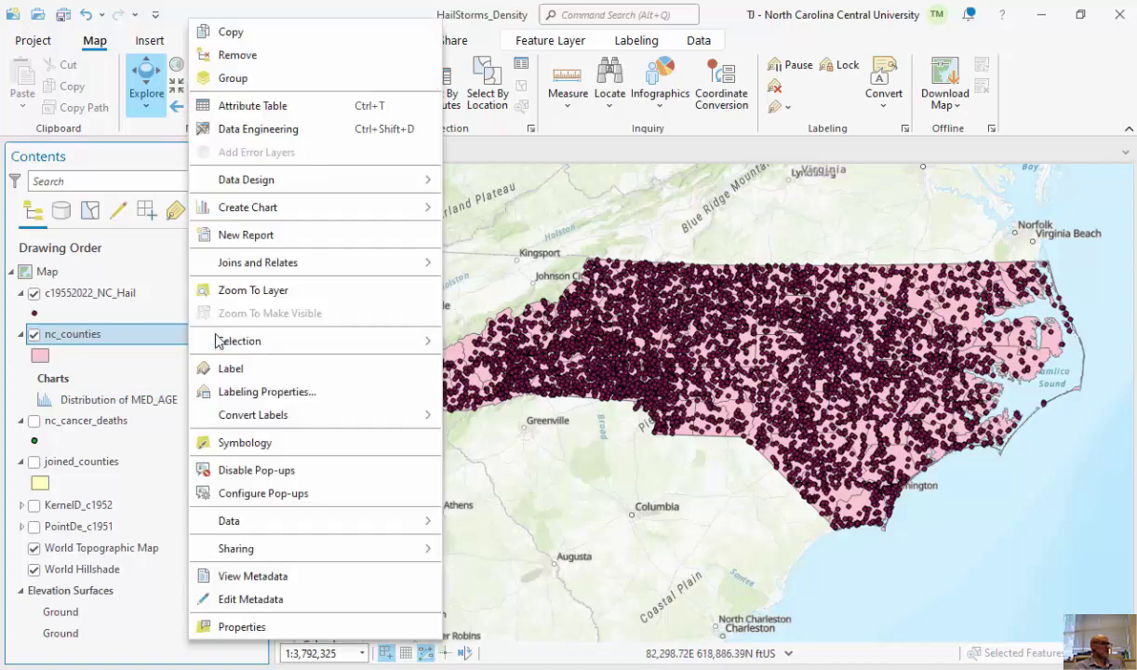
click(279, 105)
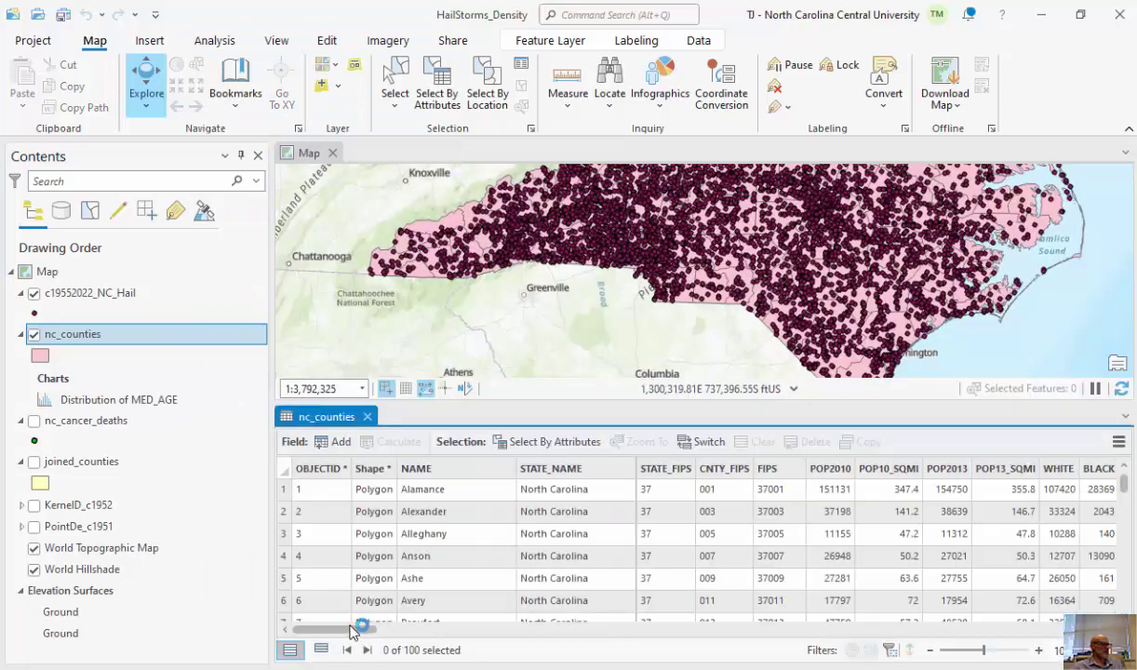
drag(354, 632, 765, 640)
scroll(419, 632, left, 3)
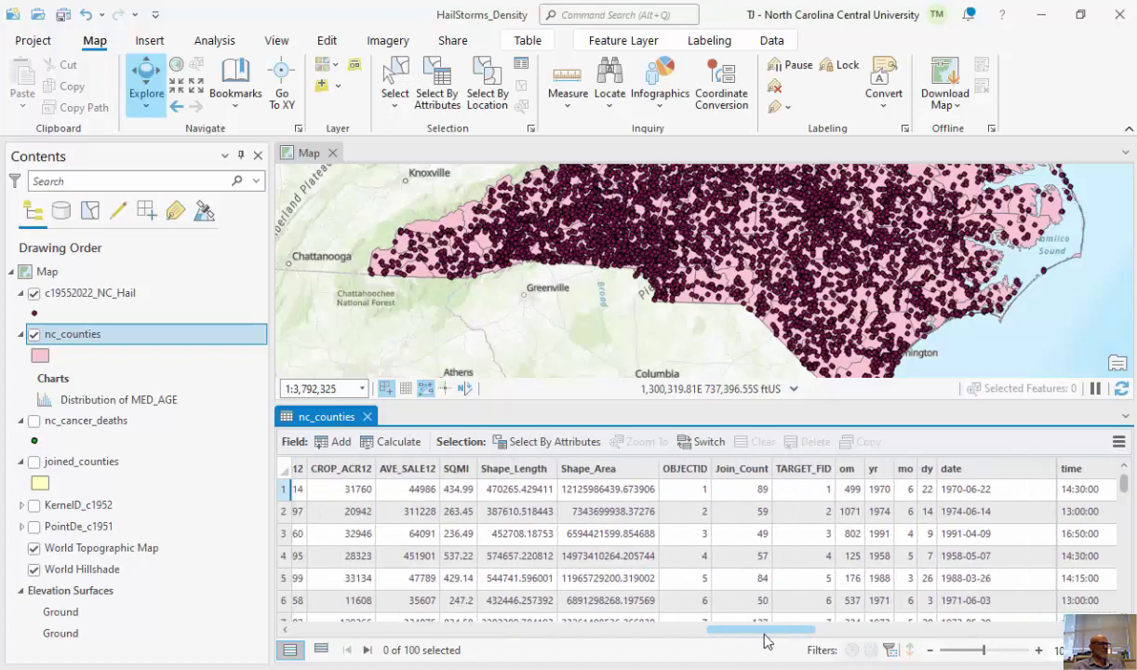
scroll(854, 632, right, 3)
drag(854, 633, 886, 632)
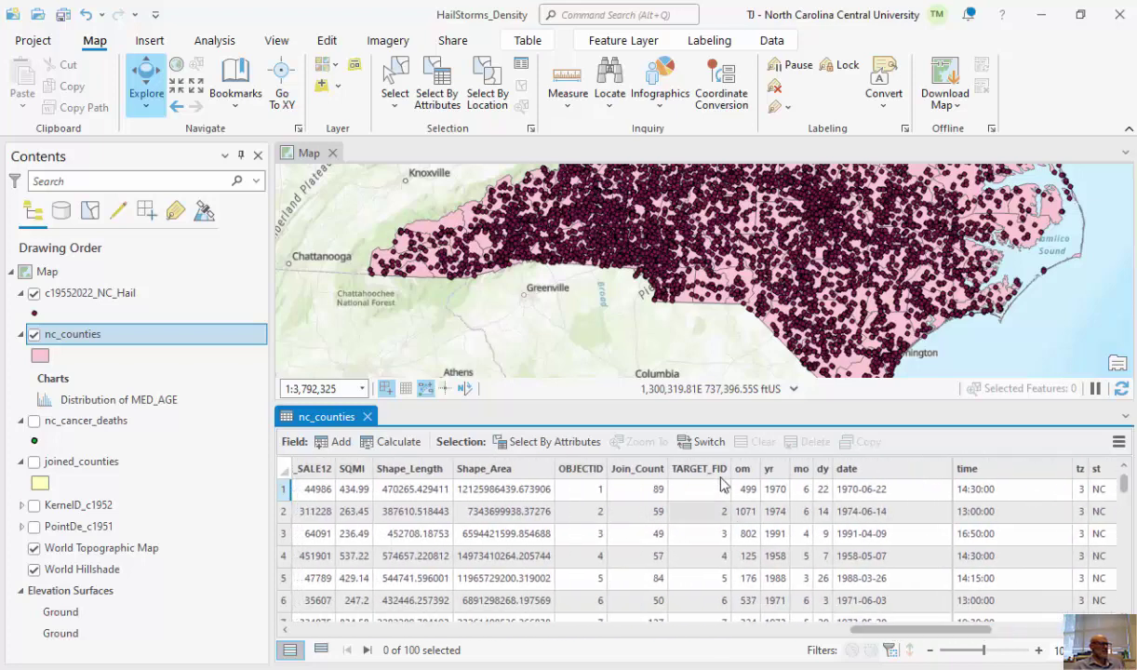
Select the first county record in the table to locate it on the map, and clear the selection.
click(283, 488)
drag(700, 307, 667, 358)
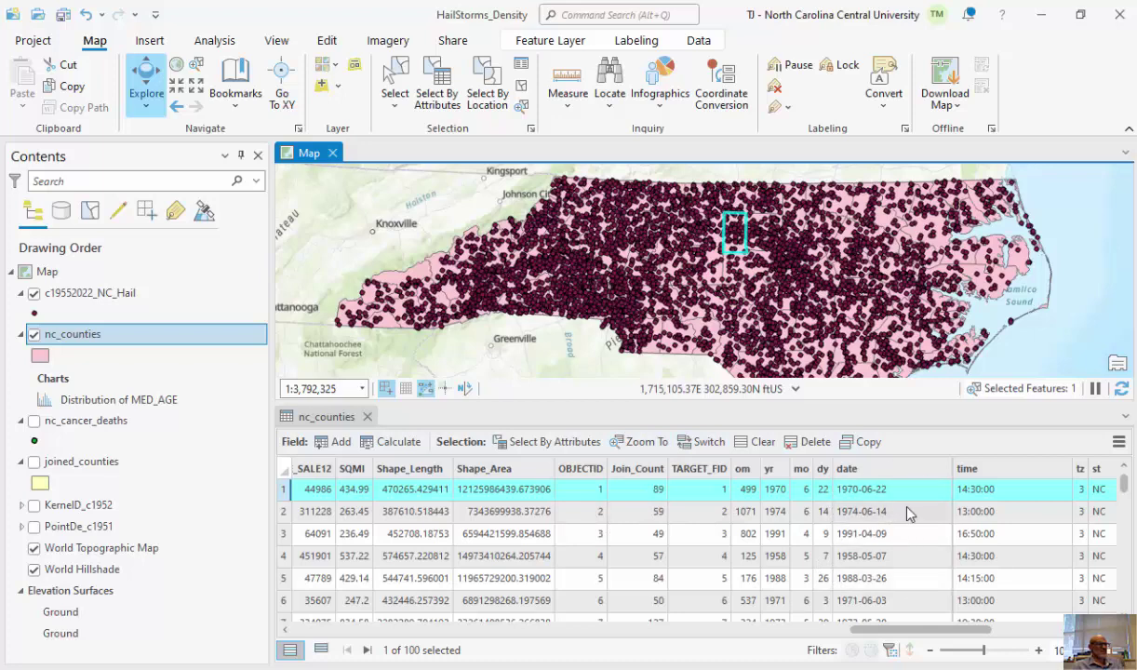
click(521, 105)
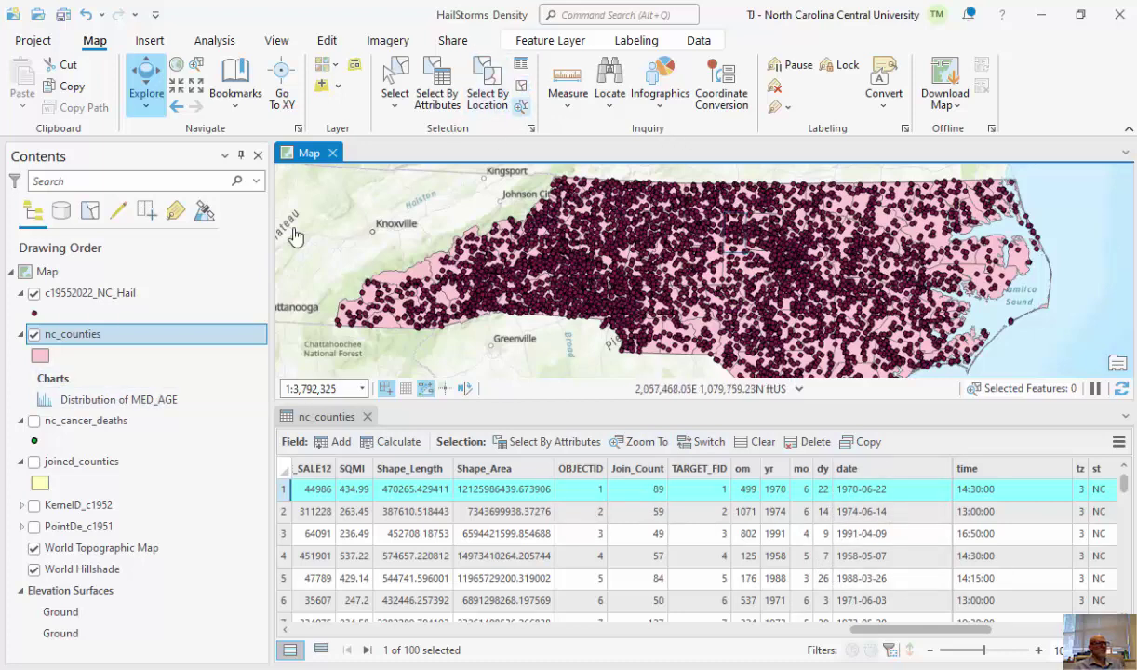
Set the primary symbology of the nc_counties layer to Graduated Colors.
right_click(140, 345)
click(191, 423)
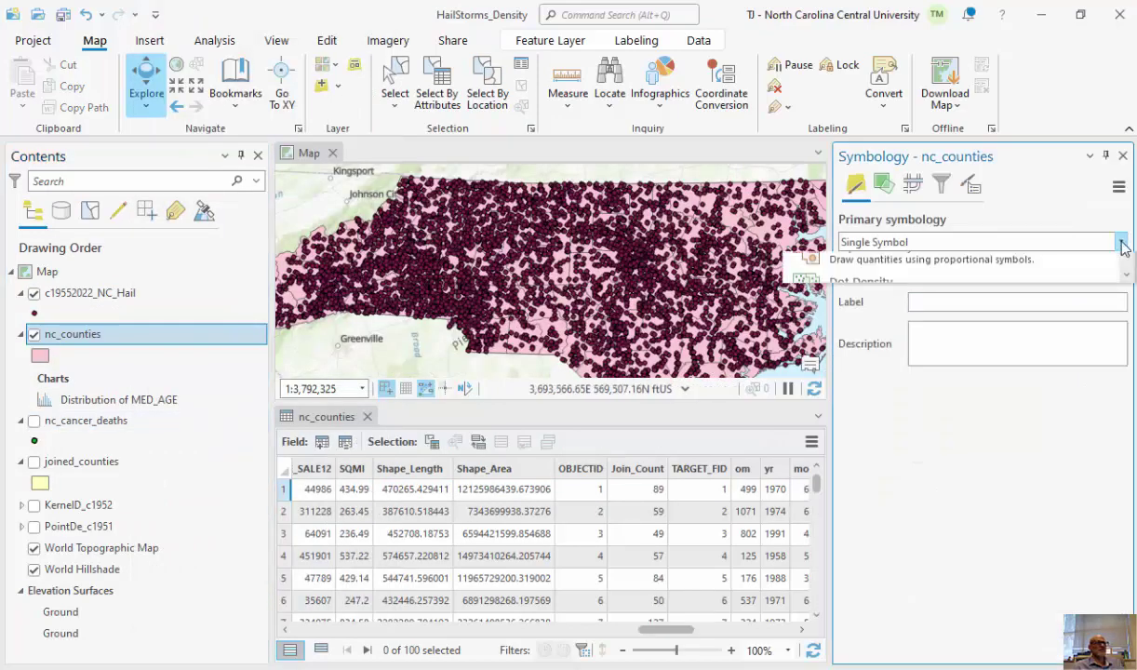
click(1121, 242)
click(946, 409)
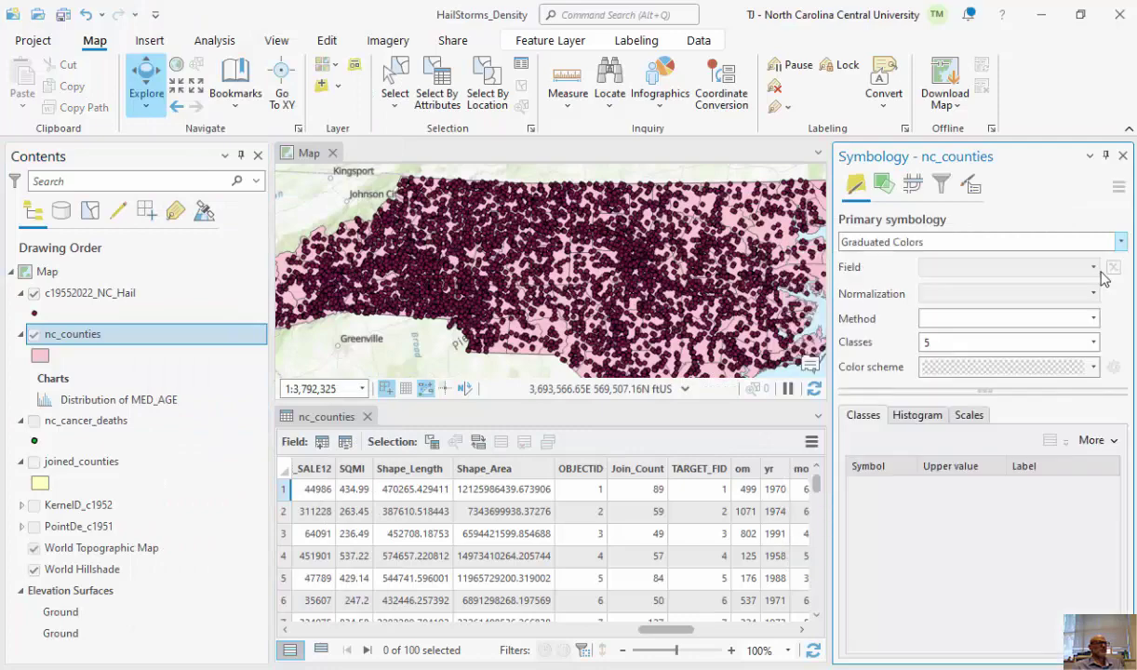
click(1119, 243)
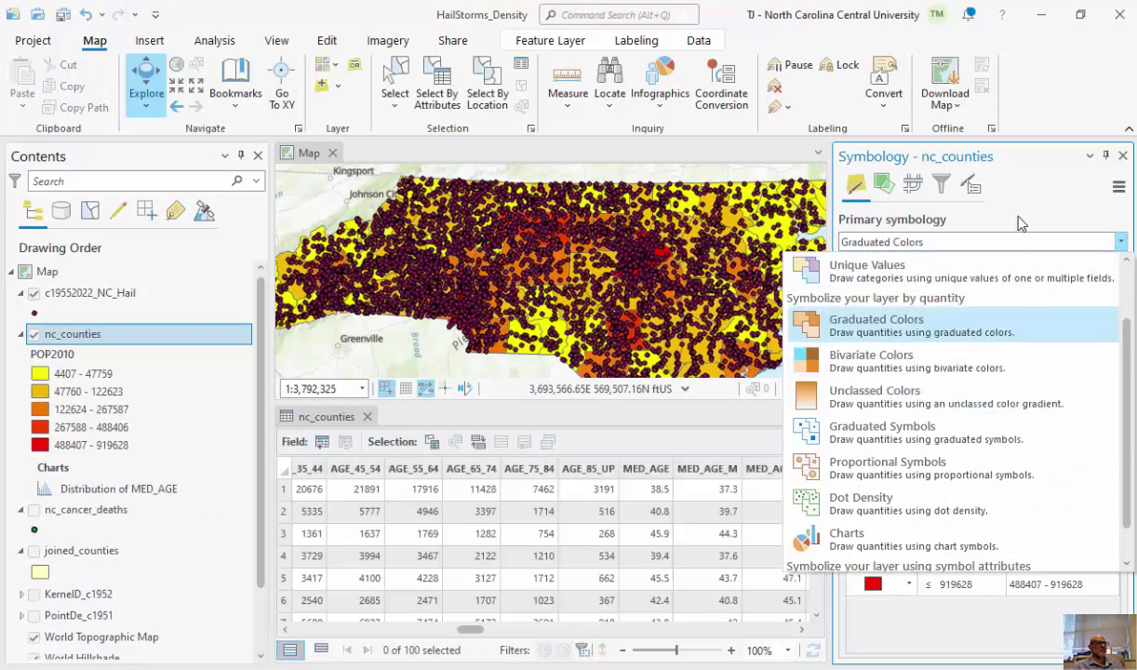
click(973, 225)
Use Join_Count as the field for the county colors and turn off the c19552022_NC_Hail layer.
click(1093, 268)
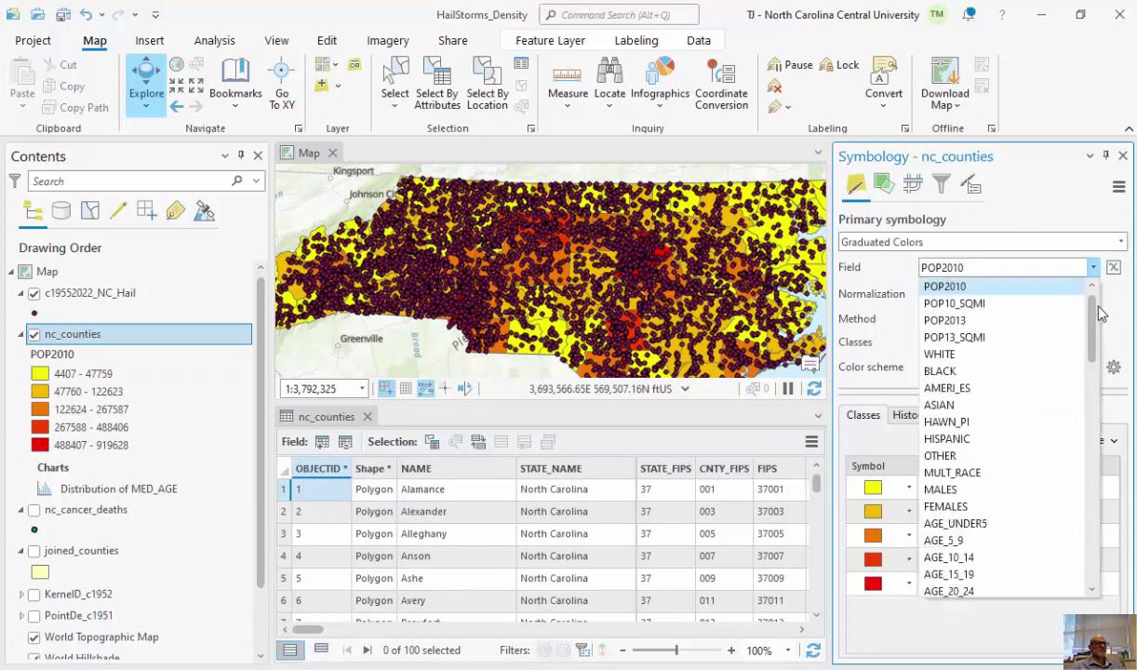
drag(1094, 284, 1096, 498)
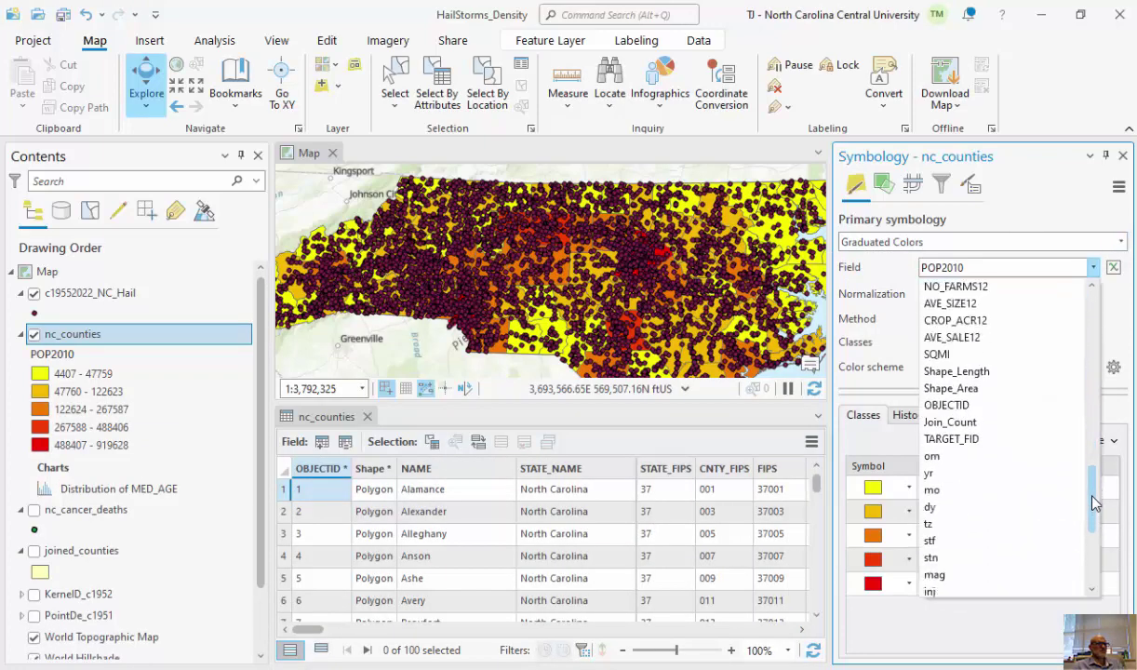
click(1005, 424)
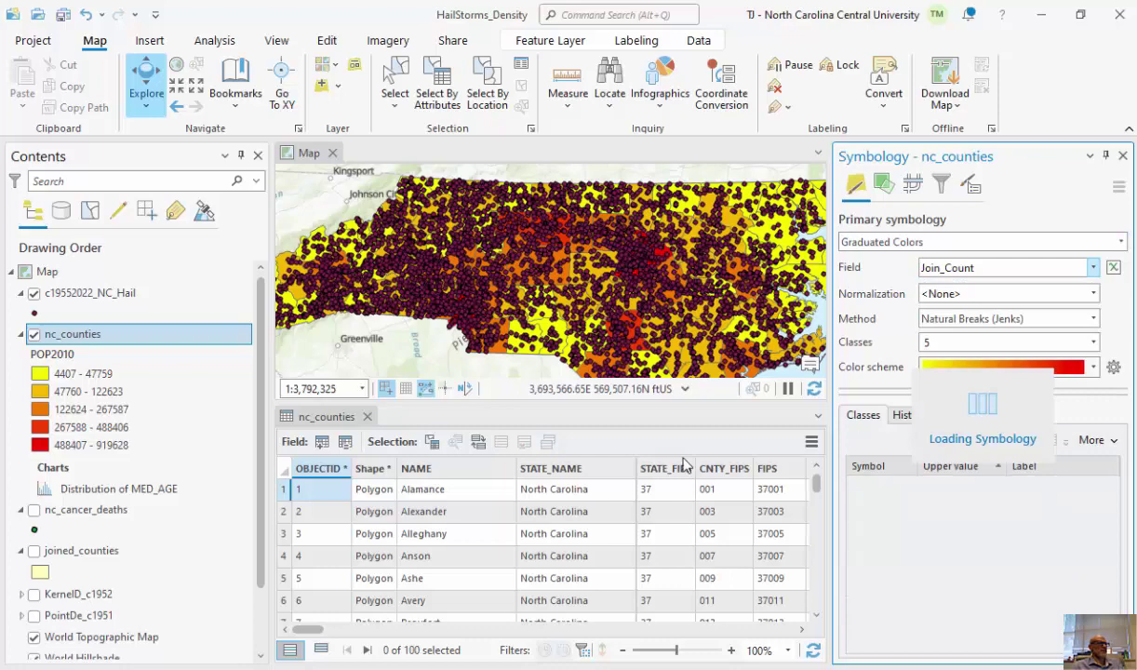
click(34, 293)
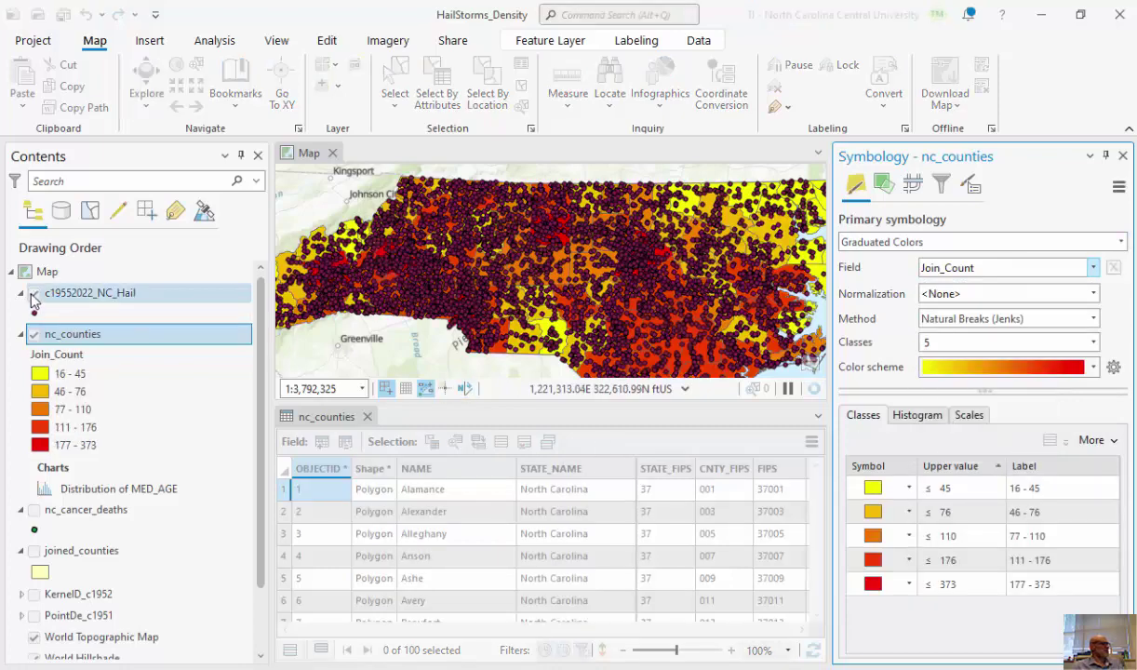
Close the nc_counties table and the Symbology pane, and examine the county hail counts across the whole state.
click(367, 416)
drag(693, 424, 680, 406)
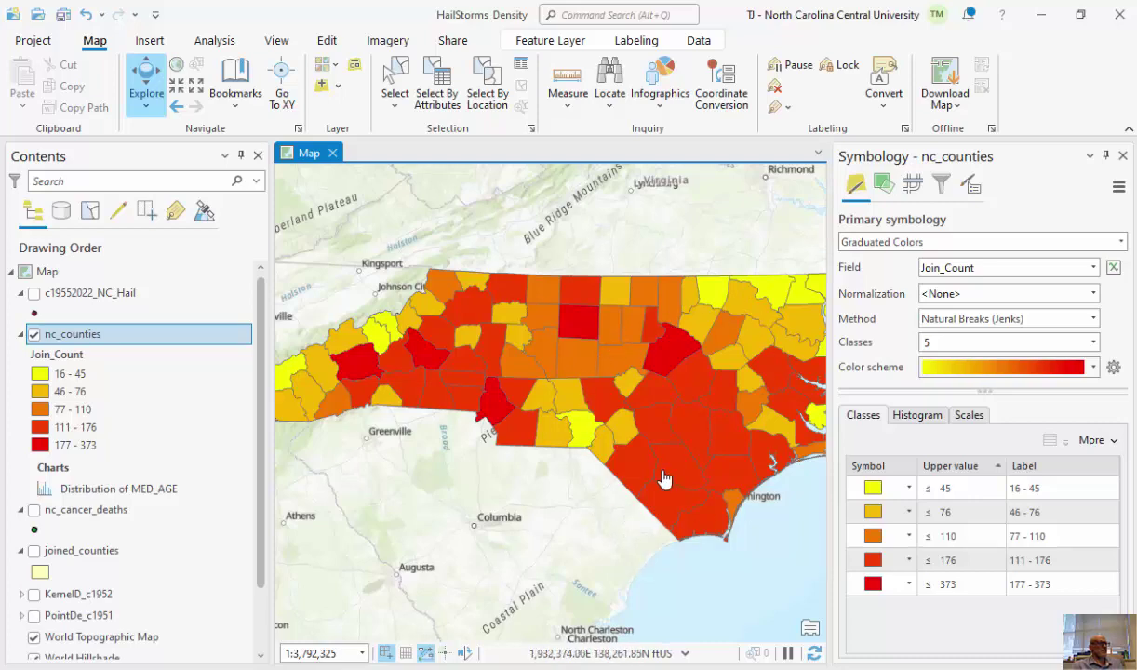
drag(672, 449, 633, 422)
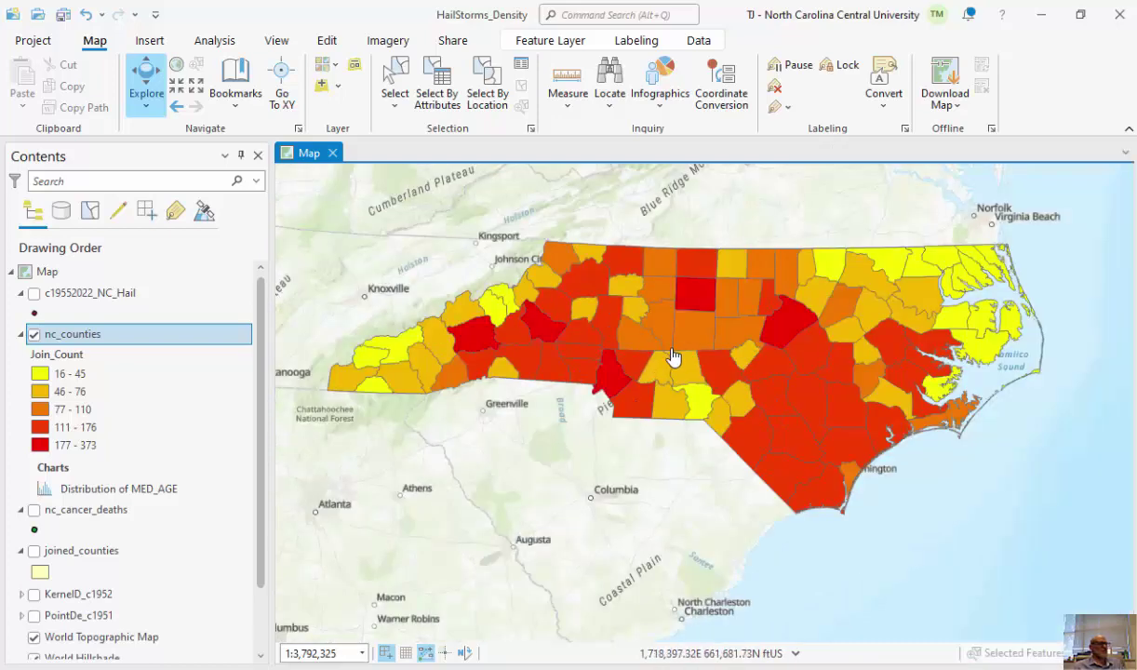
drag(678, 360, 705, 369)
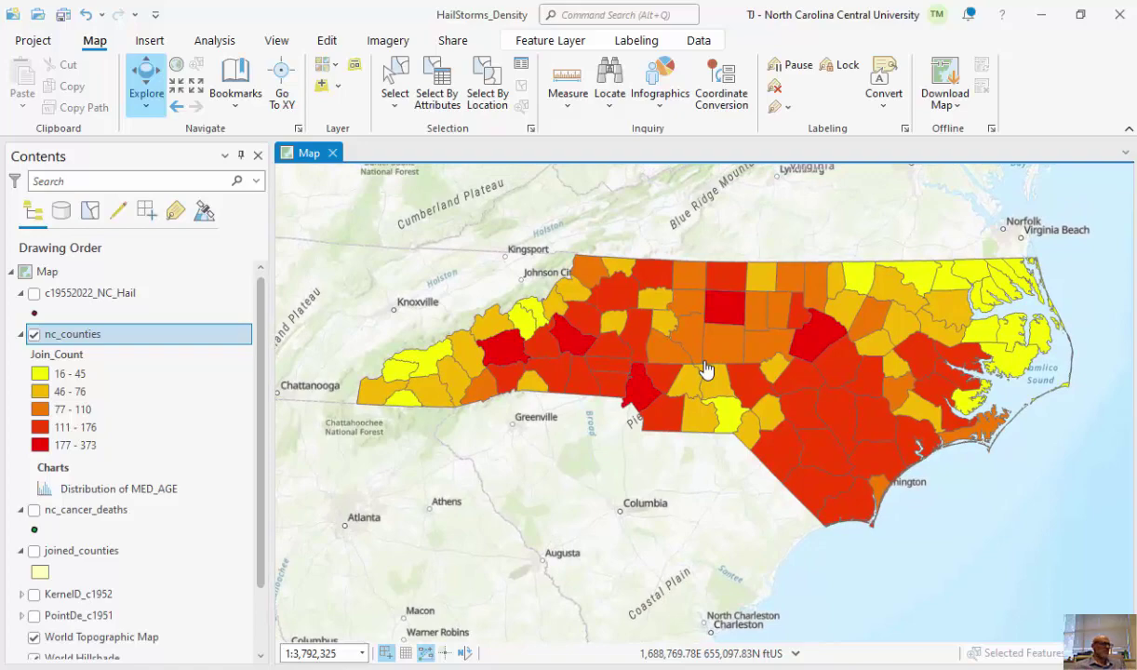
Reopen the nc_counties attribute table and locate the SQMI and Join_Count fields.
right_click(174, 342)
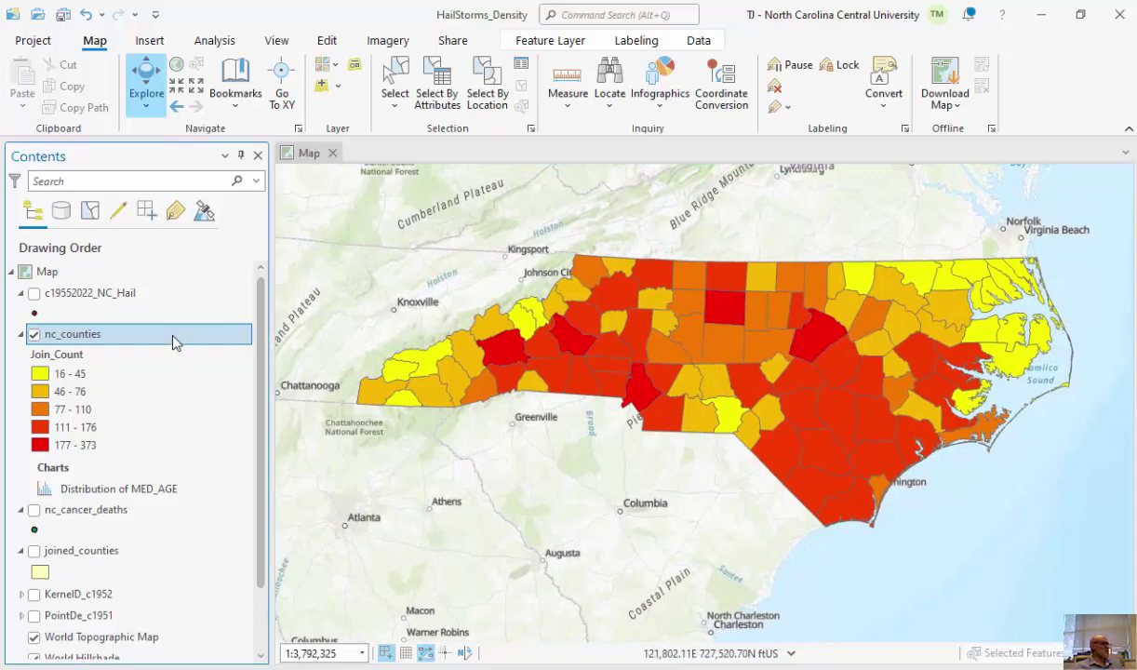
click(301, 131)
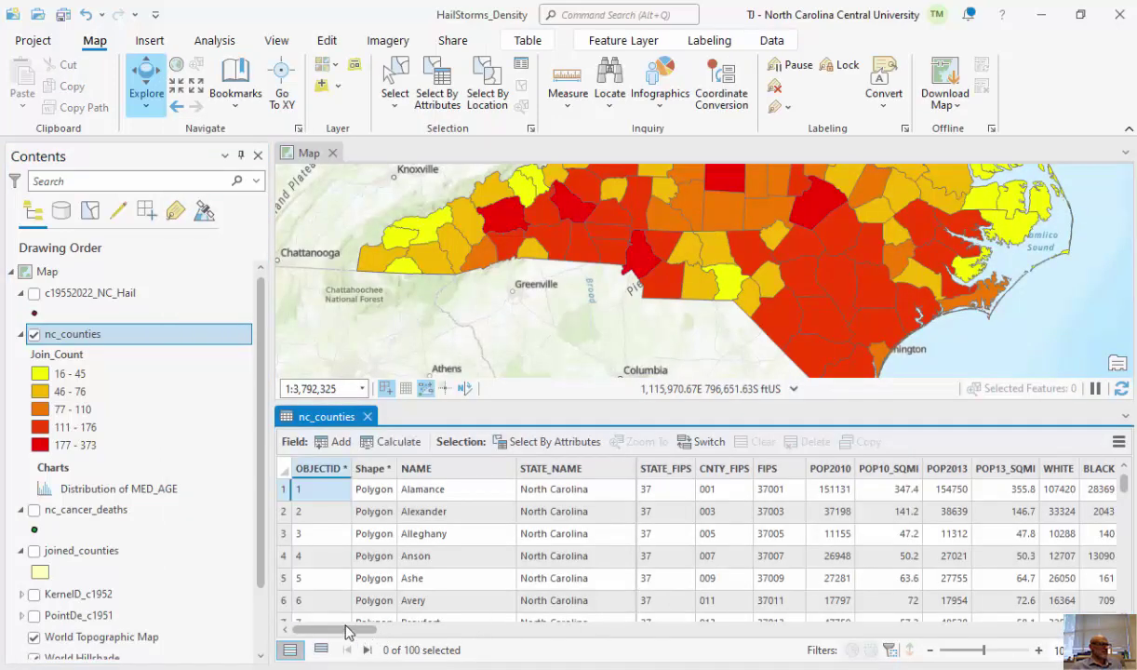
drag(331, 629, 709, 642)
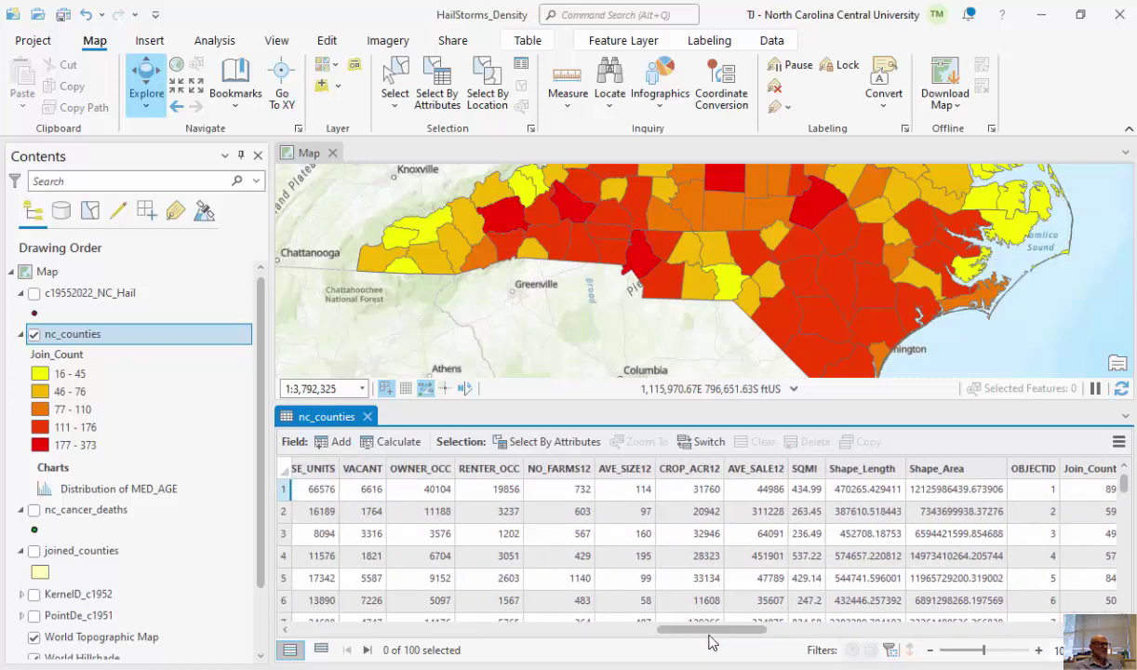
drag(693, 630, 735, 631)
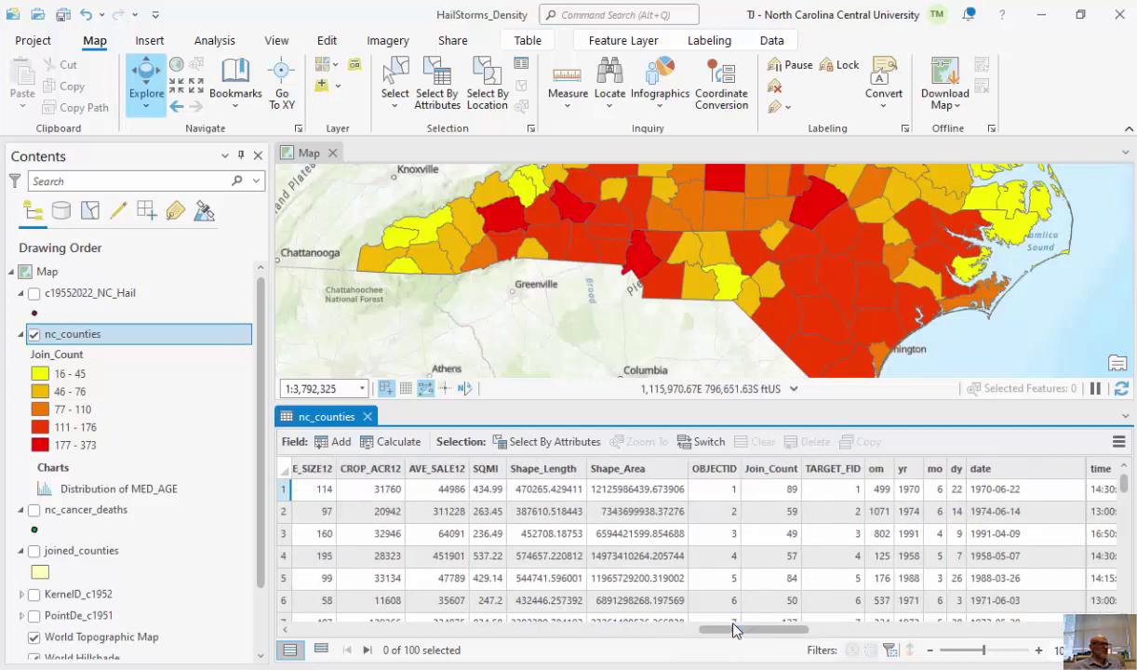
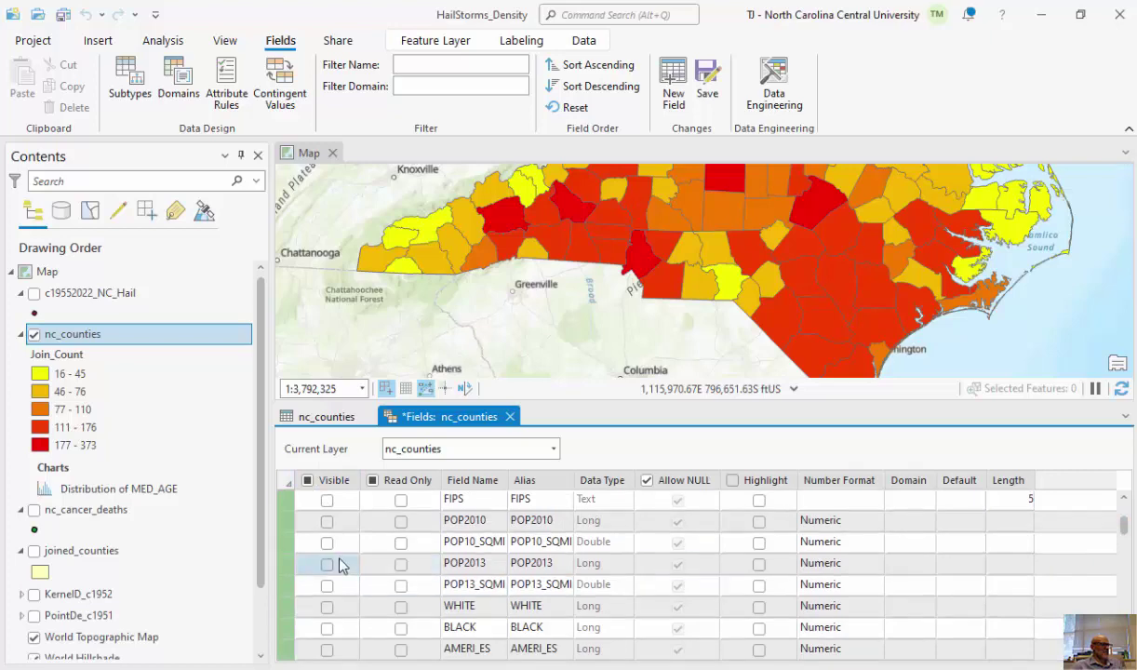
Make the POP2013 and SQMI fields visible in the nc_counties field list.
click(327, 564)
scroll(1121, 612, down, 7)
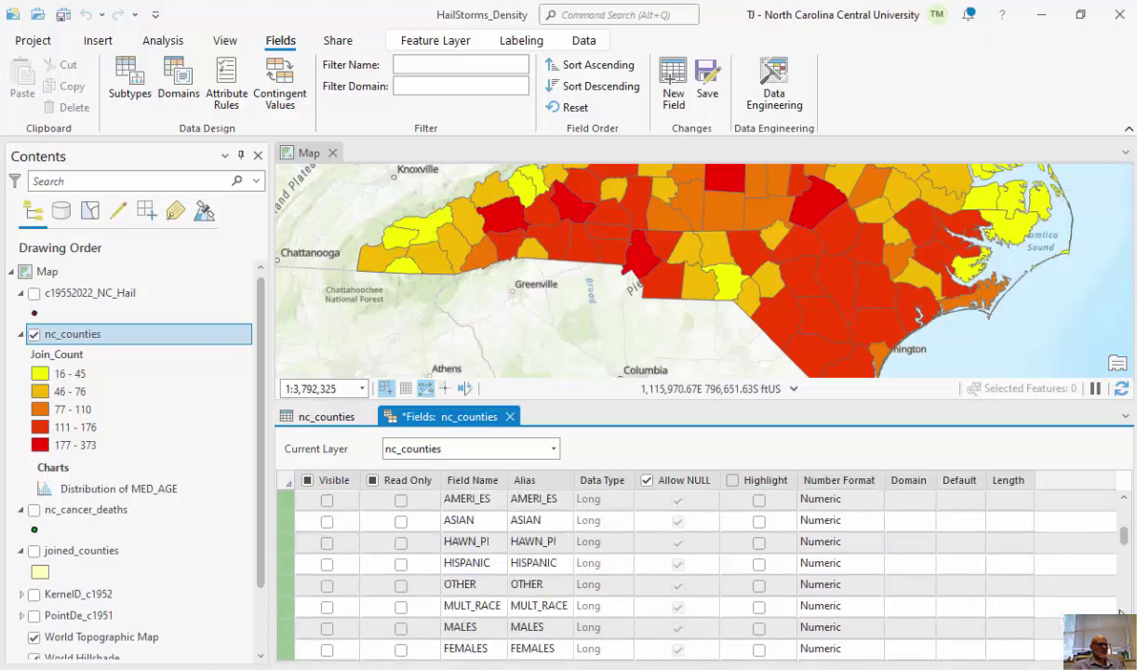
scroll(1122, 611, down, 3)
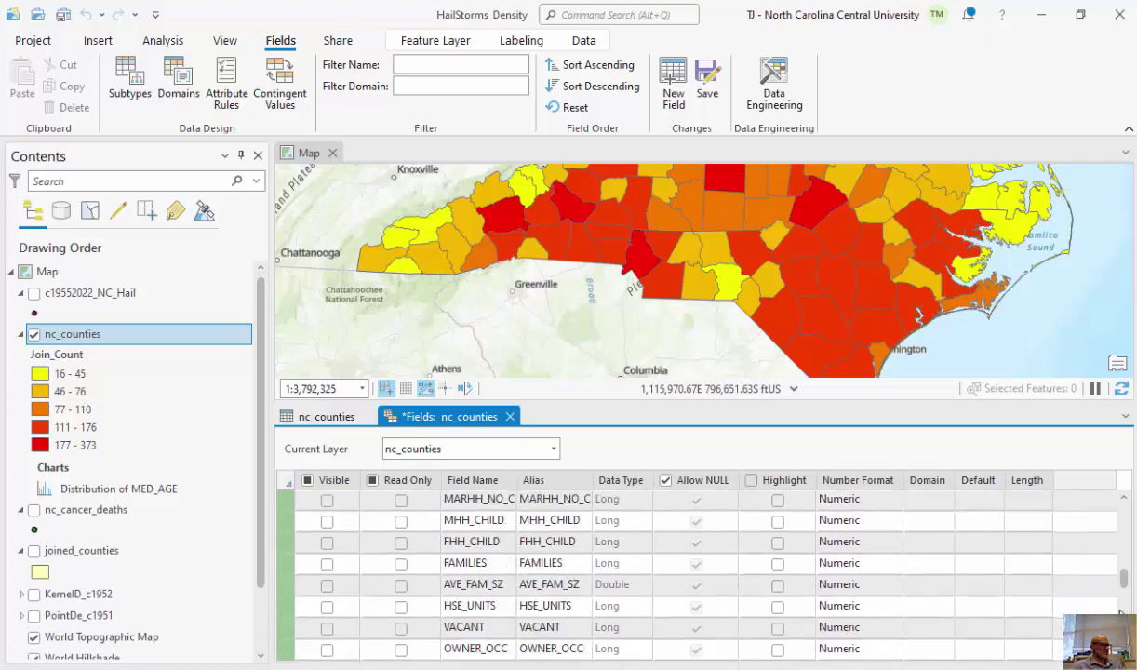
scroll(1122, 612, down, 10)
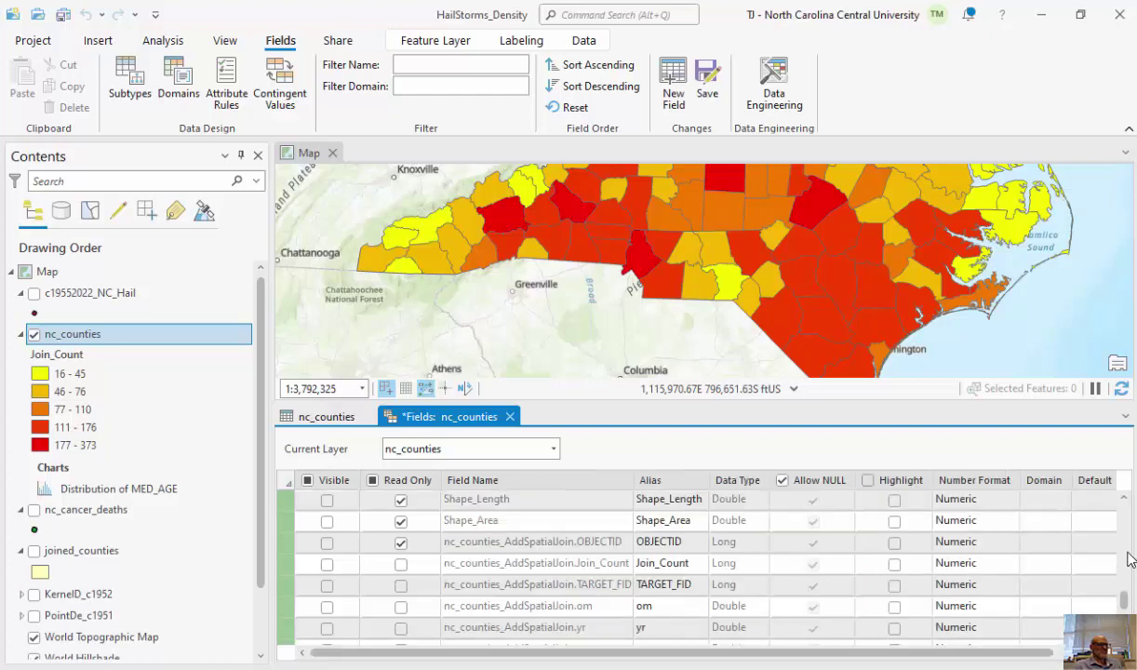
scroll(1116, 528, up, 10)
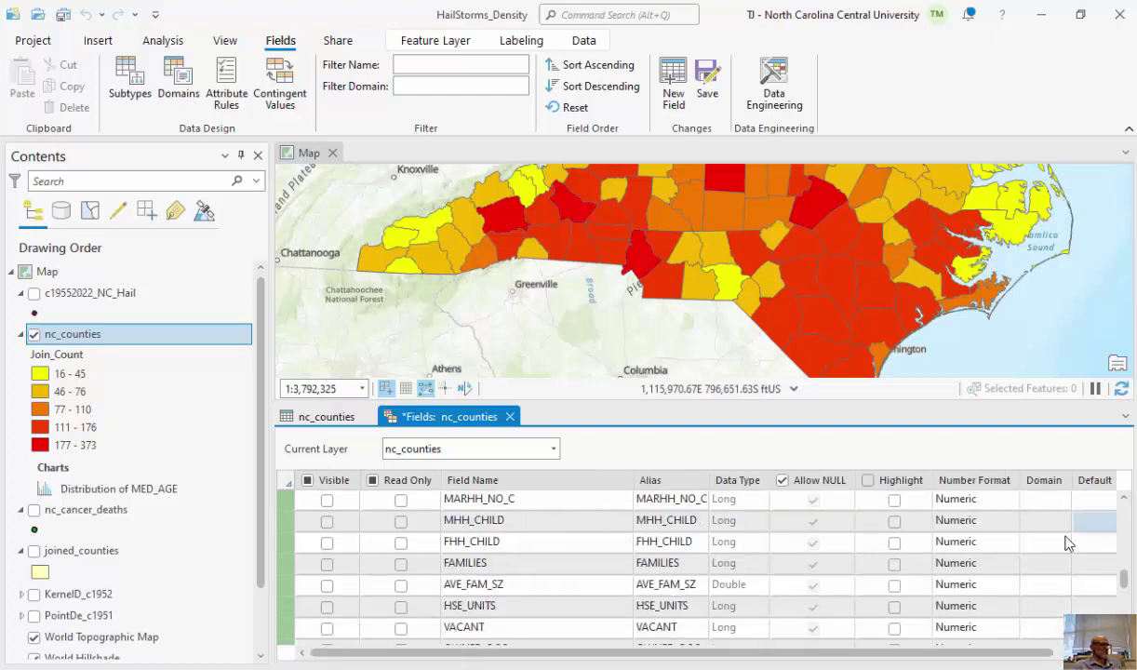
scroll(968, 600, down, 2)
scroll(968, 600, down, 3)
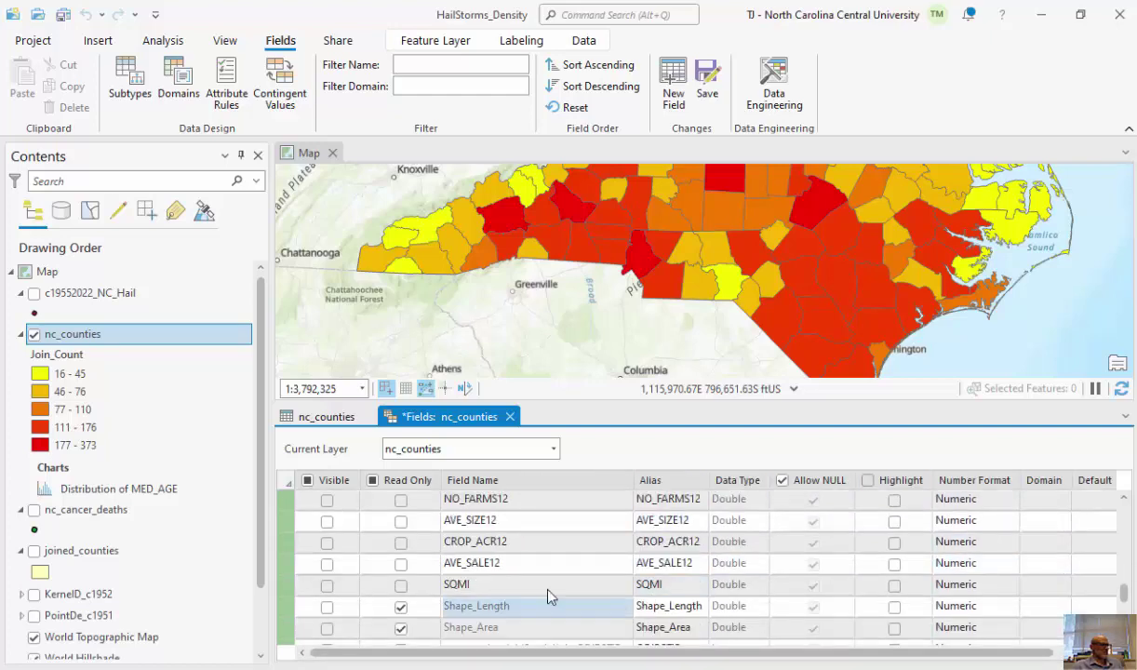
click(326, 585)
Make the joined Join_Count field visible, save the field changes and return to the nc_counties attribute table.
scroll(452, 584, down, 9)
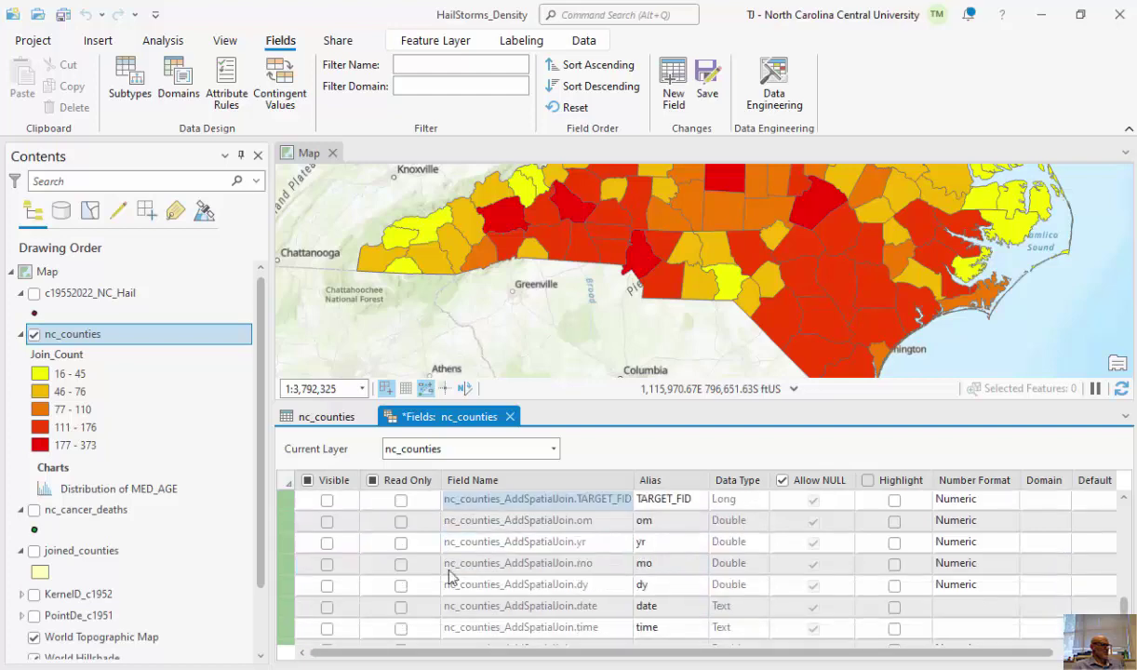
scroll(360, 587, up, 3)
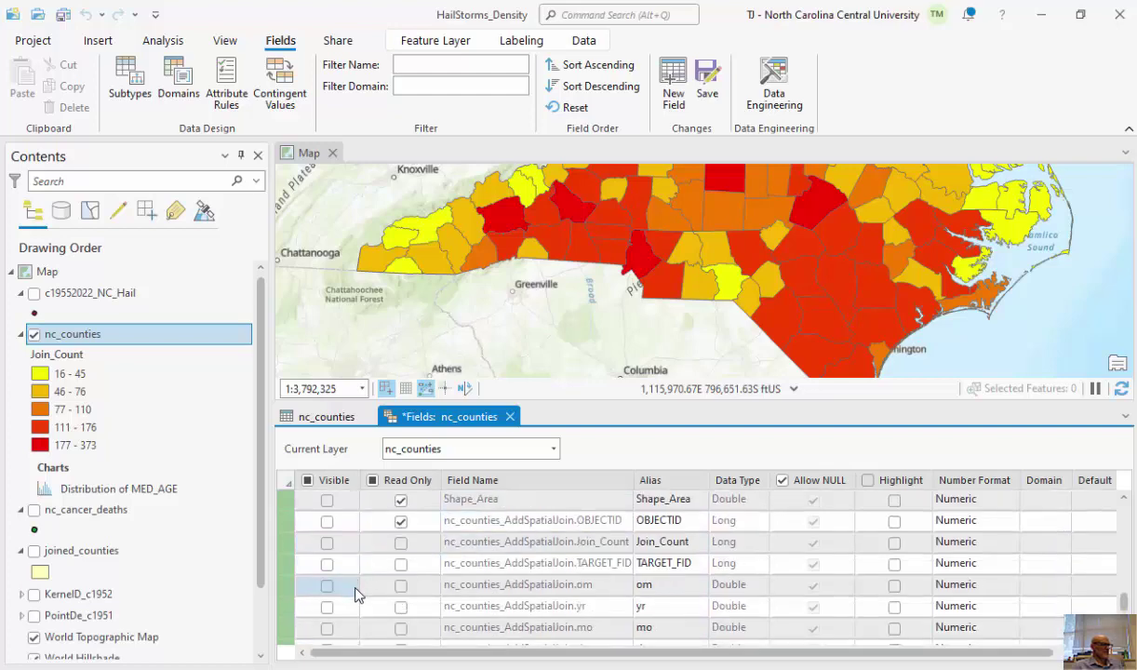
click(327, 544)
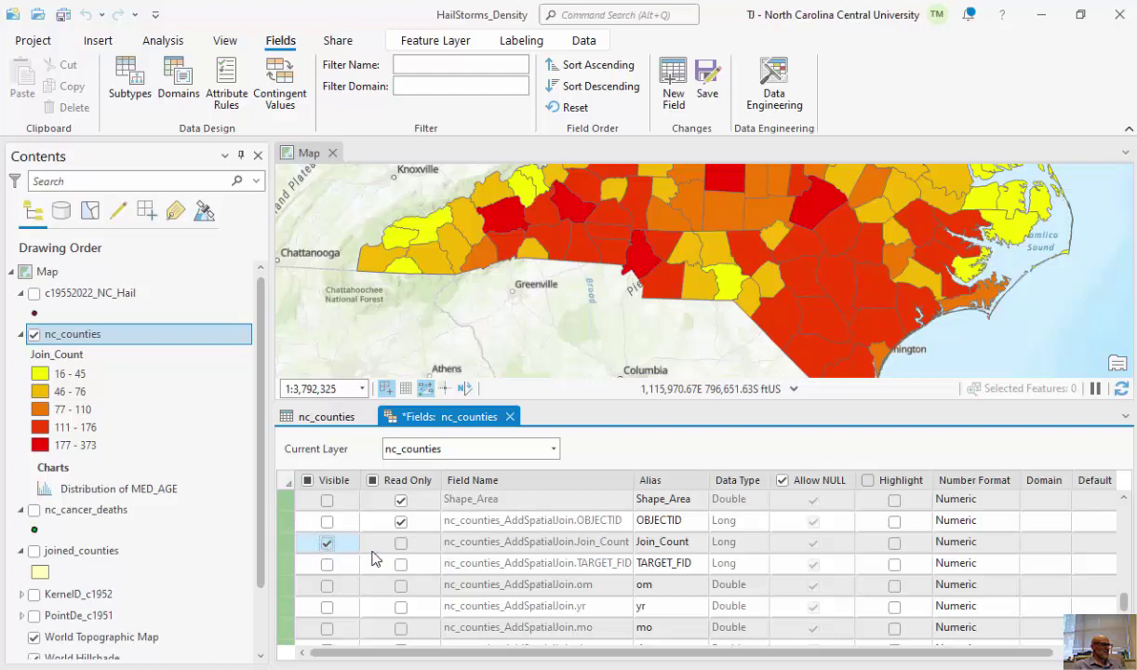
click(705, 90)
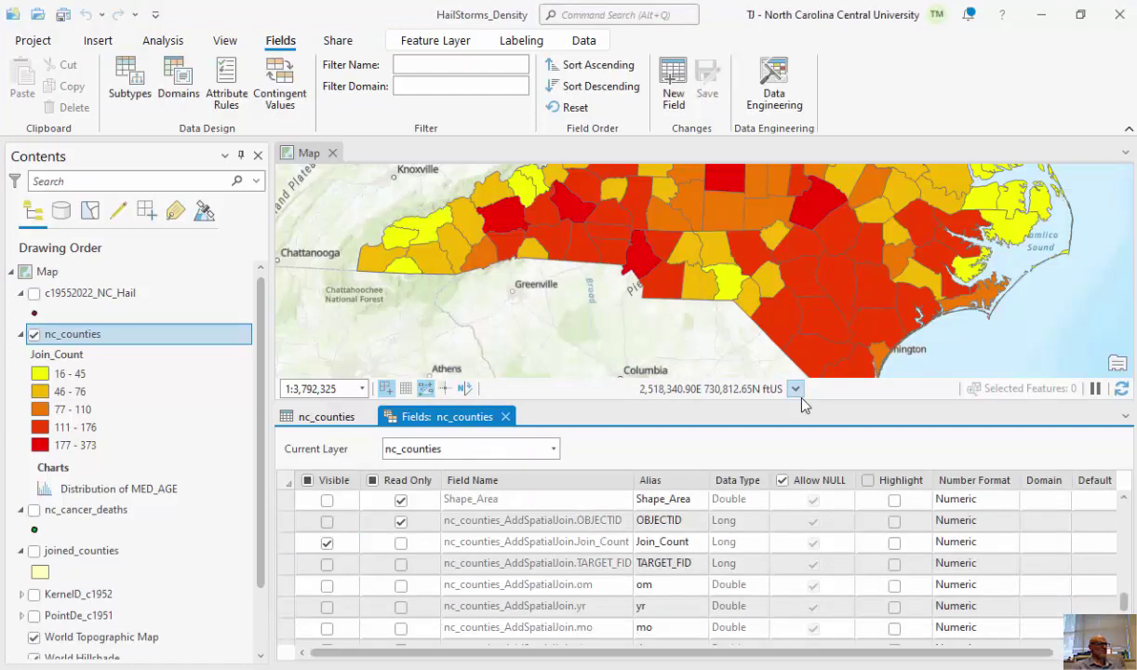
click(795, 389)
click(320, 417)
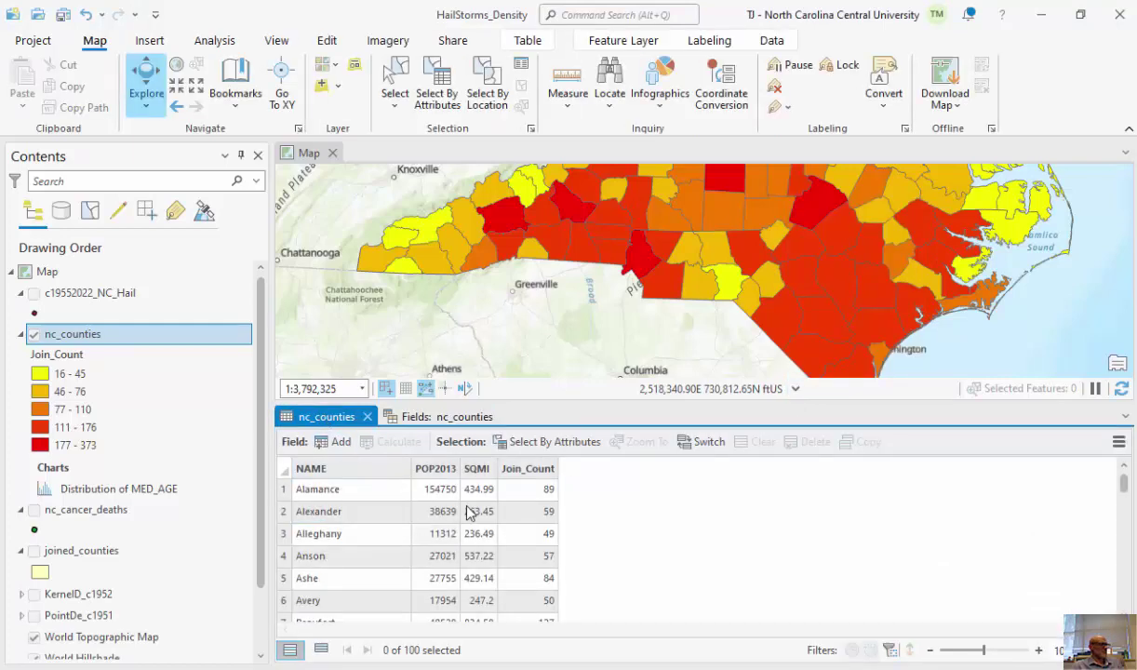
Add a new field to nc_counties named HAIL_DENSITY with the alias Hail Density.
click(445, 417)
scroll(1084, 563, down, 10)
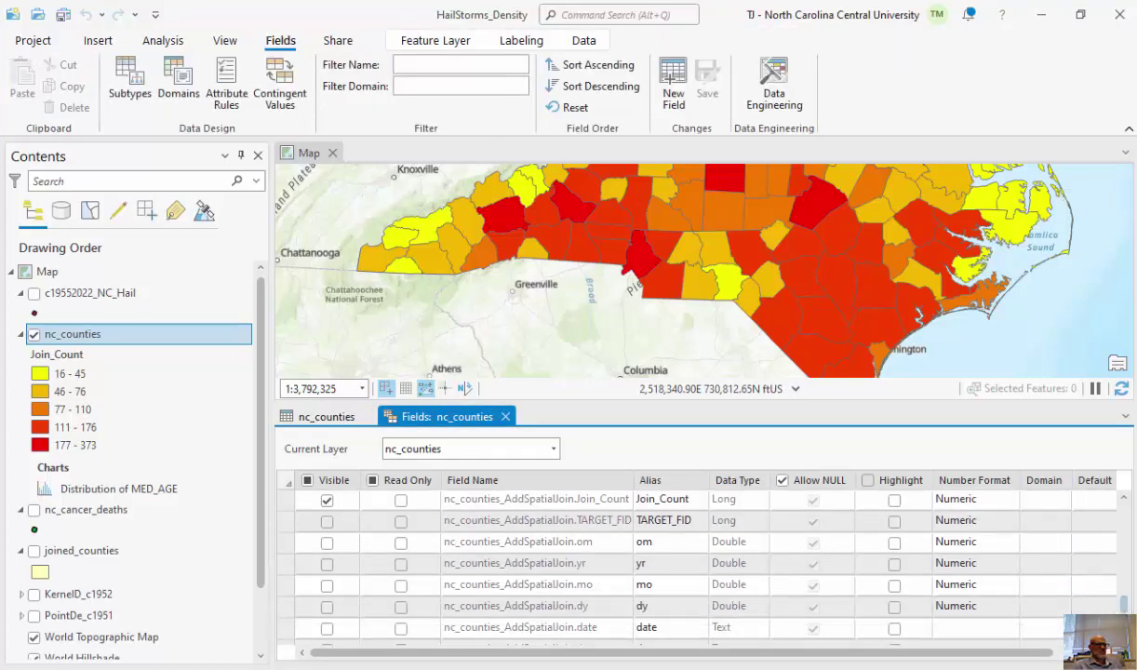
click(590, 632)
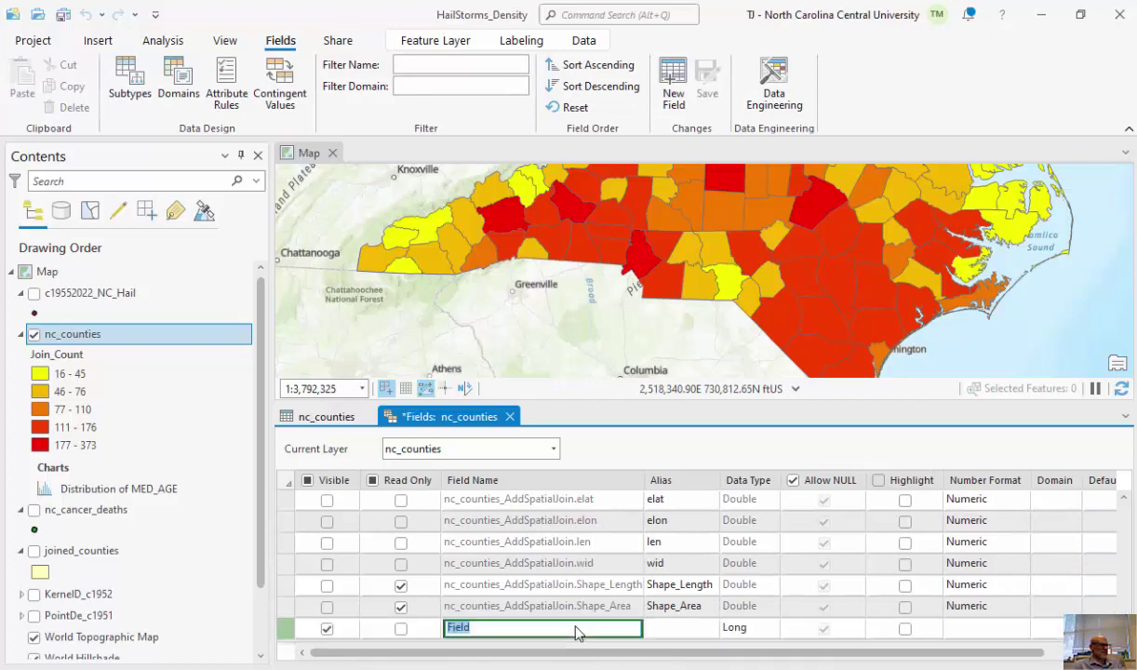
text(HAIL_DENSITY)
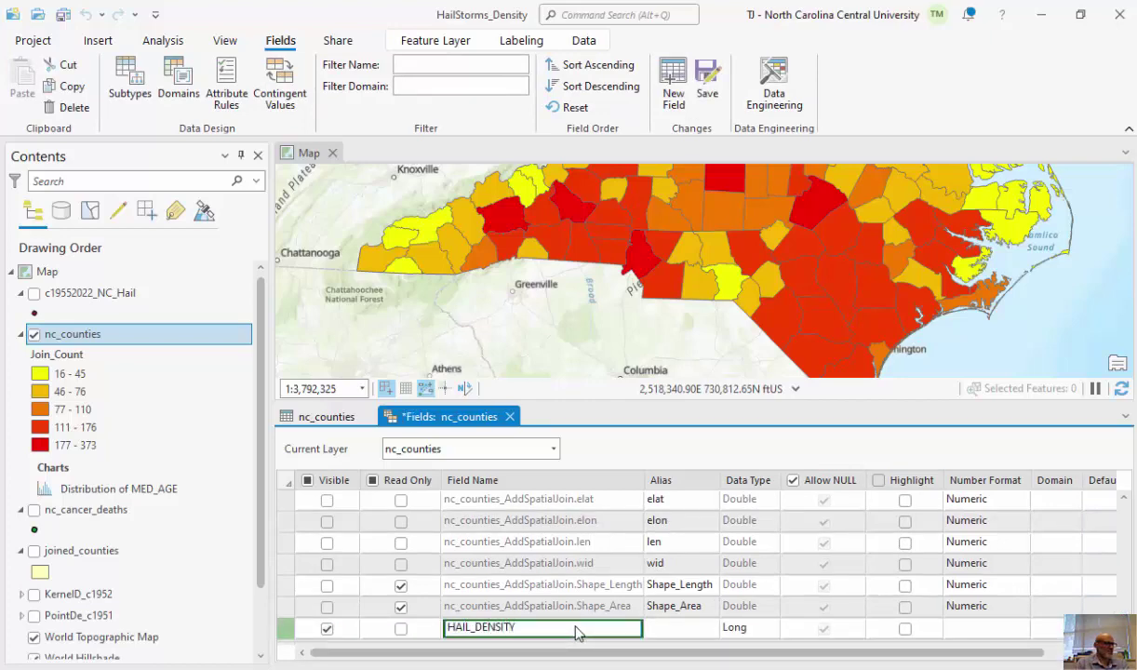
click(698, 629)
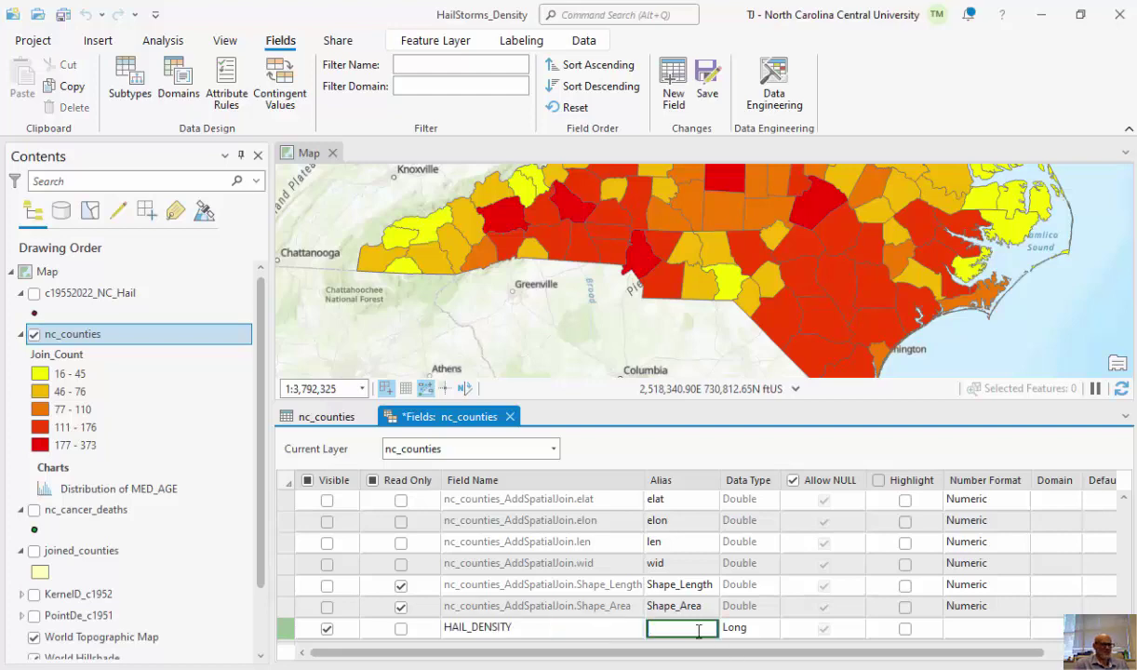
text(Hail Density)
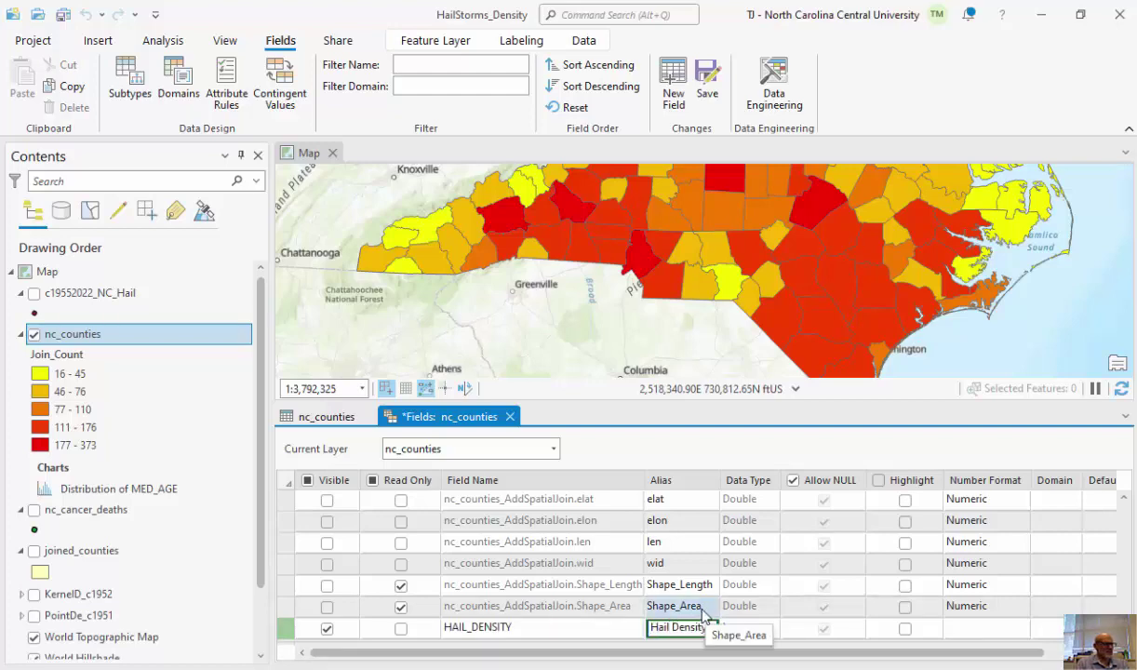
Set the HAIL_DENSITY data type to Double, then save the new field and close the fields view.
click(750, 629)
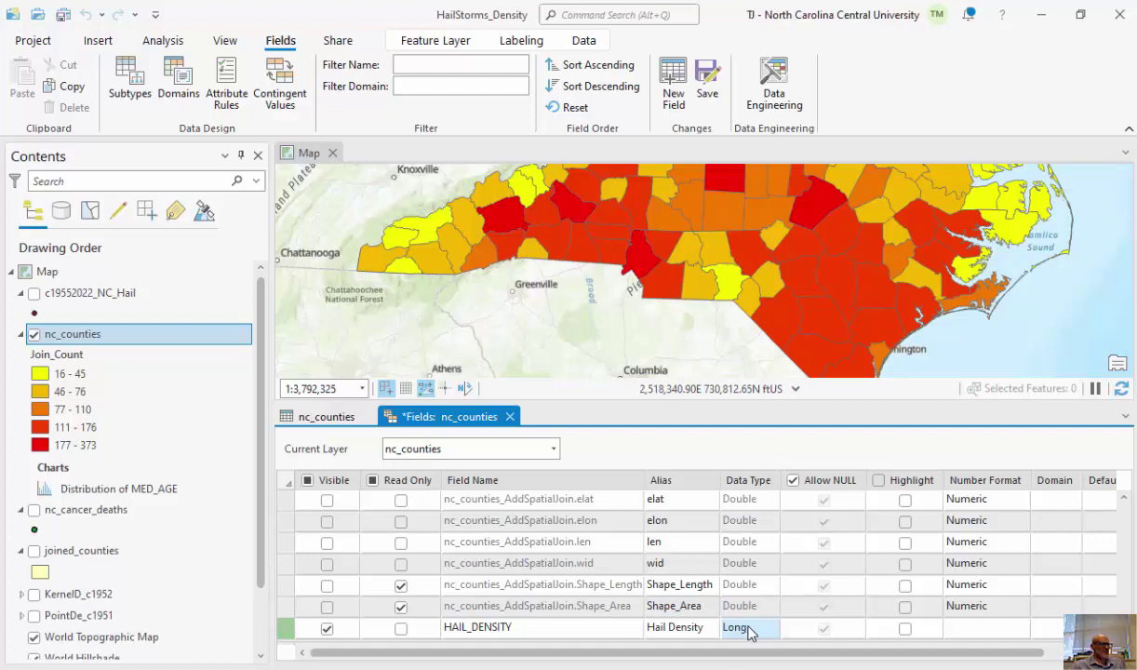
click(750, 631)
click(762, 529)
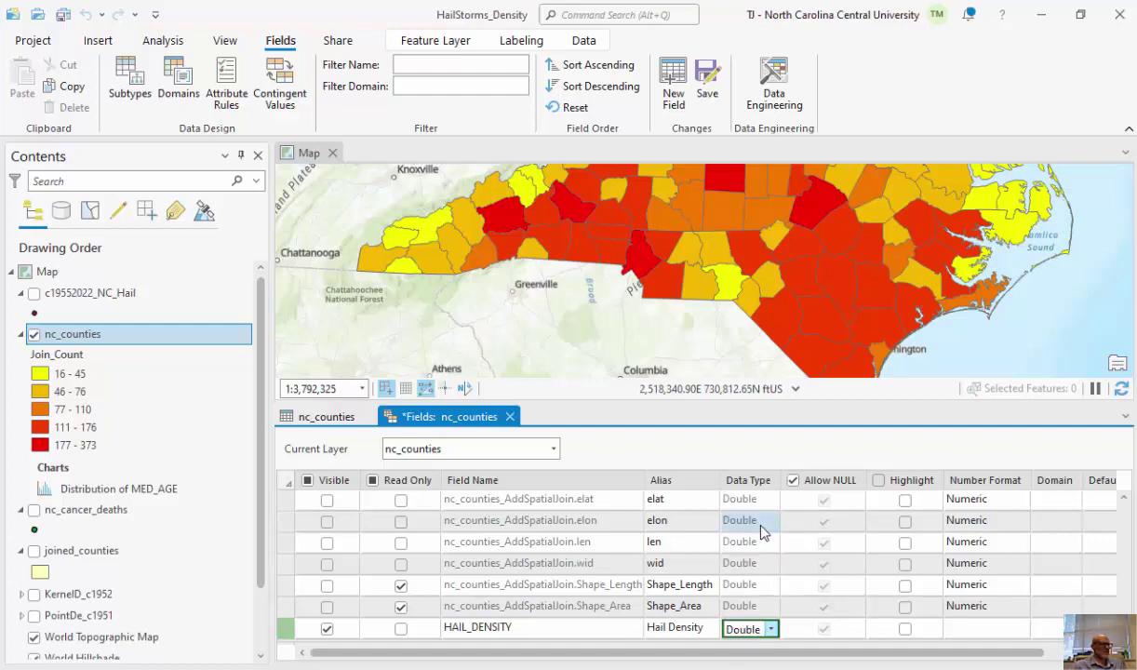
click(708, 85)
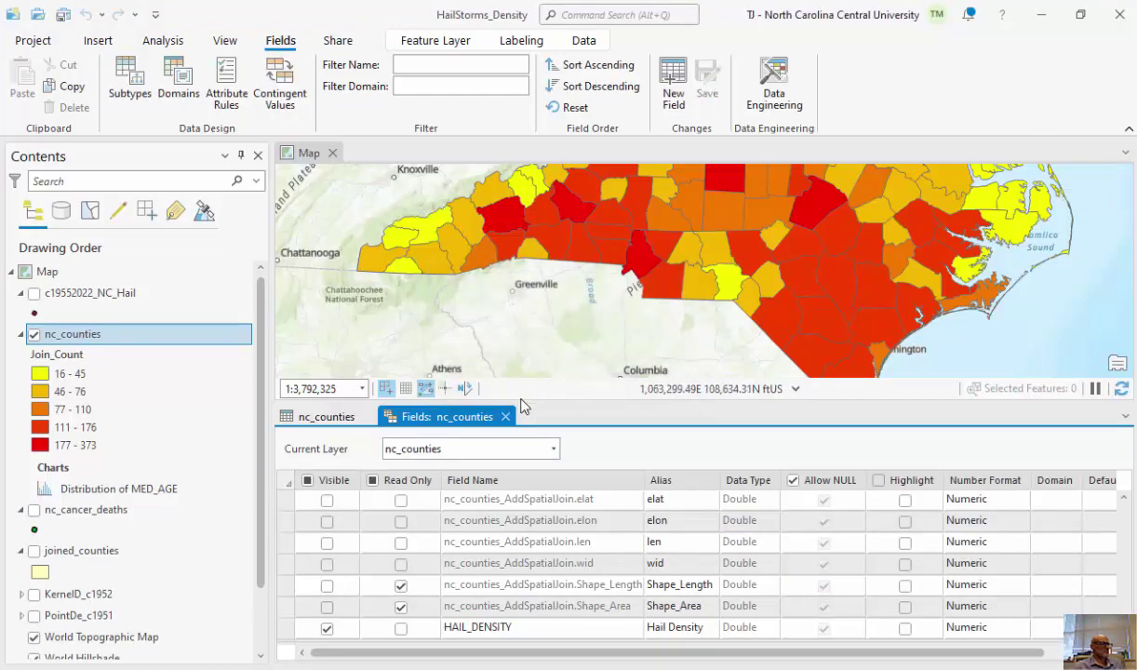
click(505, 415)
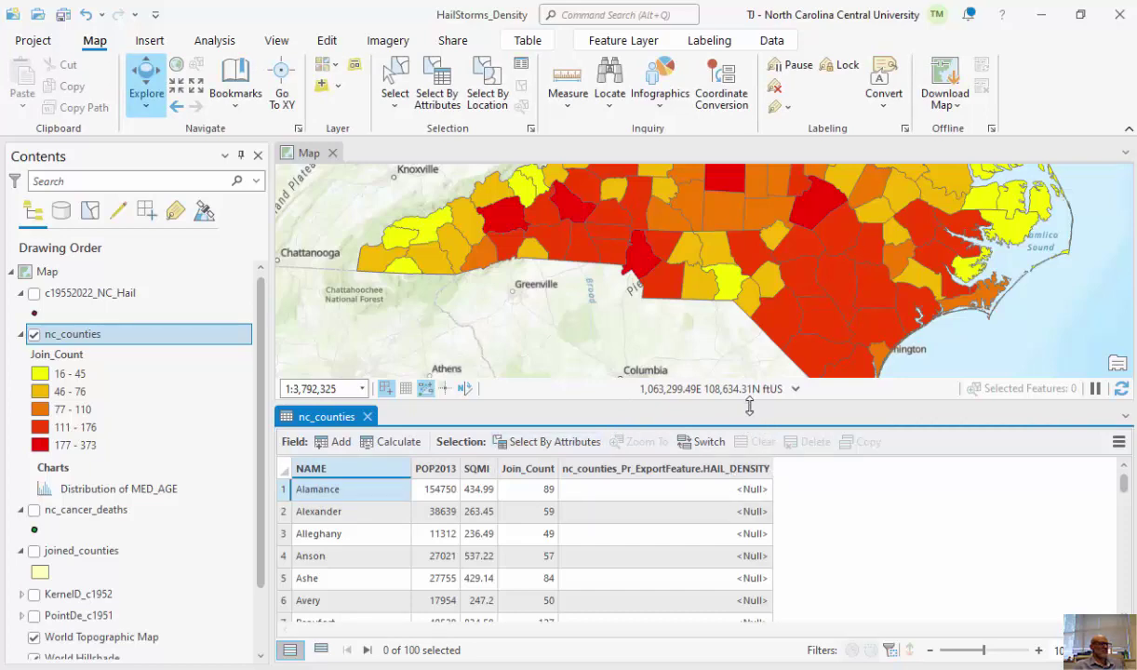
Calculate the HAIL_DENSITY field as 1000 * Join_Count / SQMI for all counties.
drag(749, 406, 749, 354)
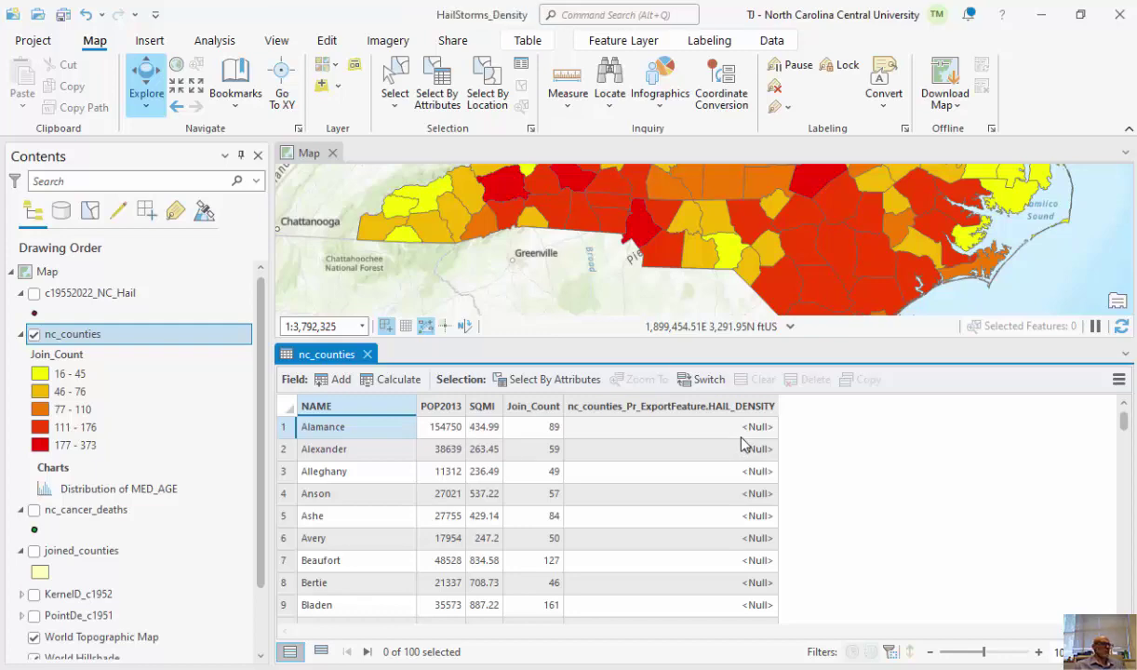
right_click(686, 406)
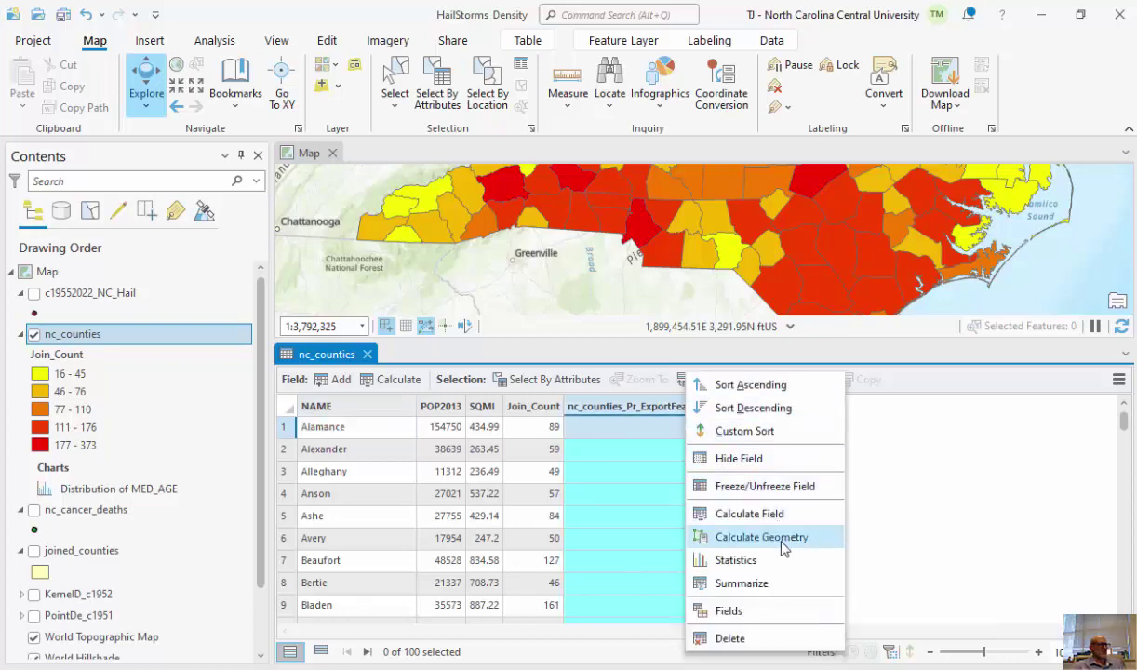
click(753, 511)
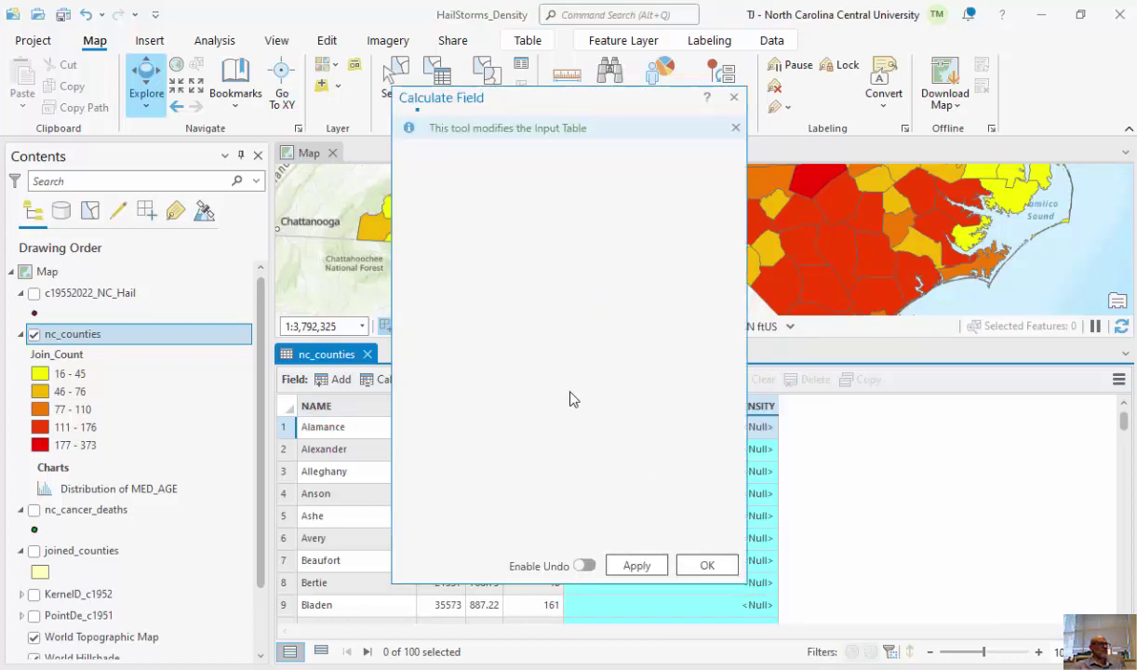
click(470, 490)
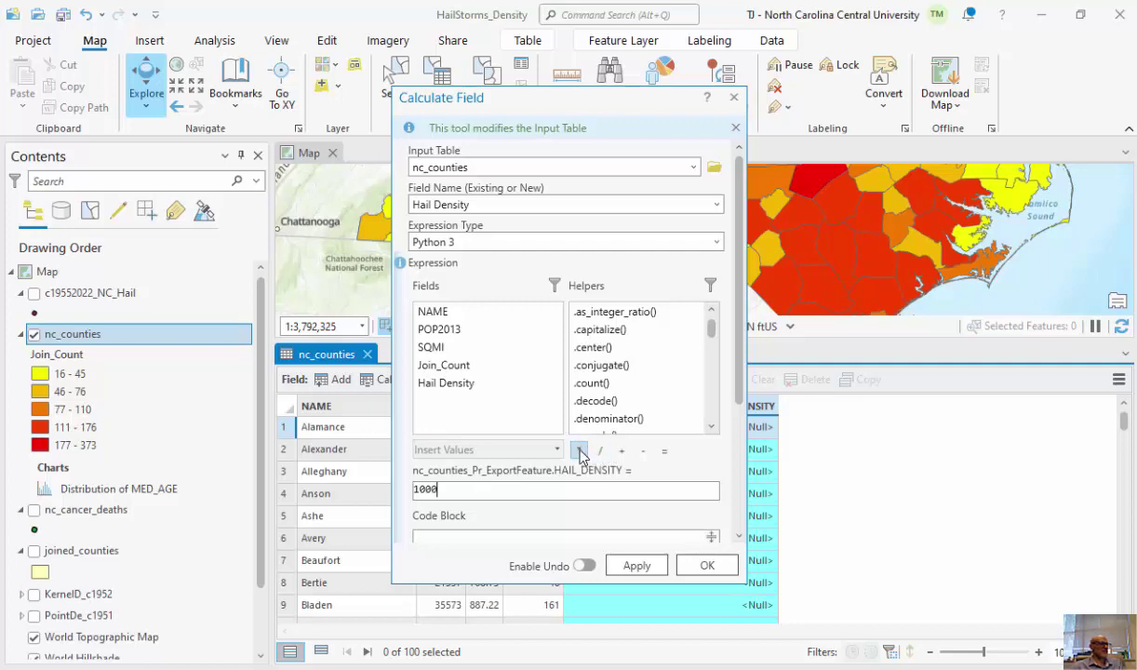
double_click(452, 368)
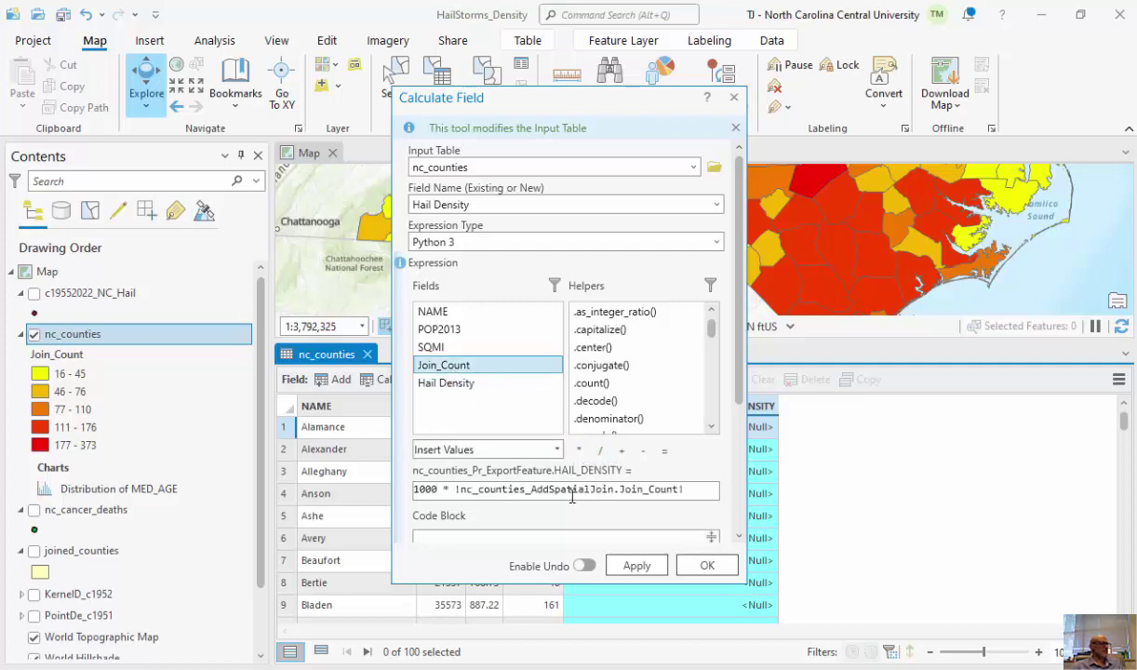
click(601, 452)
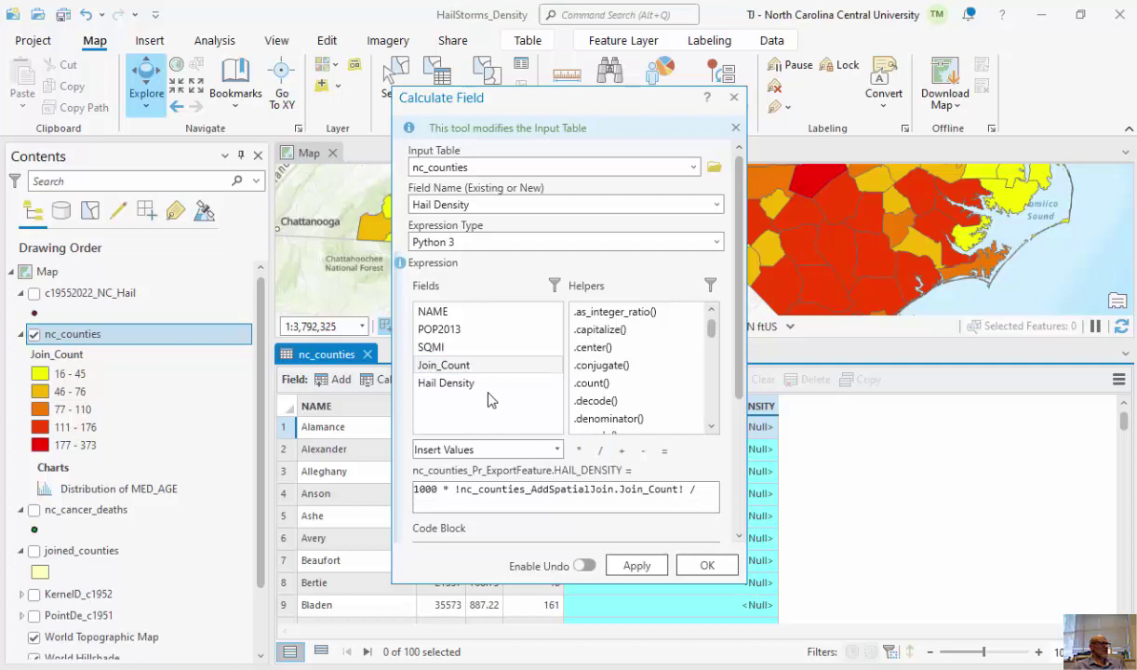
double_click(455, 349)
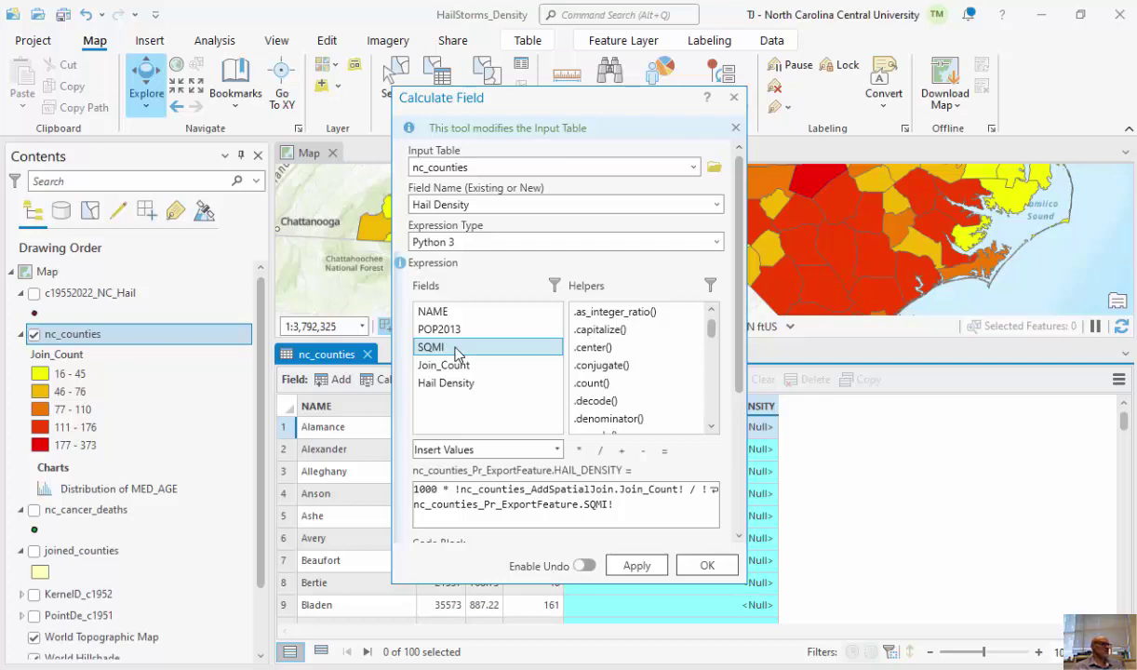
click(703, 566)
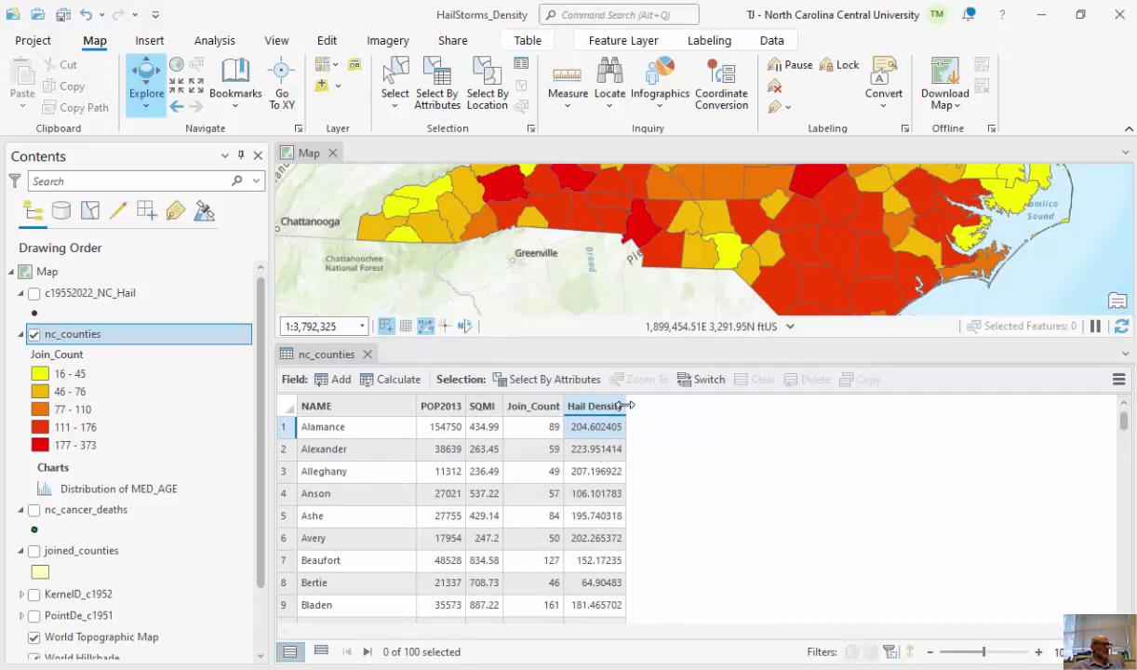
Widen the Hail Density column and sort the nc_counties table by it in descending order.
drag(629, 406, 743, 406)
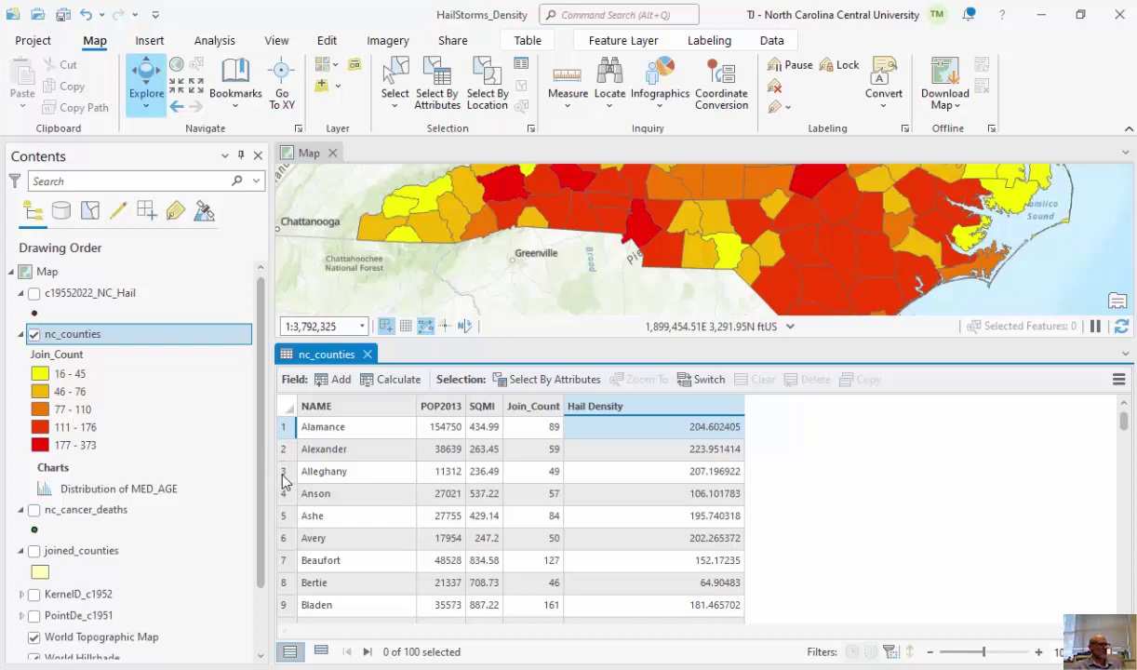
right_click(651, 413)
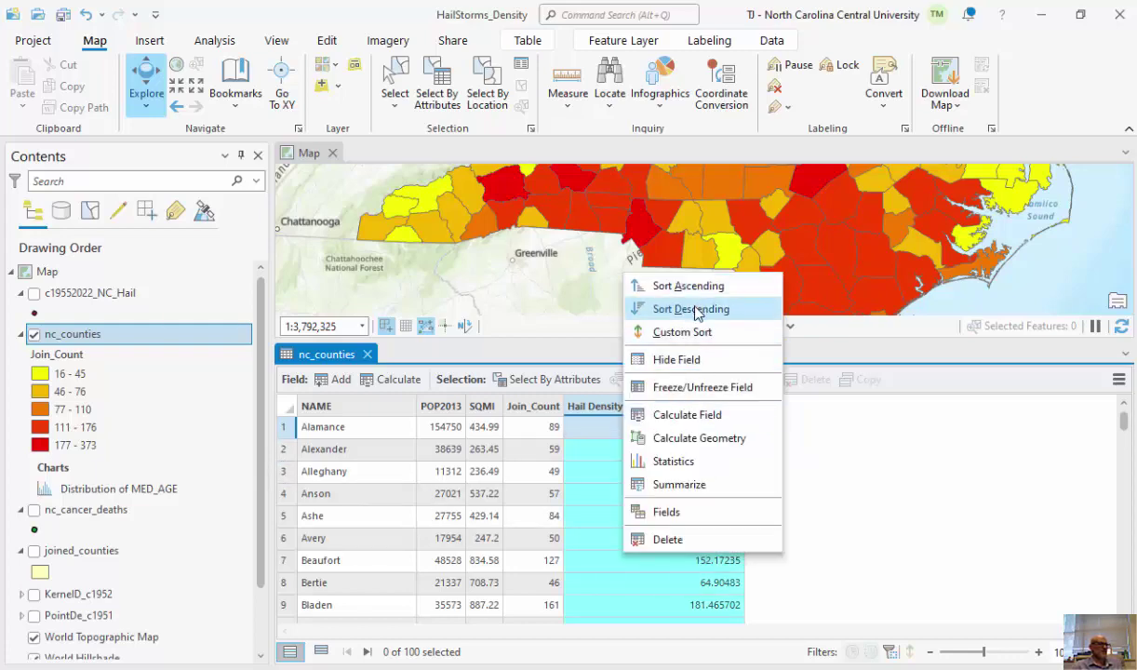
click(696, 311)
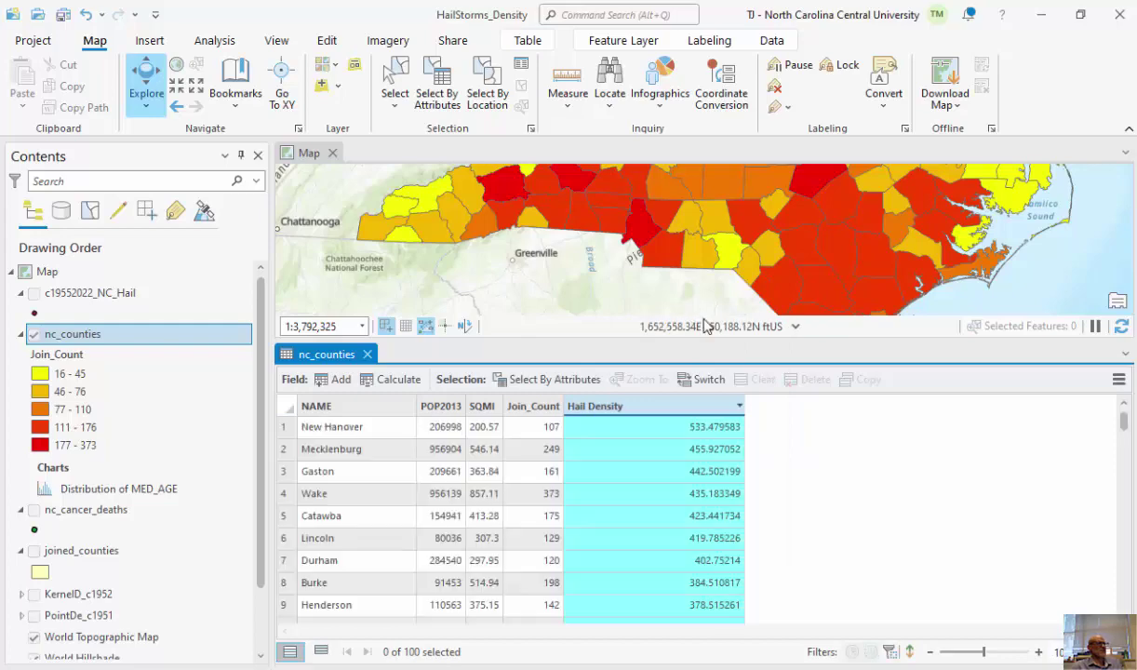
Select the New Hanover record to locate the county on the map, clear the selection and close the attribute table.
click(284, 431)
drag(900, 290, 928, 222)
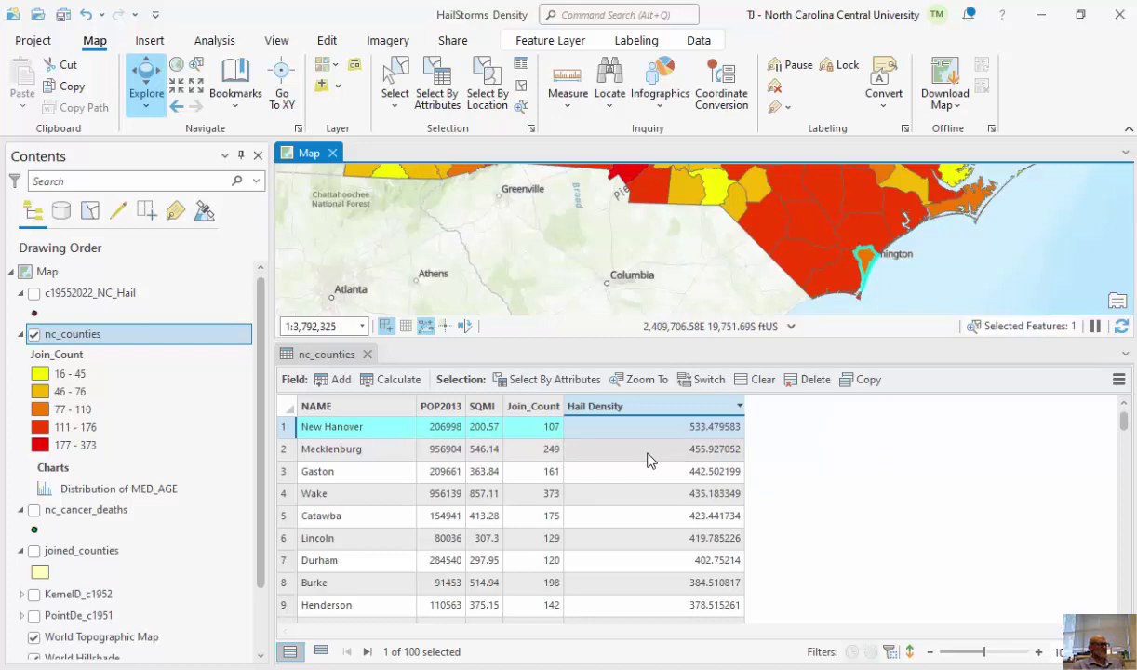
click(521, 104)
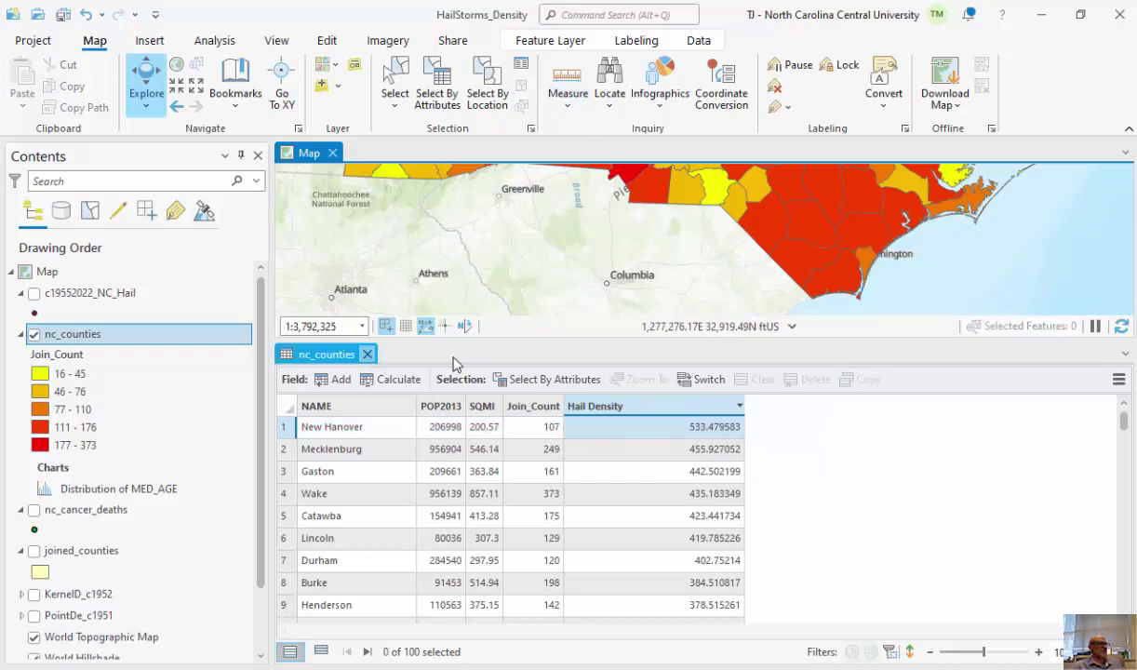
click(366, 354)
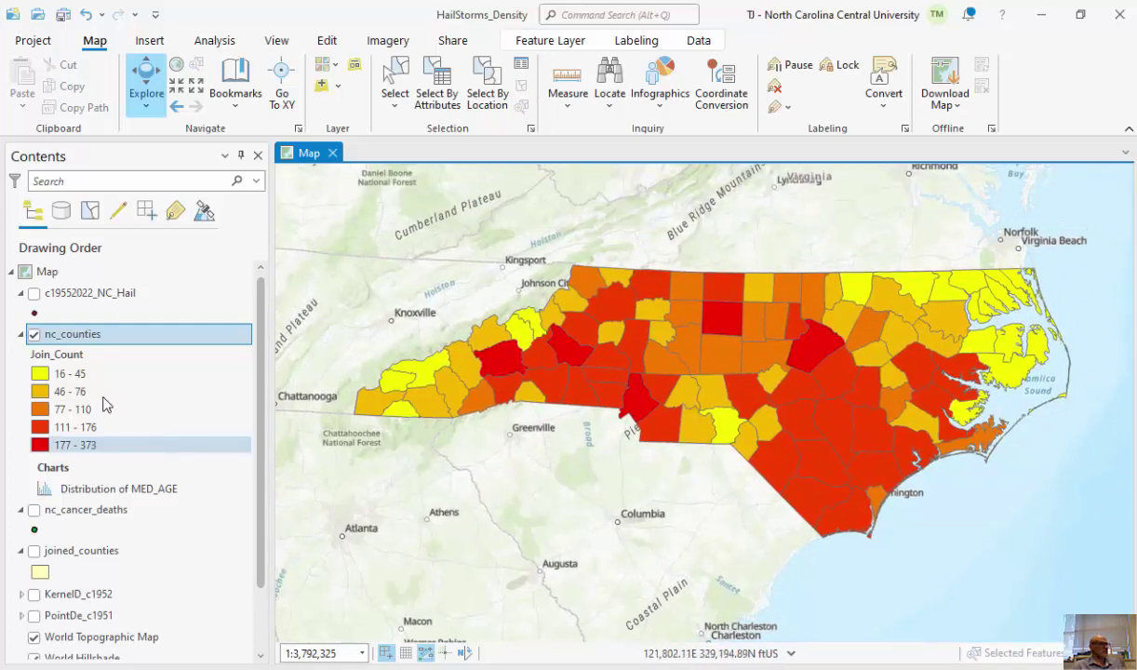
Symbolize nc_counties by the Hail Density field using the Quantile classification method.
right_click(86, 341)
click(141, 425)
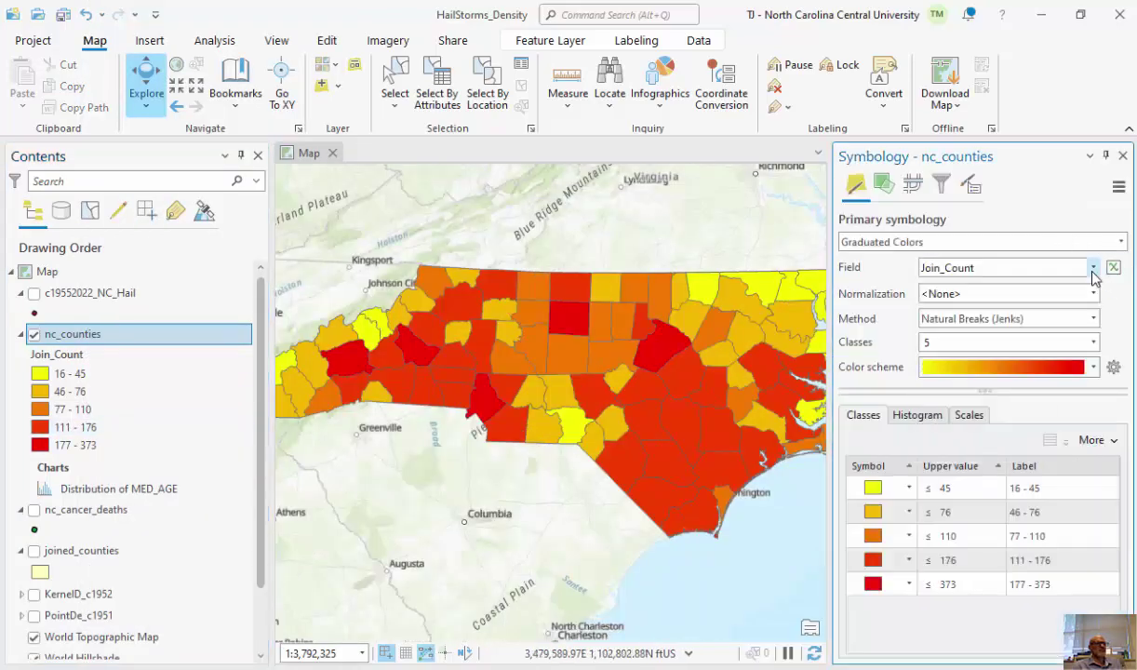
click(1093, 267)
click(1024, 343)
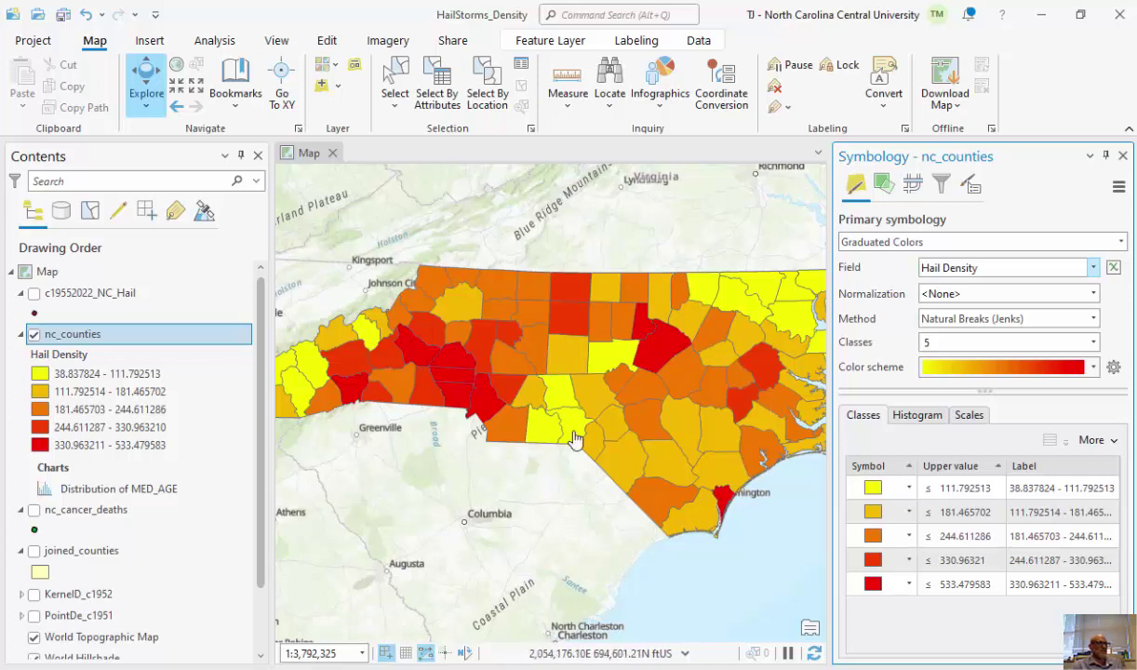
click(1093, 321)
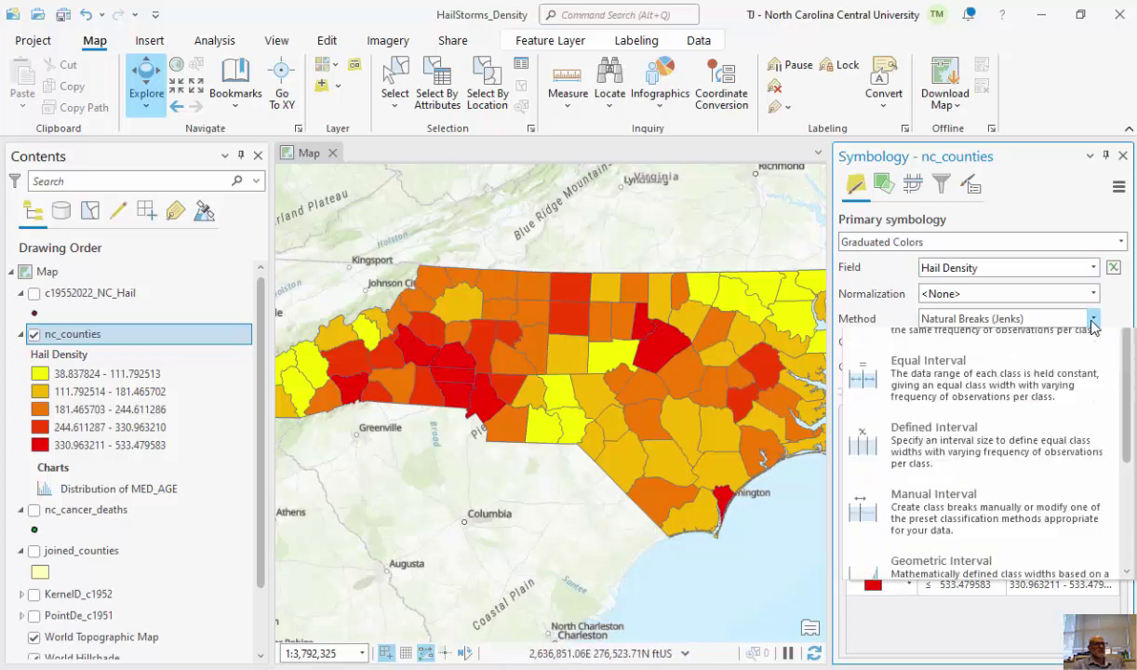
click(958, 409)
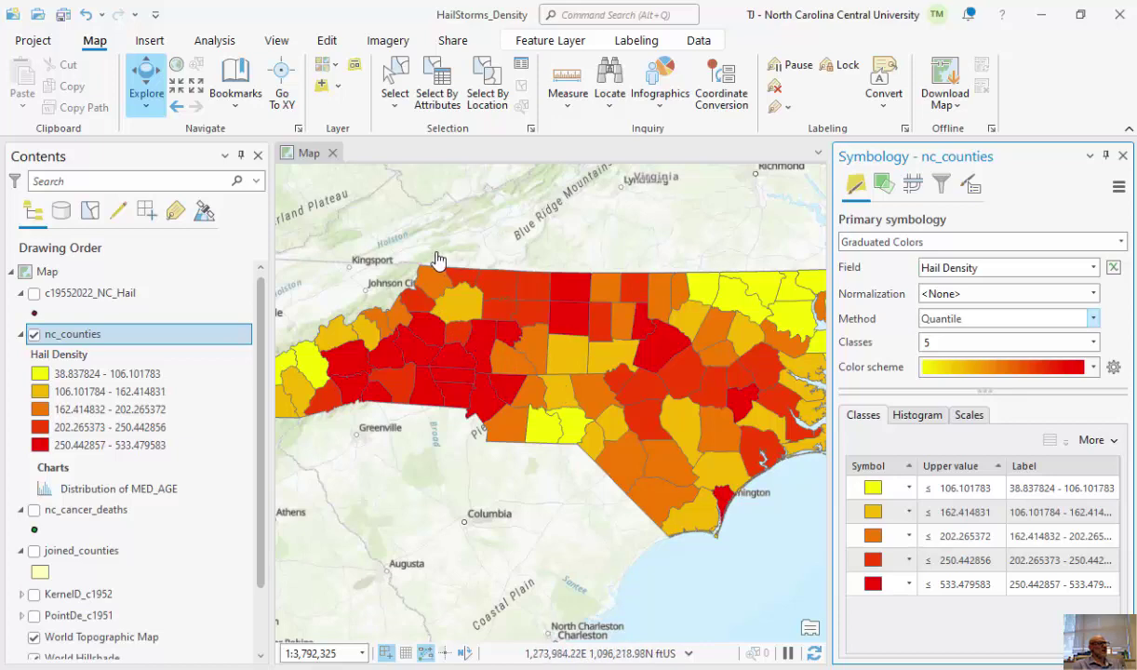
click(1123, 156)
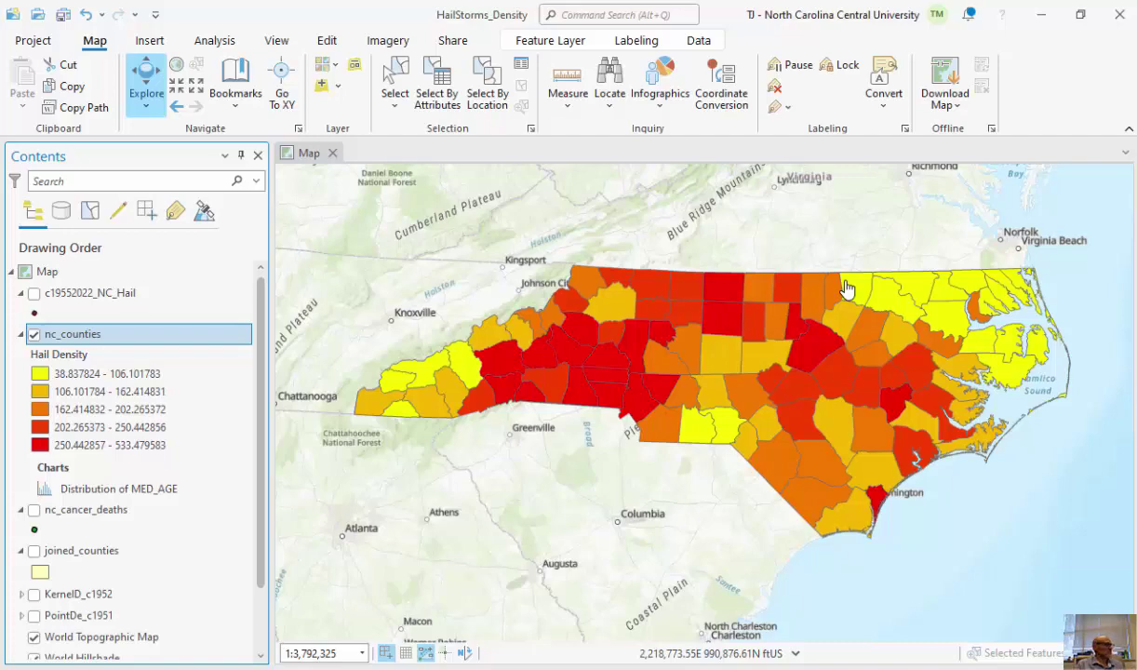
Hide nc_counties, preview the nc_cancer_deaths points and leave only the joined_counties layer visible above the basemap.
click(33, 296)
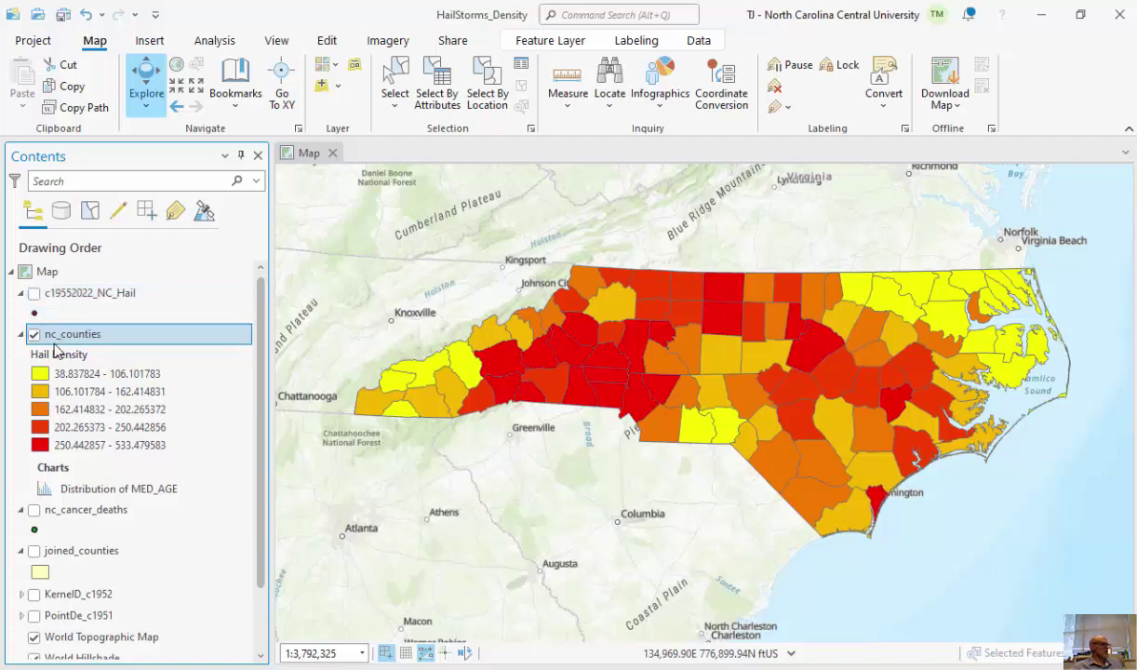
click(33, 334)
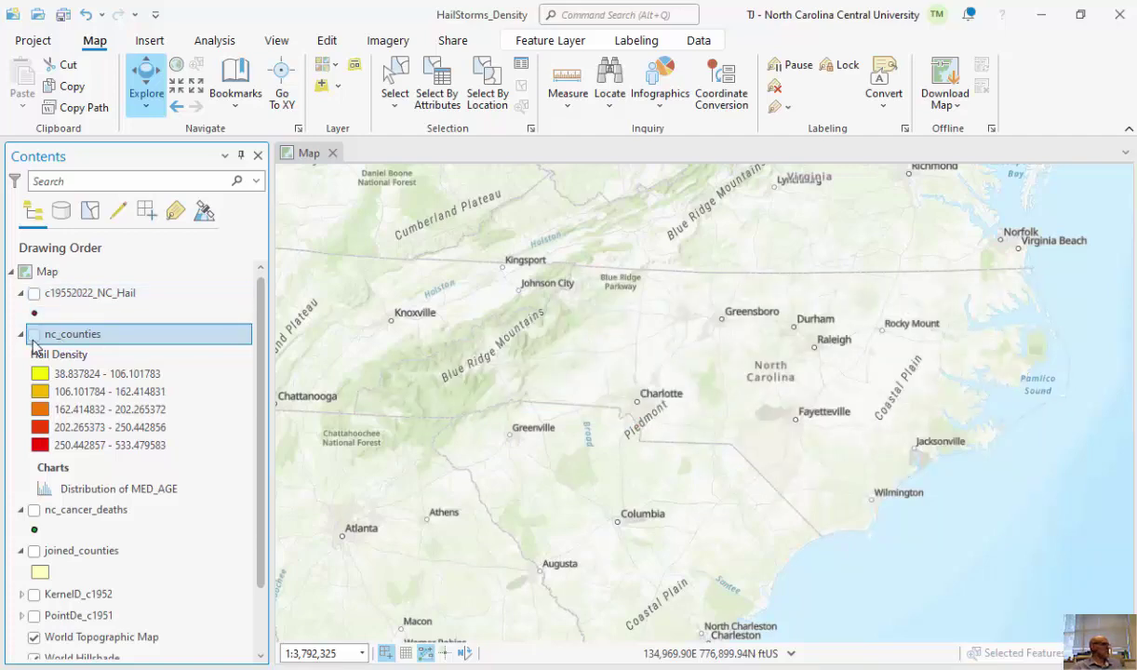
click(34, 511)
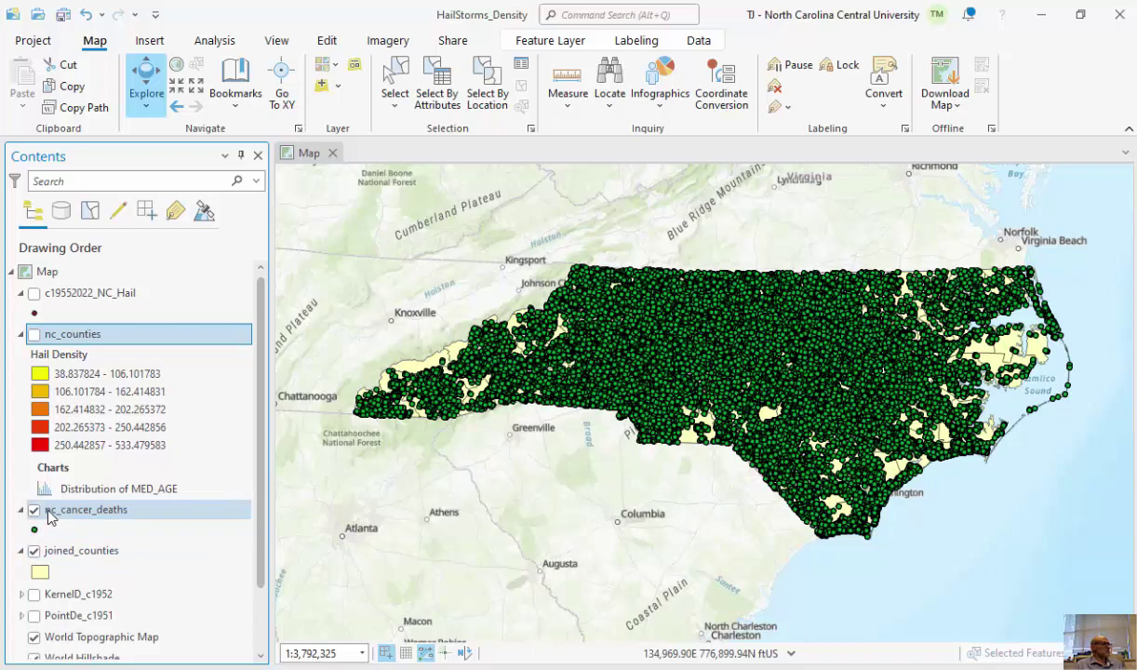
click(33, 510)
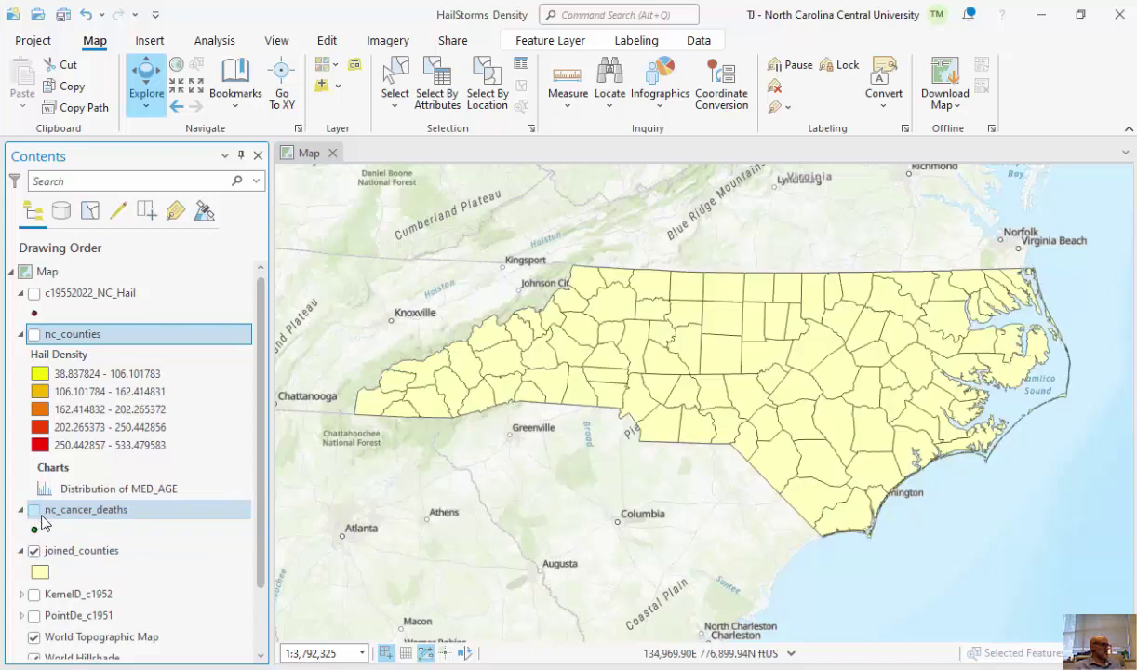
Move joined_counties to the top of the drawing order and open its attribute table.
click(130, 550)
drag(153, 397, 139, 298)
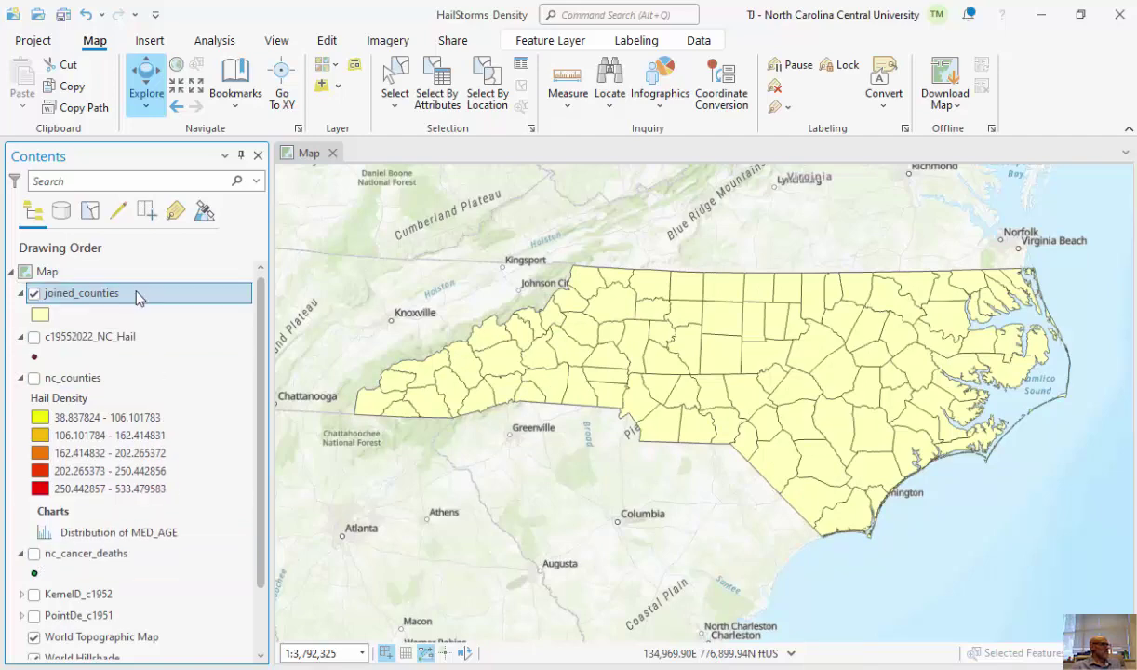
right_click(110, 300)
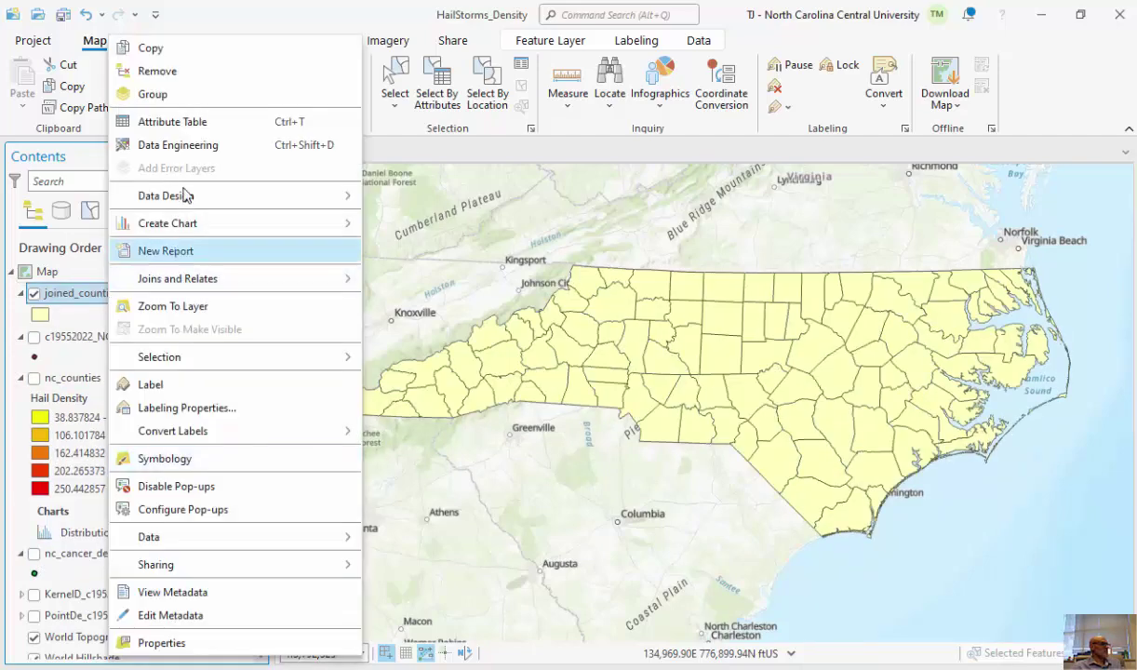
click(189, 128)
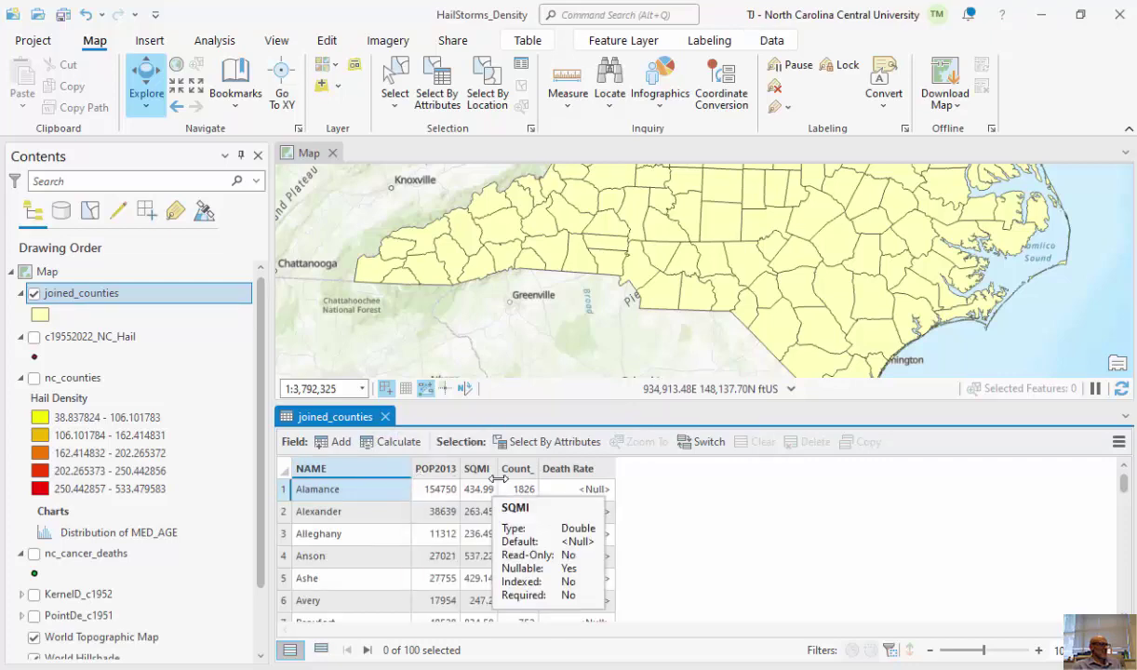
Widen the SQMI column, sort joined_counties by Count_ in descending order and give the map more room above the table.
drag(498, 476, 546, 476)
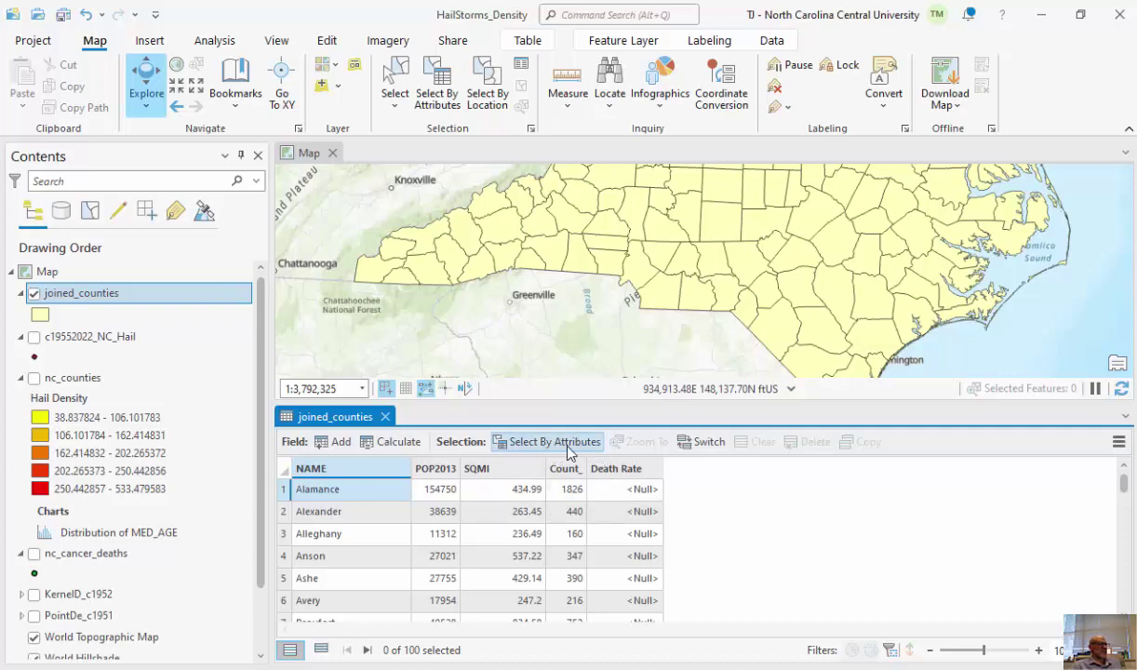
click(1117, 443)
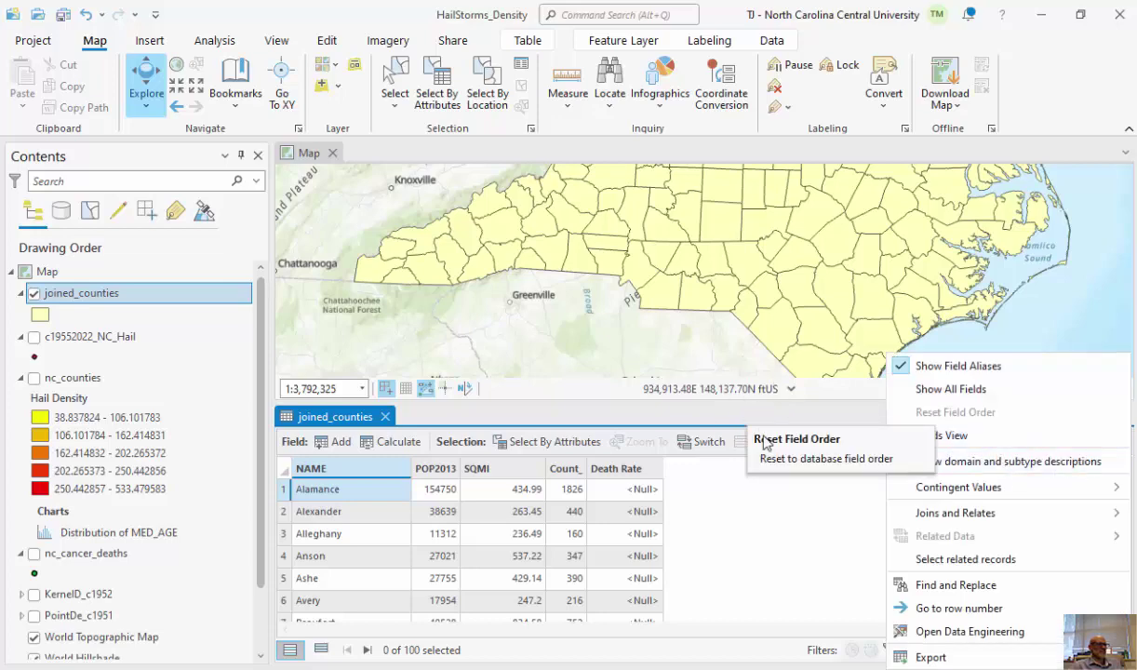
click(767, 410)
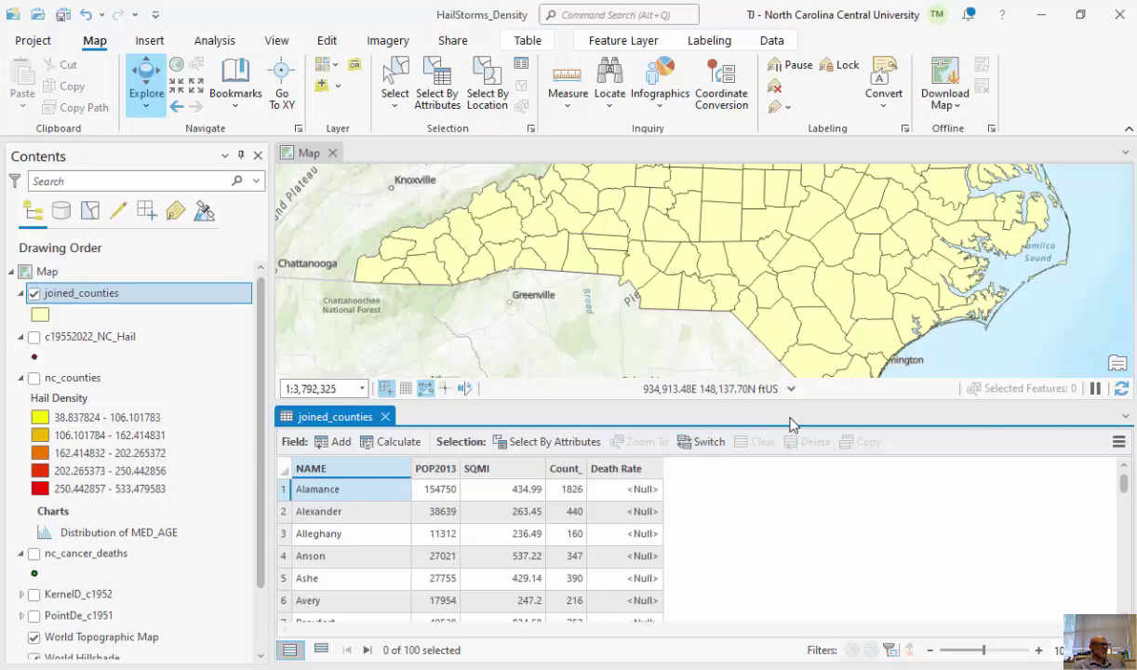
right_click(649, 471)
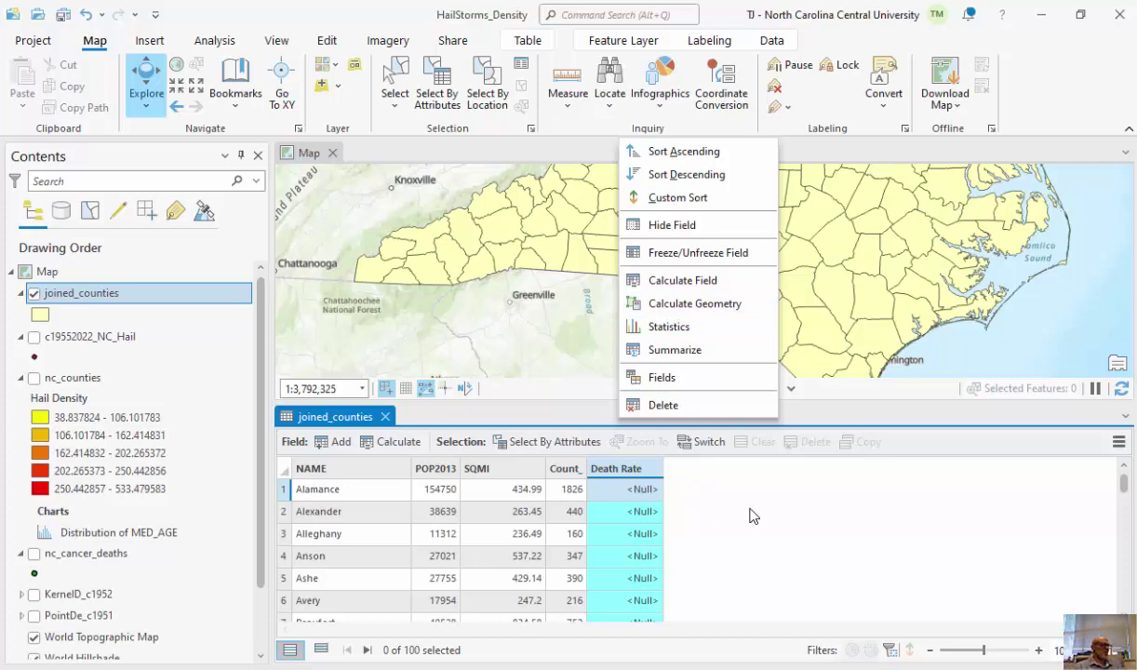
right_click(562, 469)
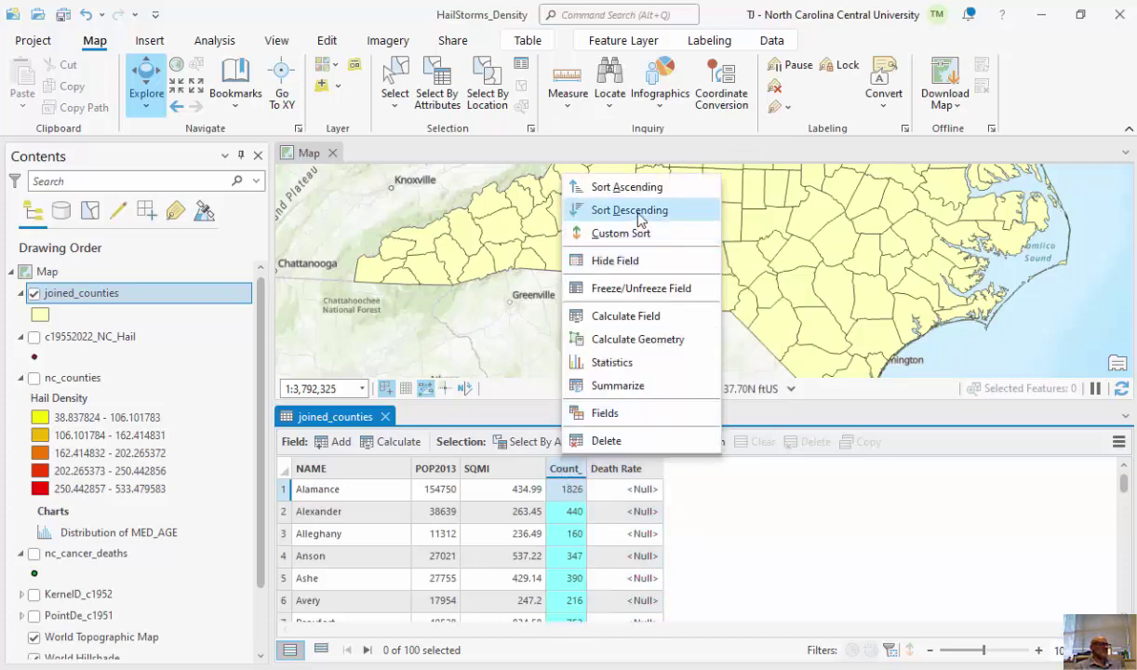
click(614, 210)
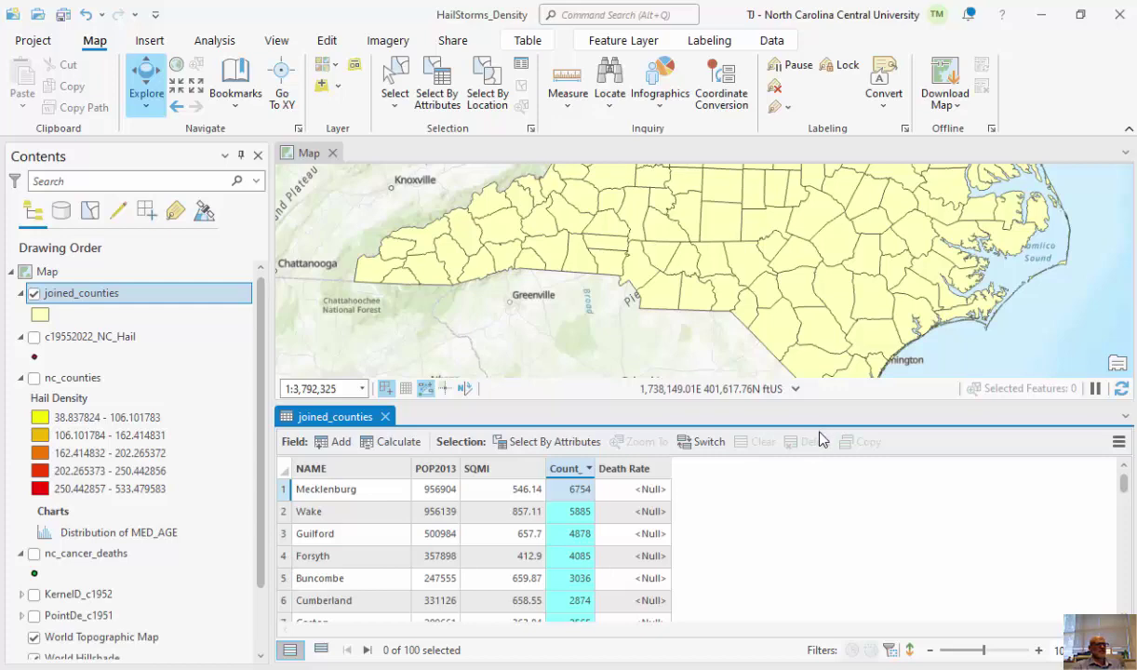
drag(844, 402, 847, 458)
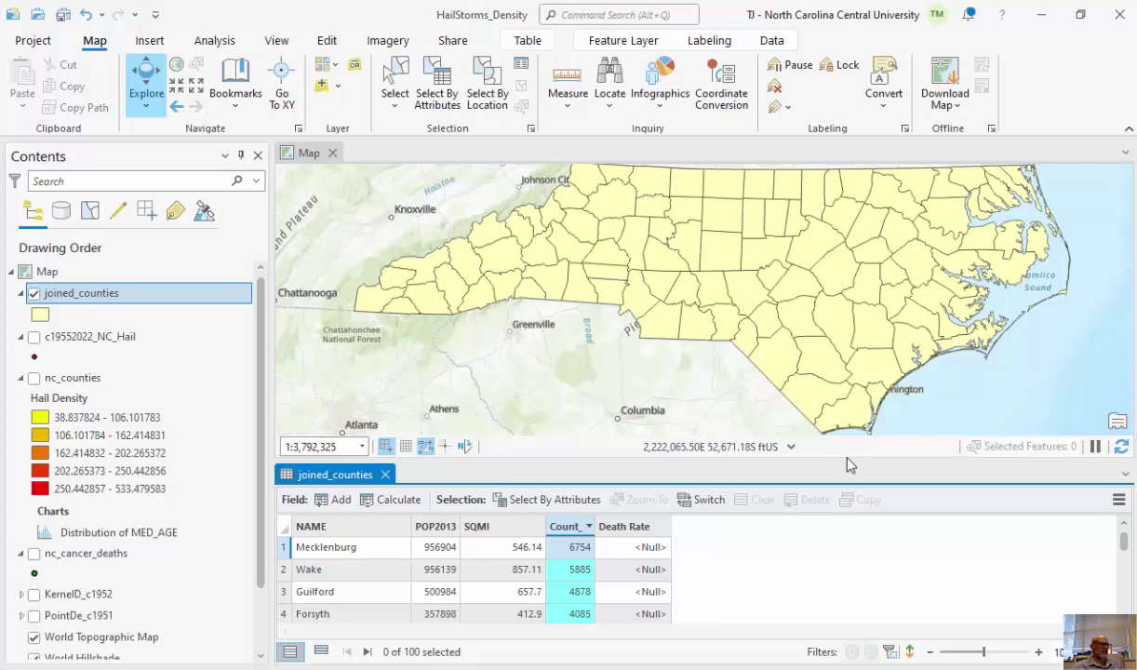
Calculate the Death Rate field of joined_counties with the expression 10000*!Count_! / !POP2013!
right_click(657, 530)
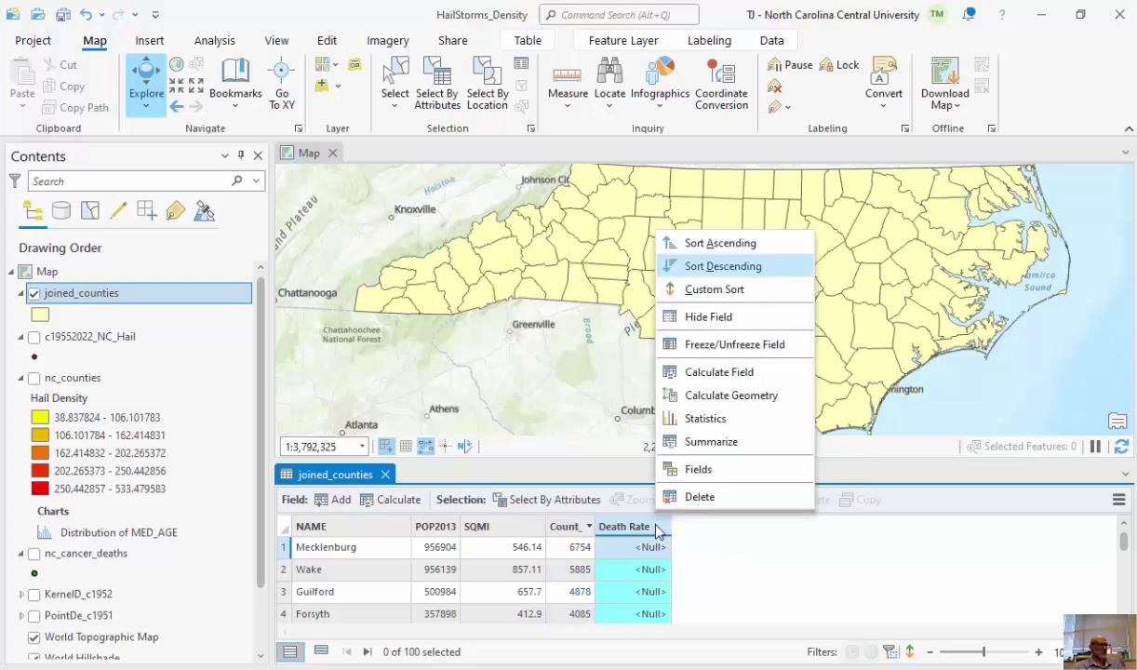
click(776, 372)
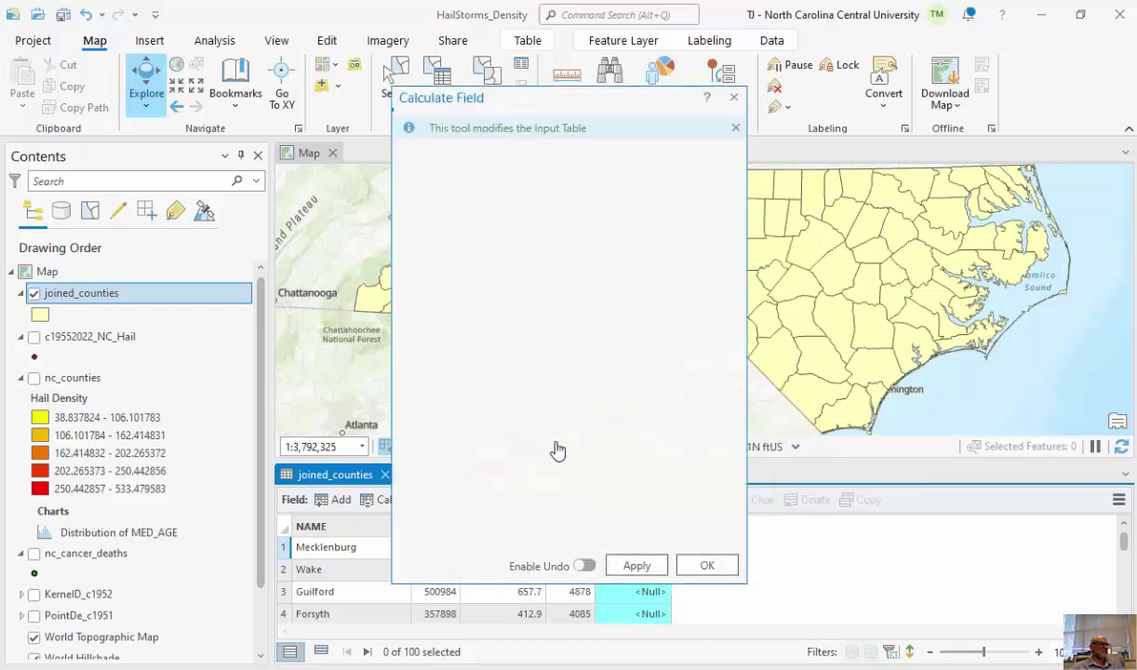
click(458, 495)
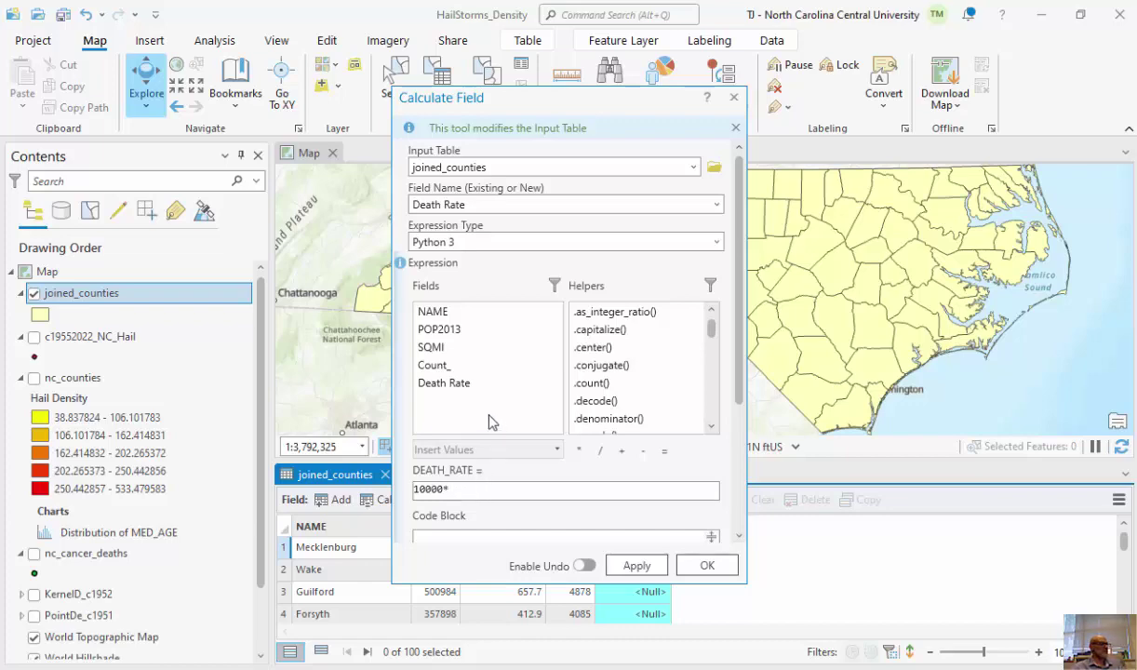
double_click(438, 366)
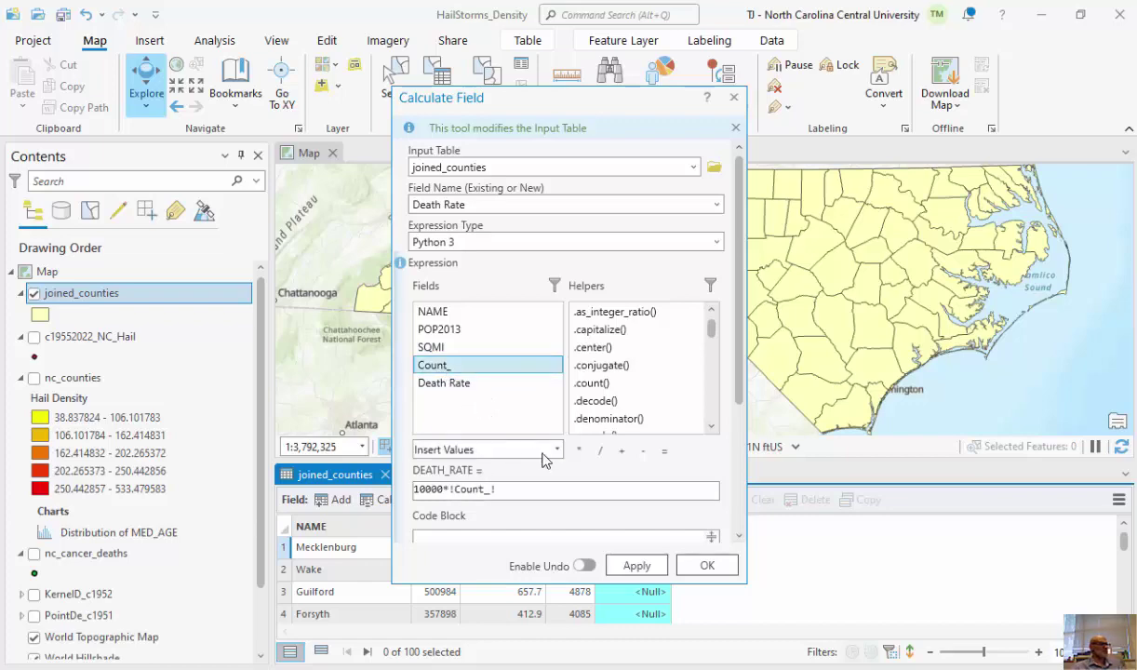
click(602, 451)
double_click(439, 330)
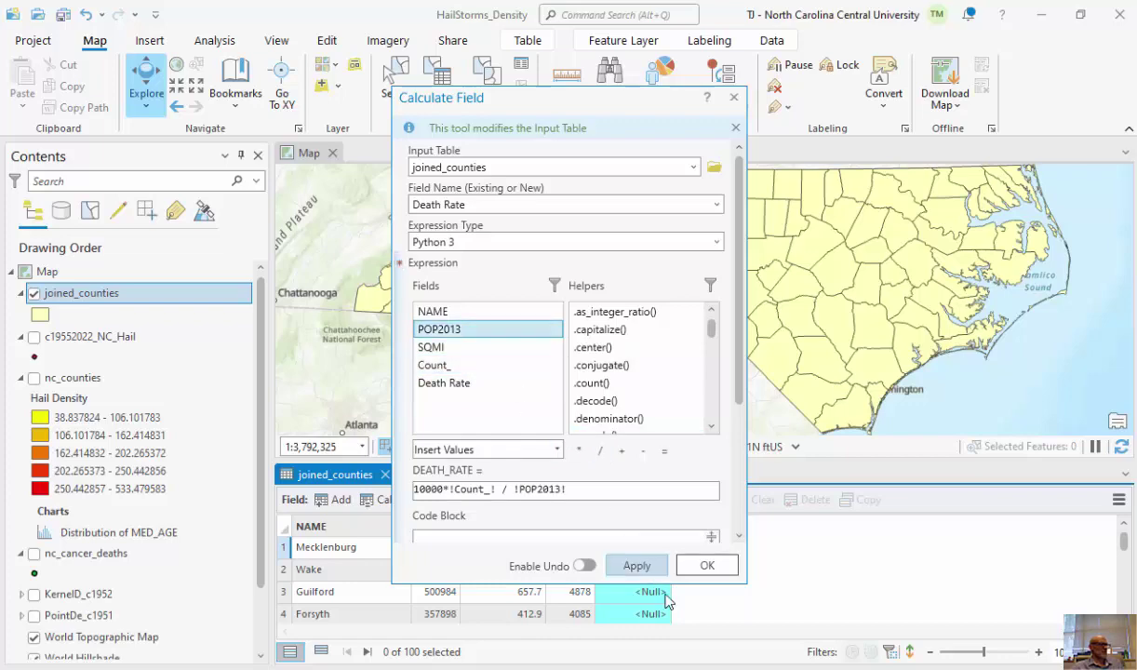
click(707, 565)
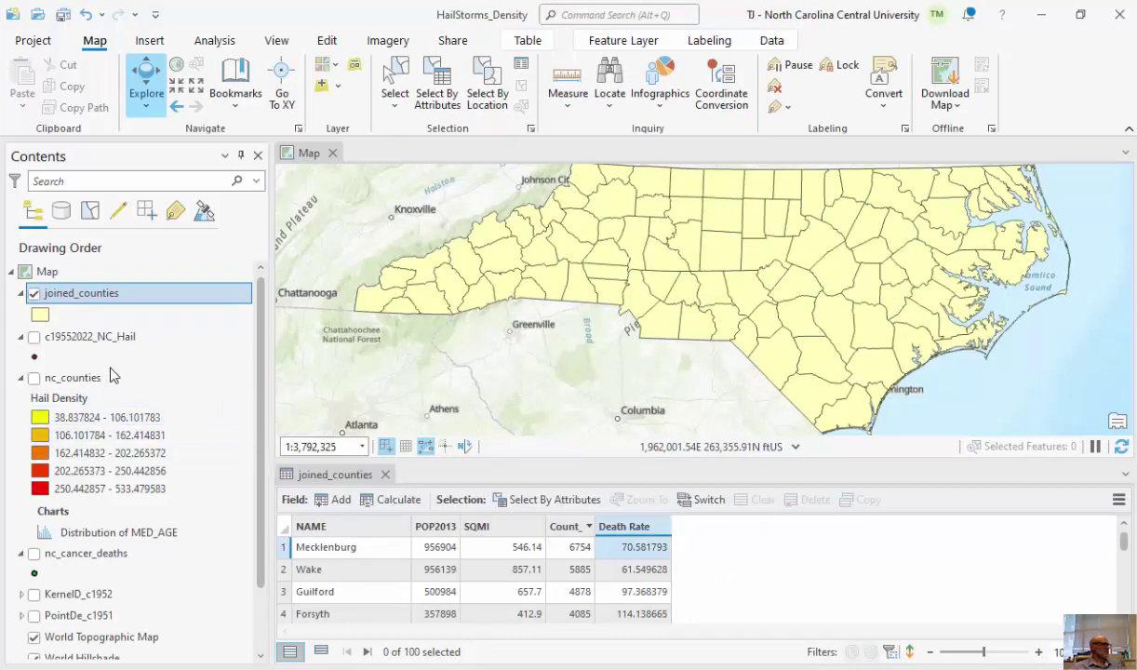
Symbolize joined_counties with Graduated Colors based on the Death Rate field.
right_click(119, 294)
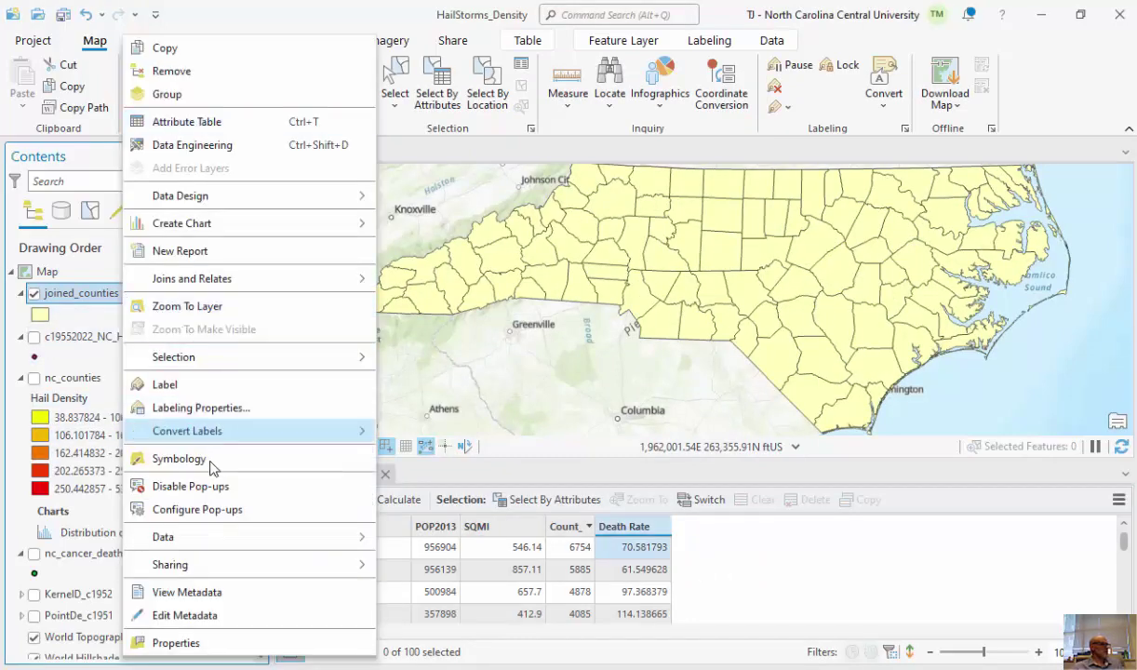
click(179, 458)
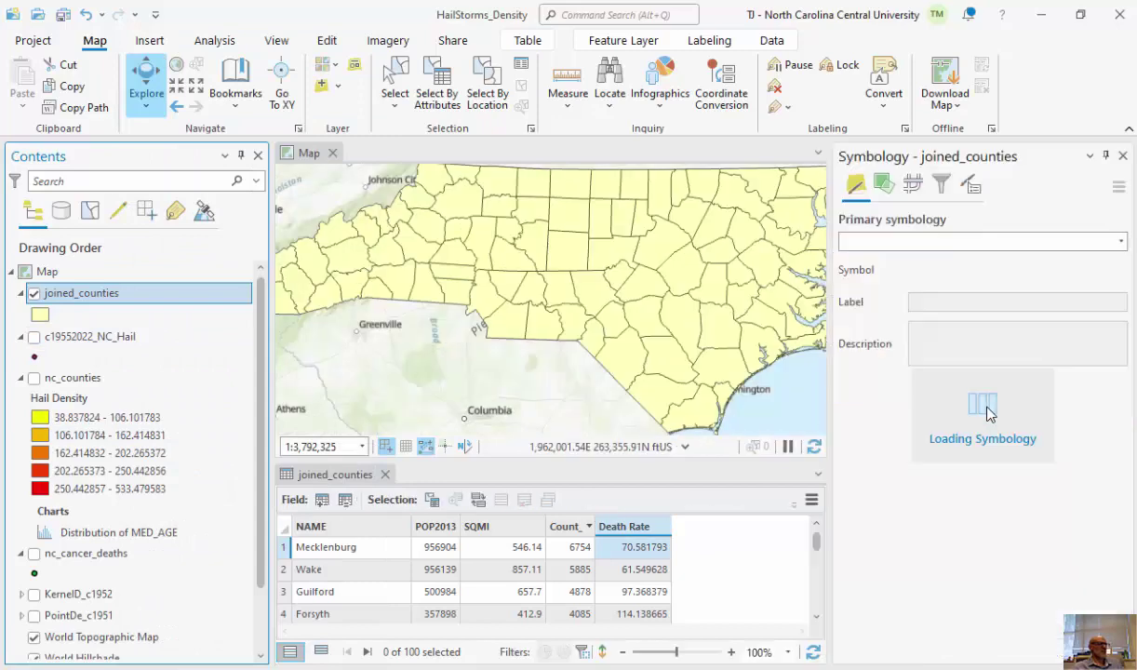
click(1116, 241)
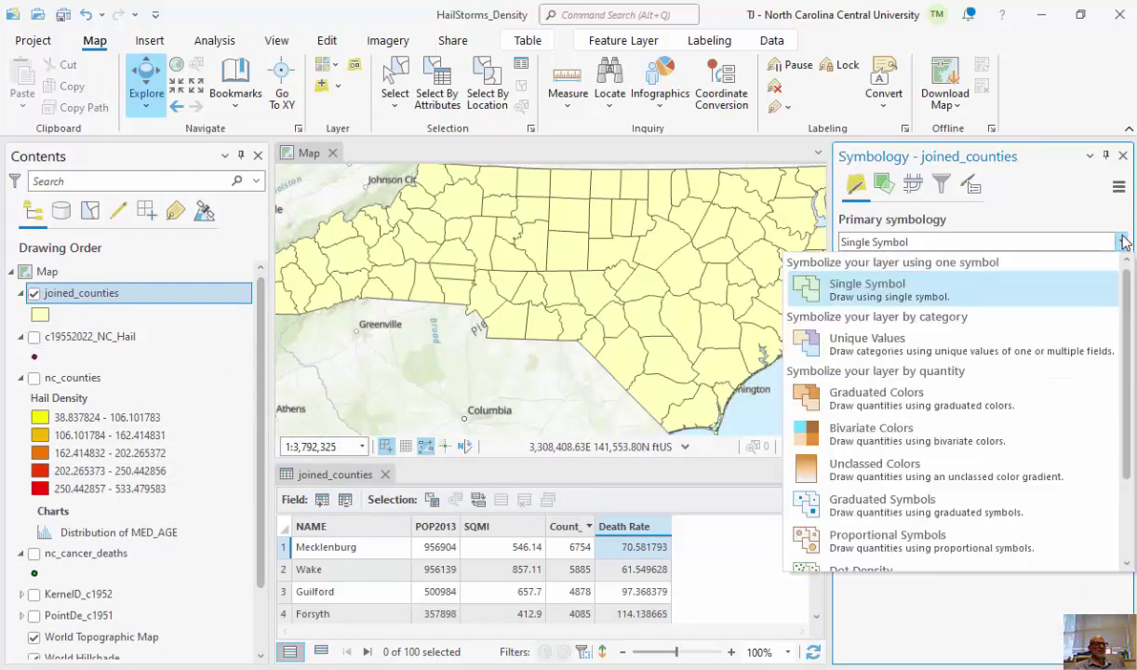
click(919, 396)
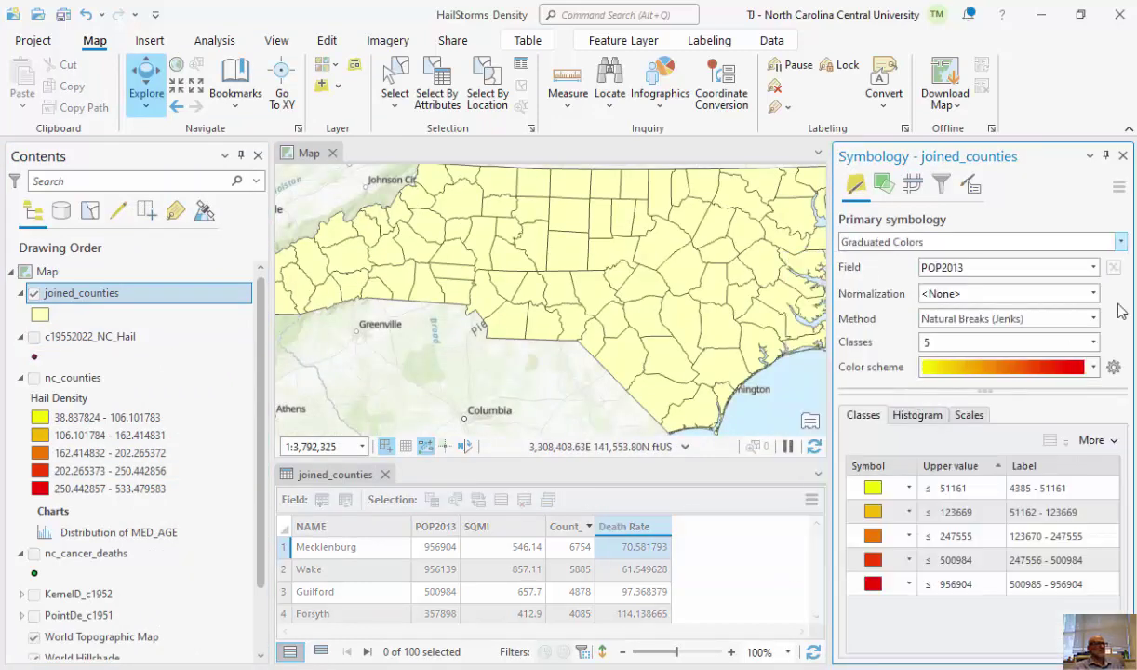
click(1095, 267)
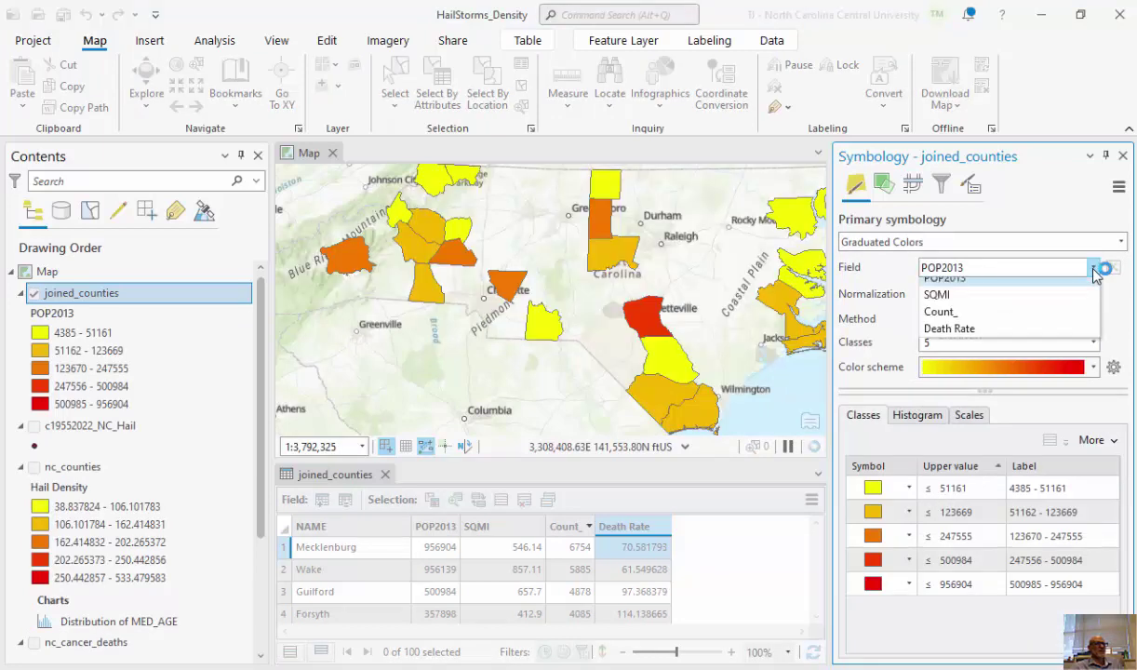
click(995, 338)
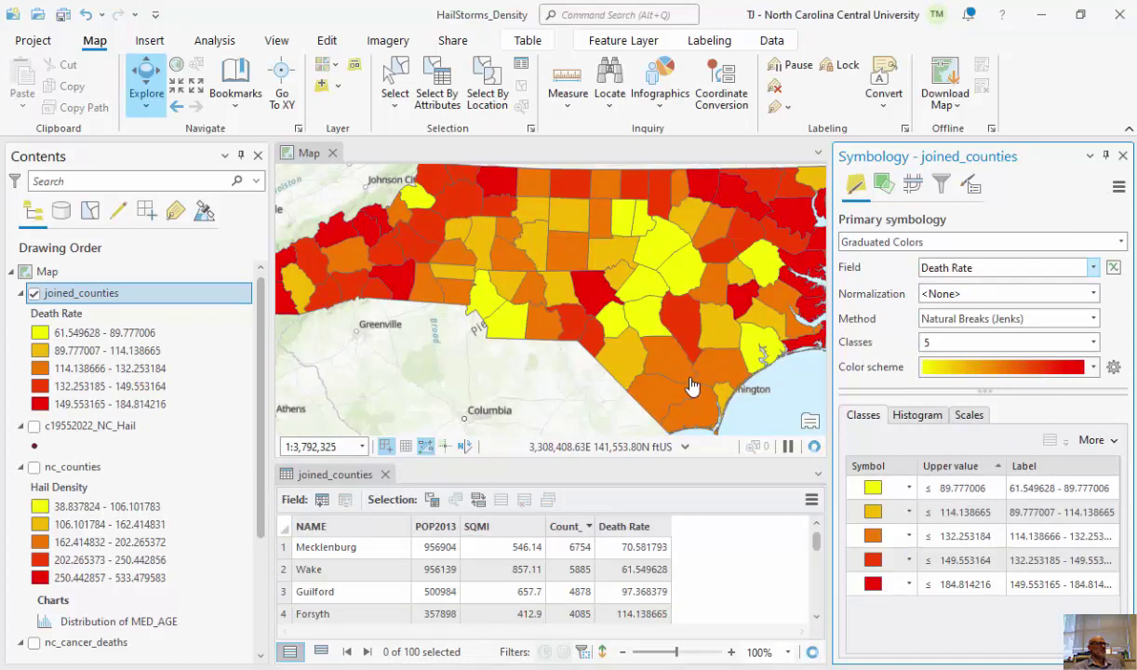
Close the symbology settings and enlarge the map above the table to examine the death-rate pattern across all of North Carolina.
drag(620, 327, 567, 369)
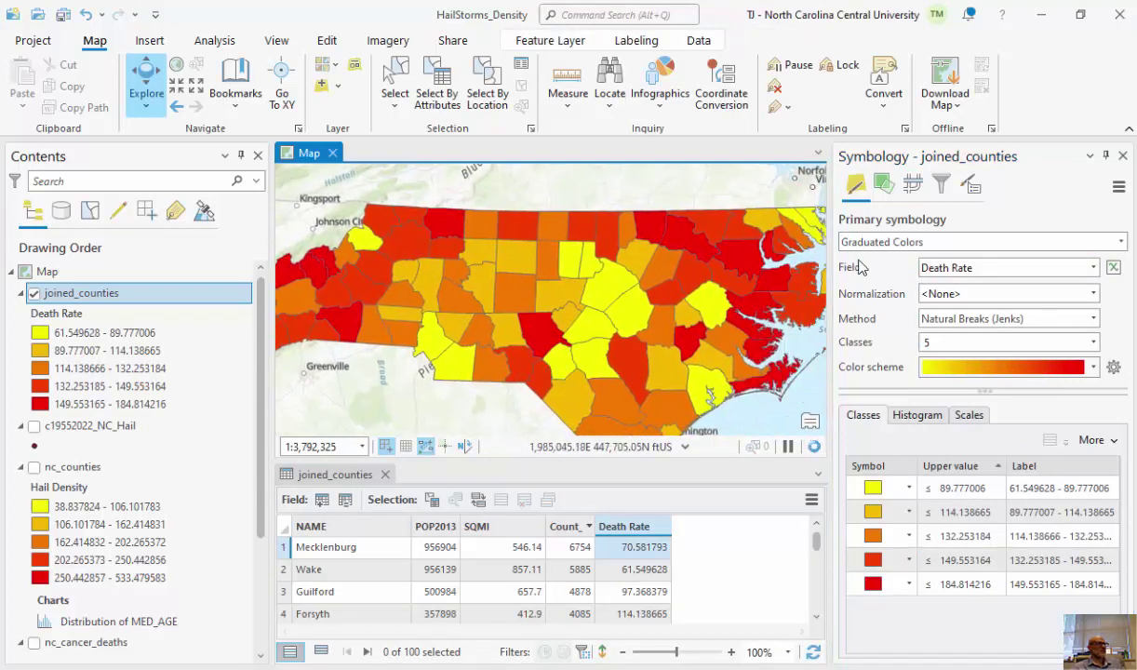
drag(424, 300, 605, 304)
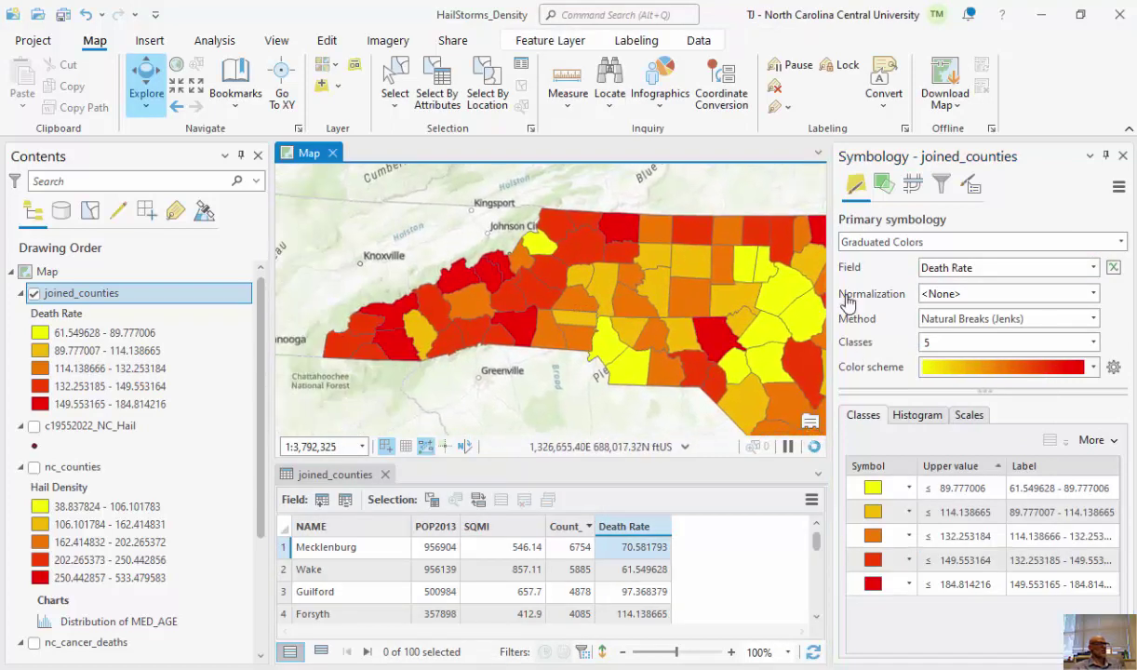
click(1122, 155)
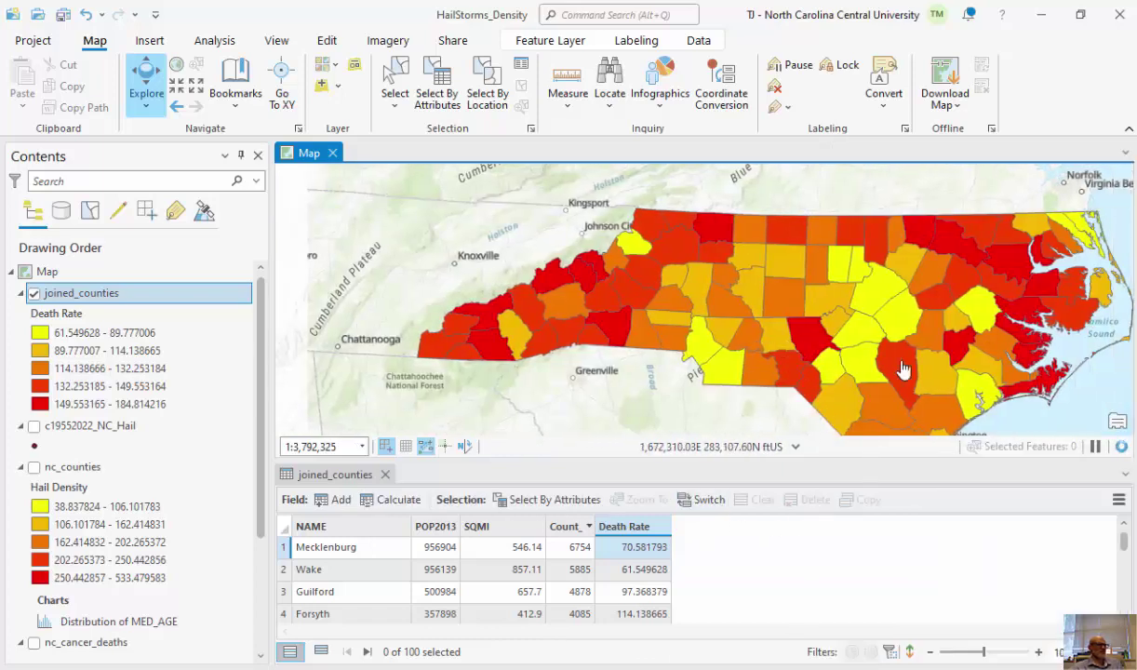
drag(902, 370, 873, 356)
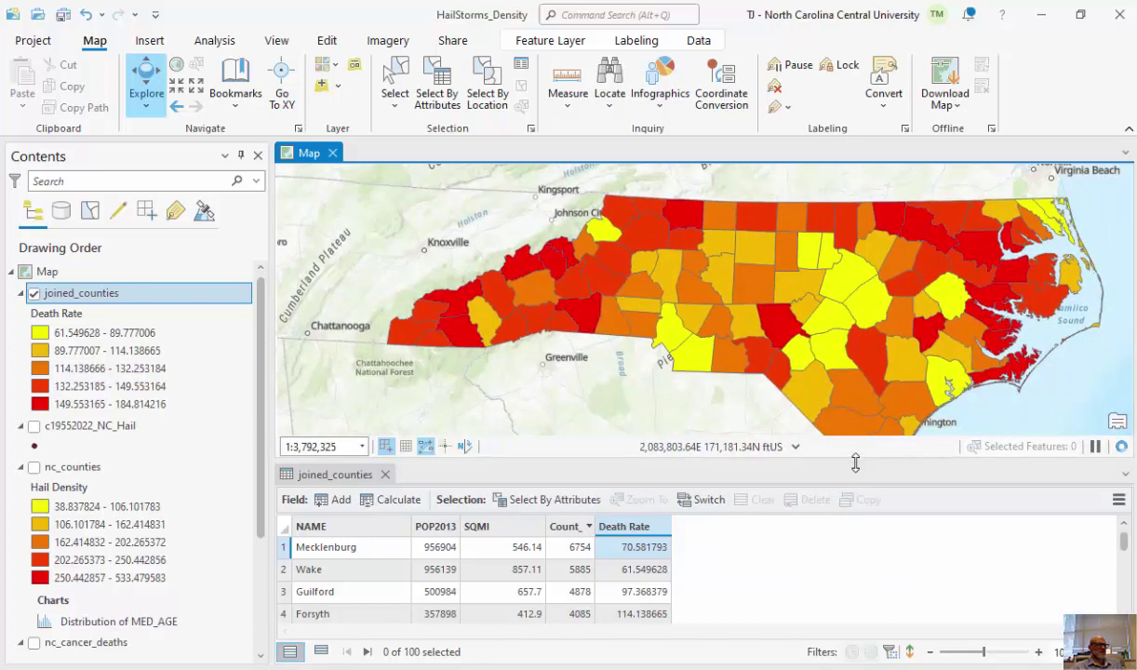
drag(816, 461, 816, 504)
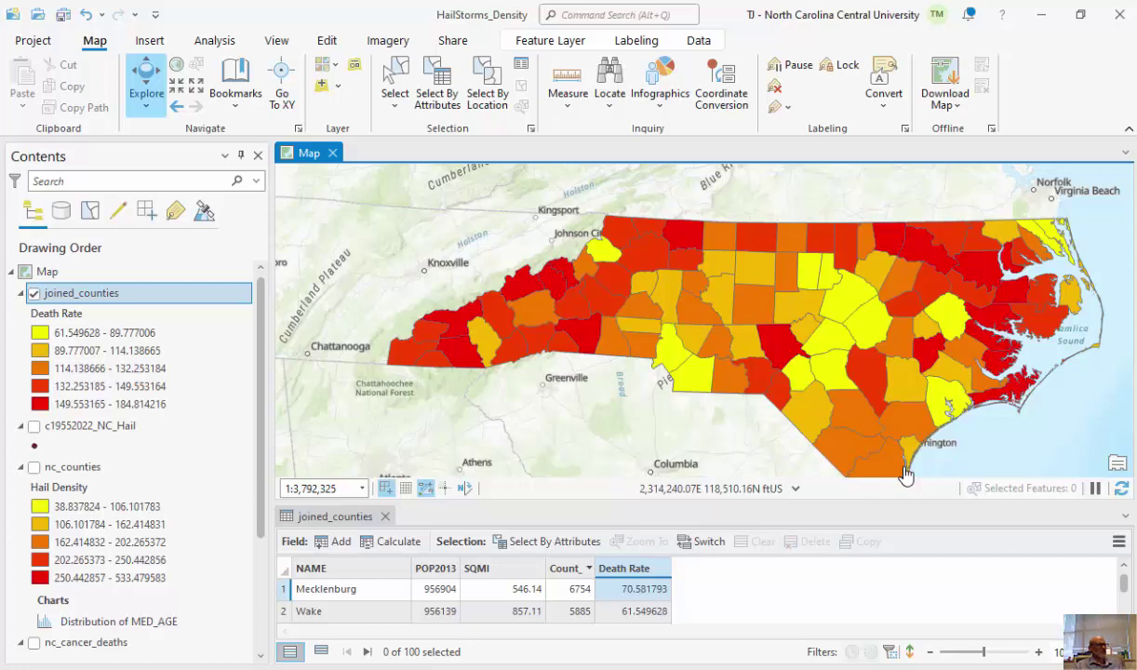
Make the MED_AGE field visible in the Fields view of joined_counties, save the change and close the view.
click(1120, 540)
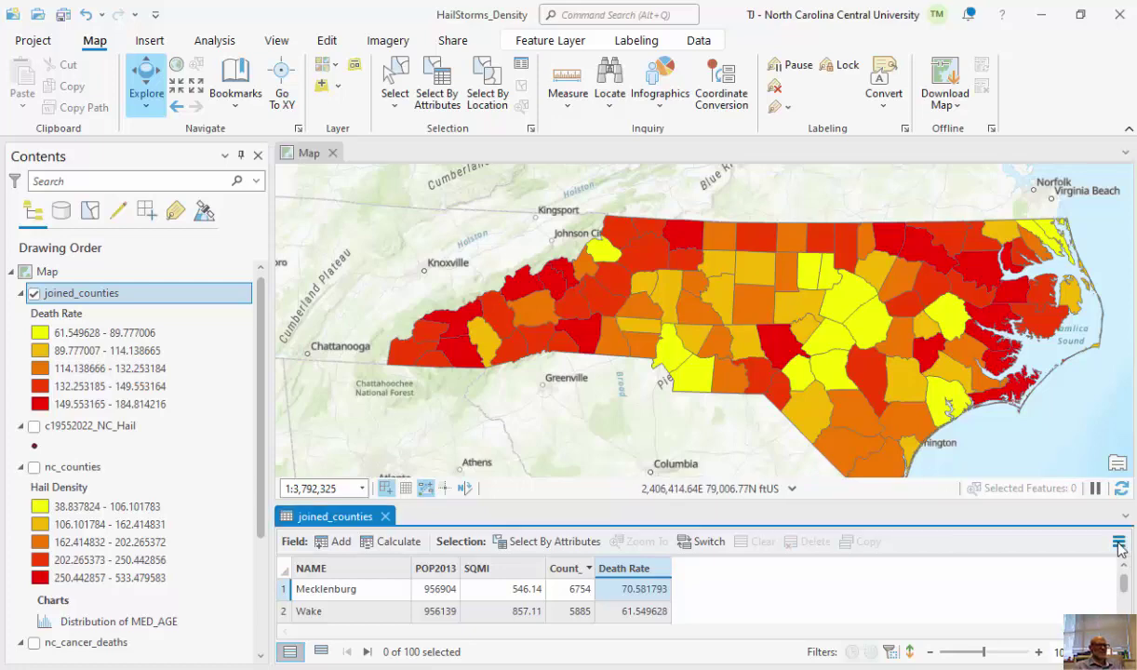
click(983, 442)
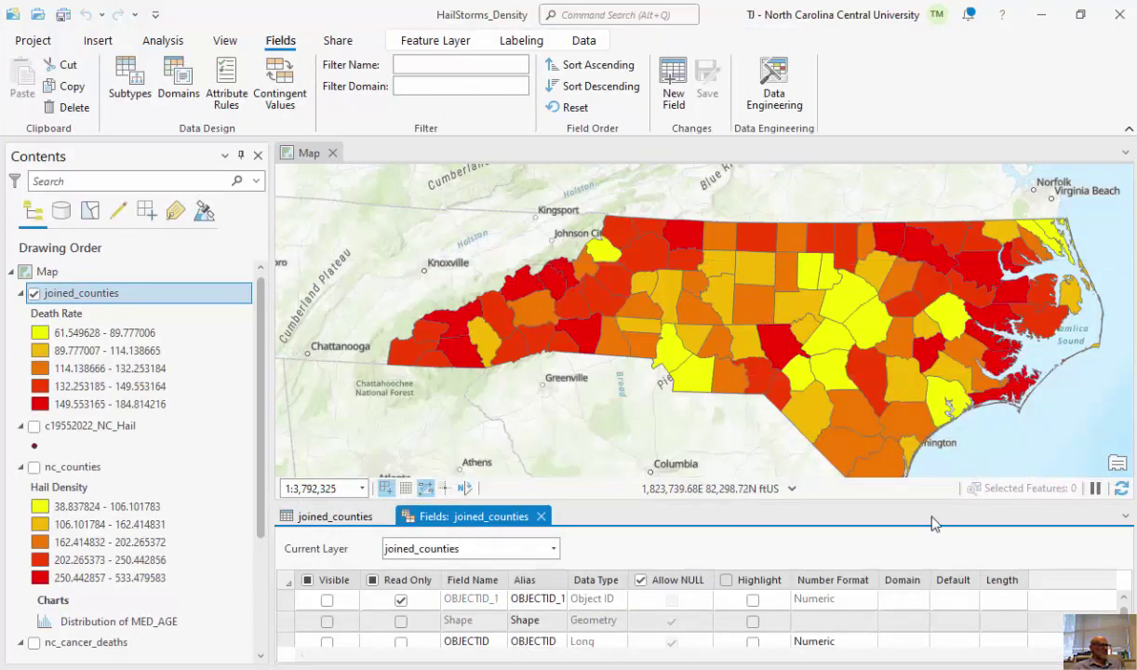
drag(1045, 502, 1070, 264)
scroll(1126, 381, down, 2)
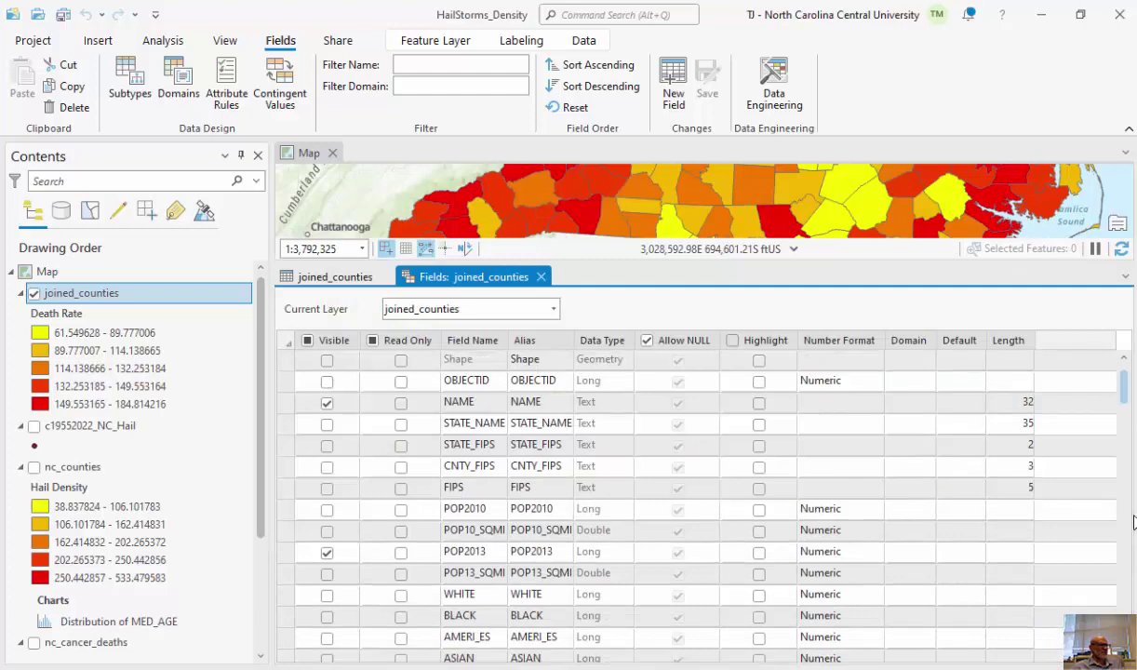
scroll(1130, 565, down, 10)
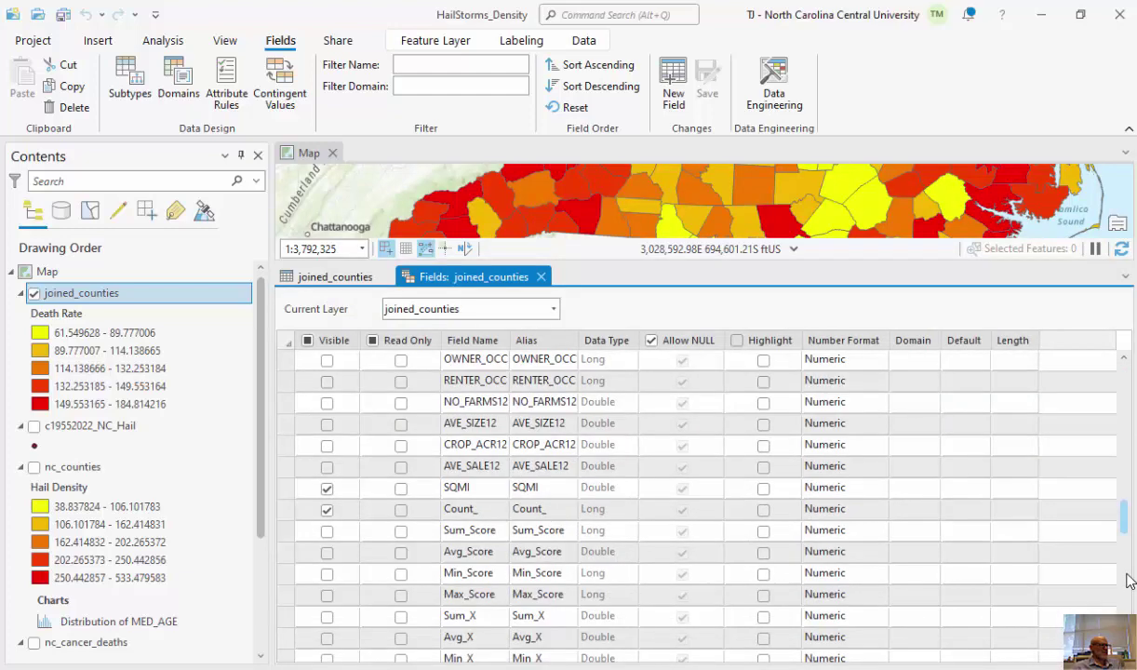
scroll(1126, 559, down, 5)
scroll(1126, 521, up, 6)
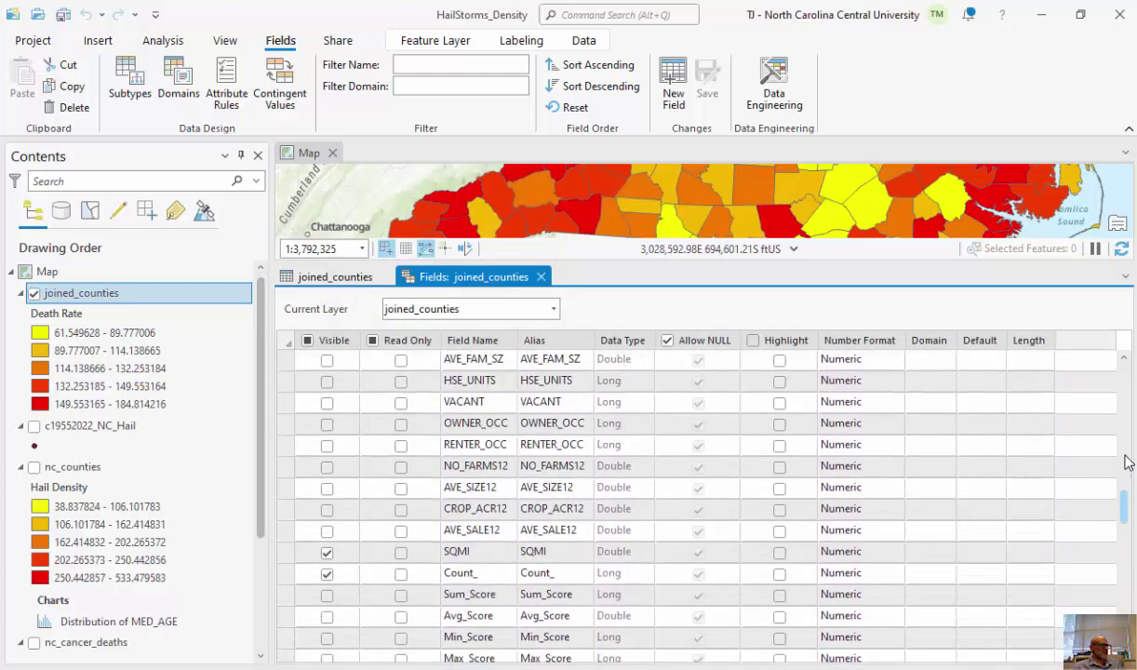
scroll(1126, 462, up, 9)
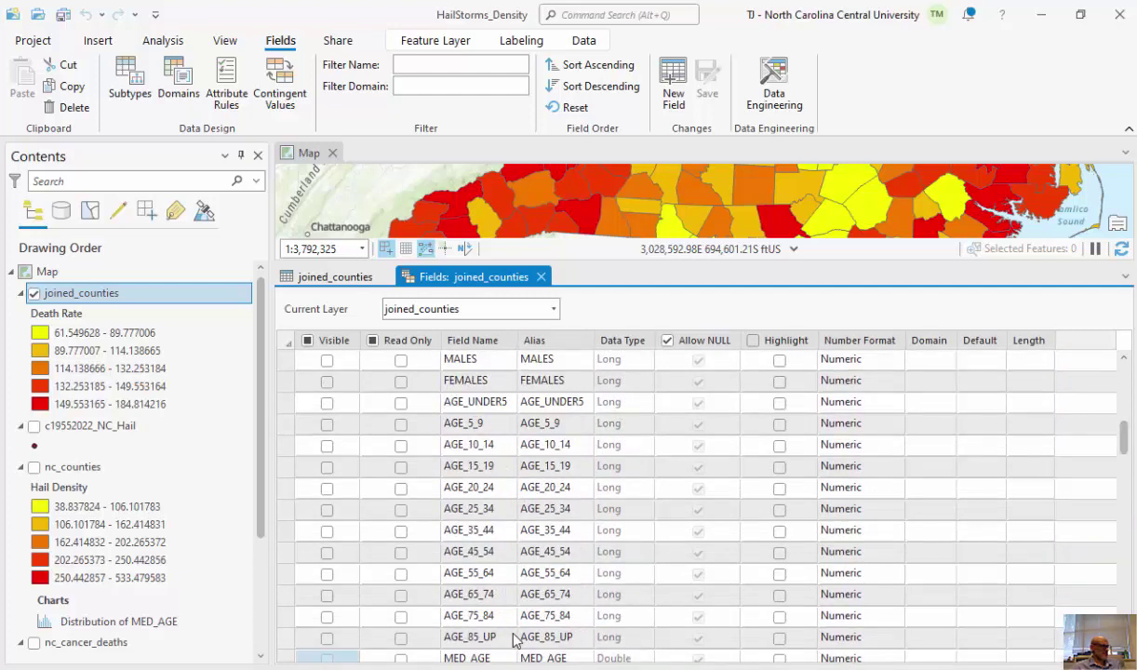
scroll(425, 614, down, 1)
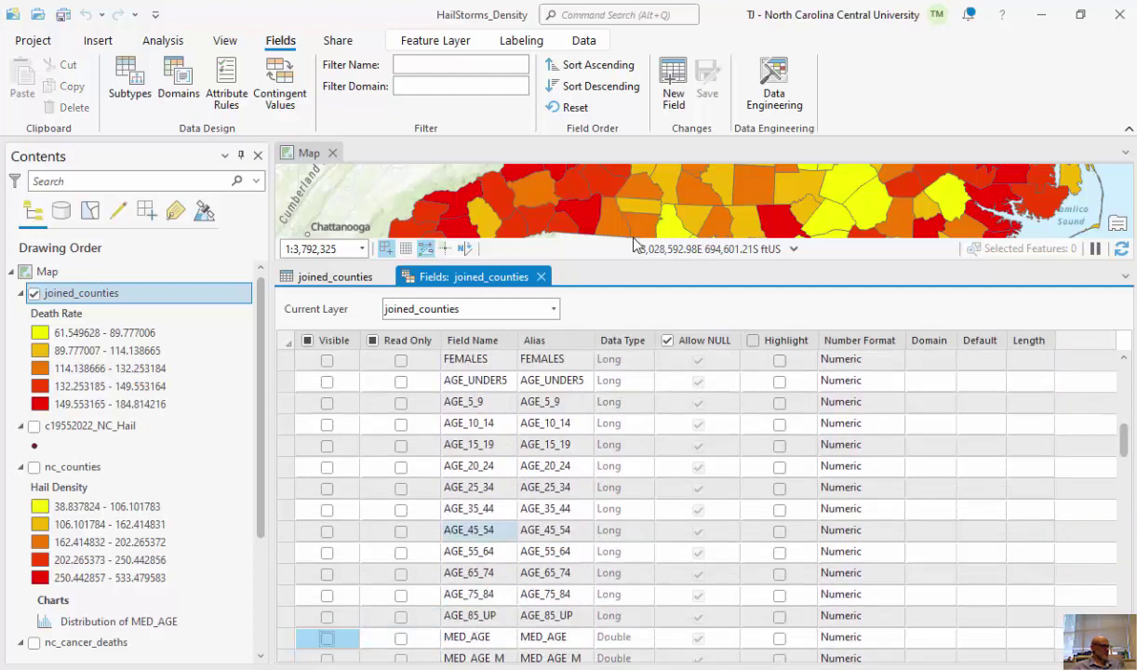
click(327, 638)
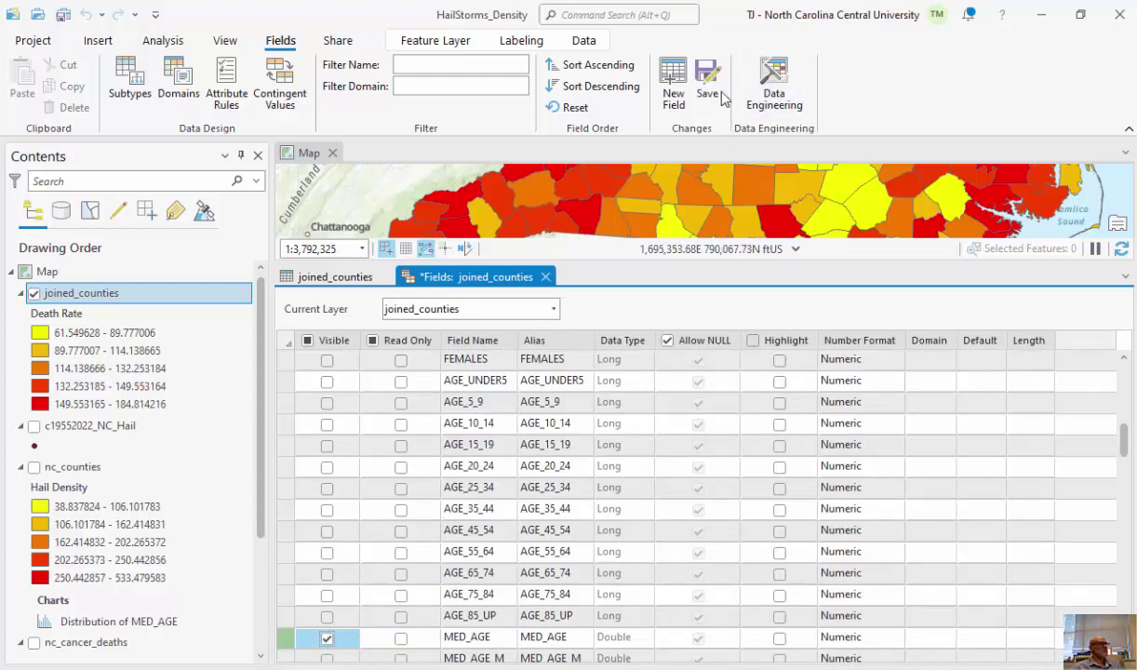
click(709, 86)
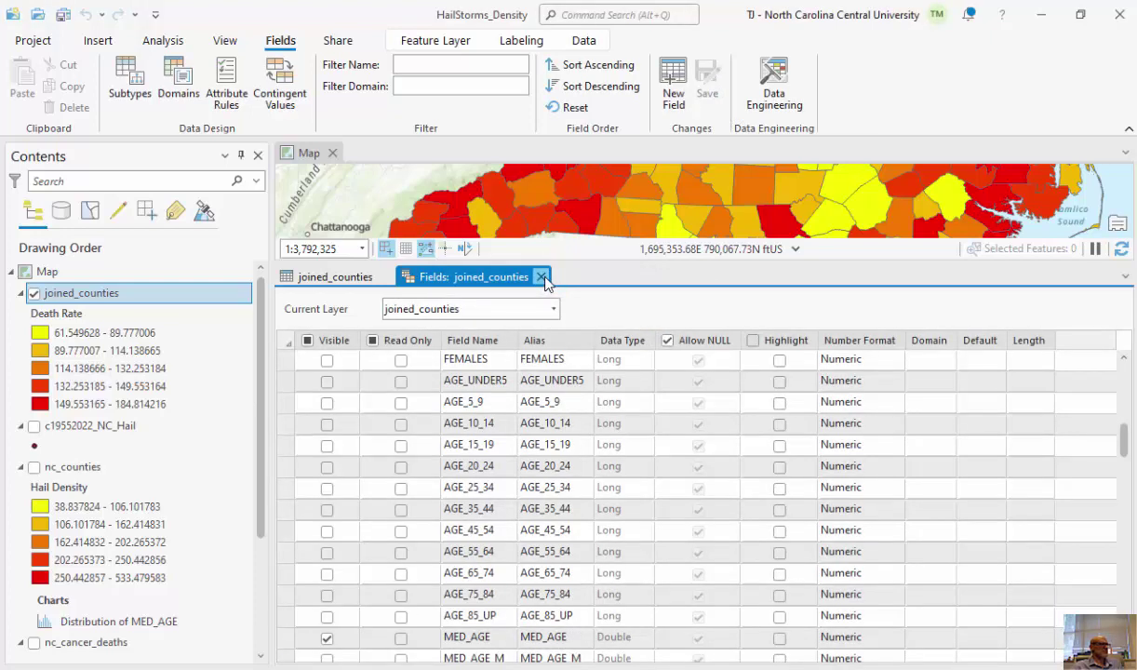
click(540, 277)
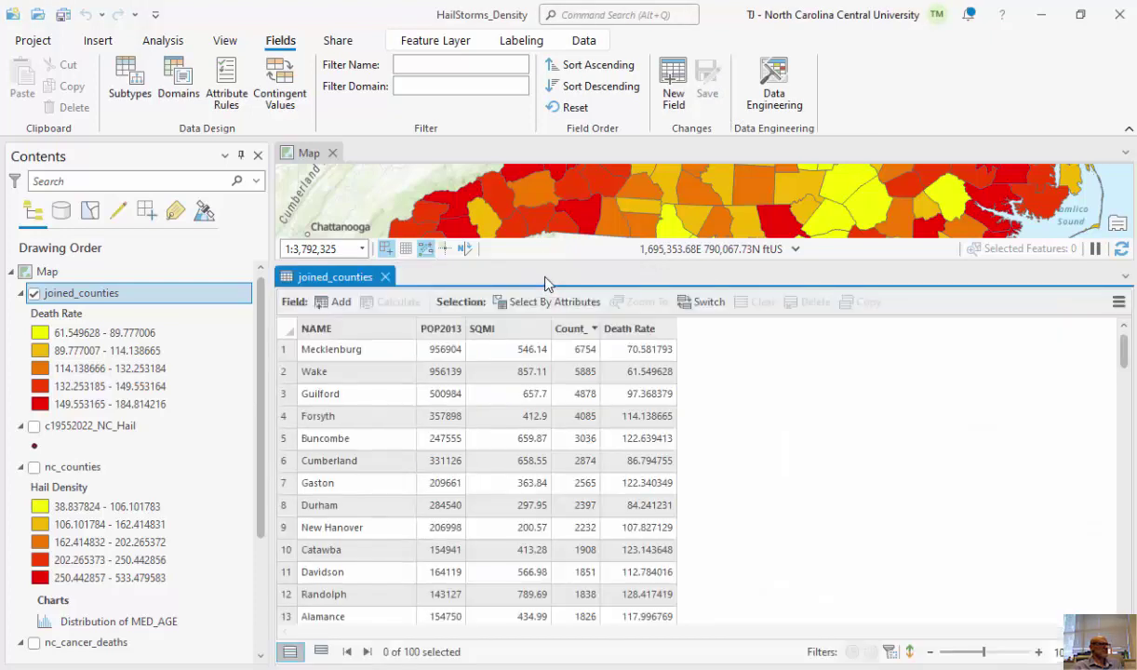
Create a scatter plot from joined_counties with MED_AGE on the X-axis and Death Rate on the Y-axis.
right_click(130, 290)
mouse_move(232, 228)
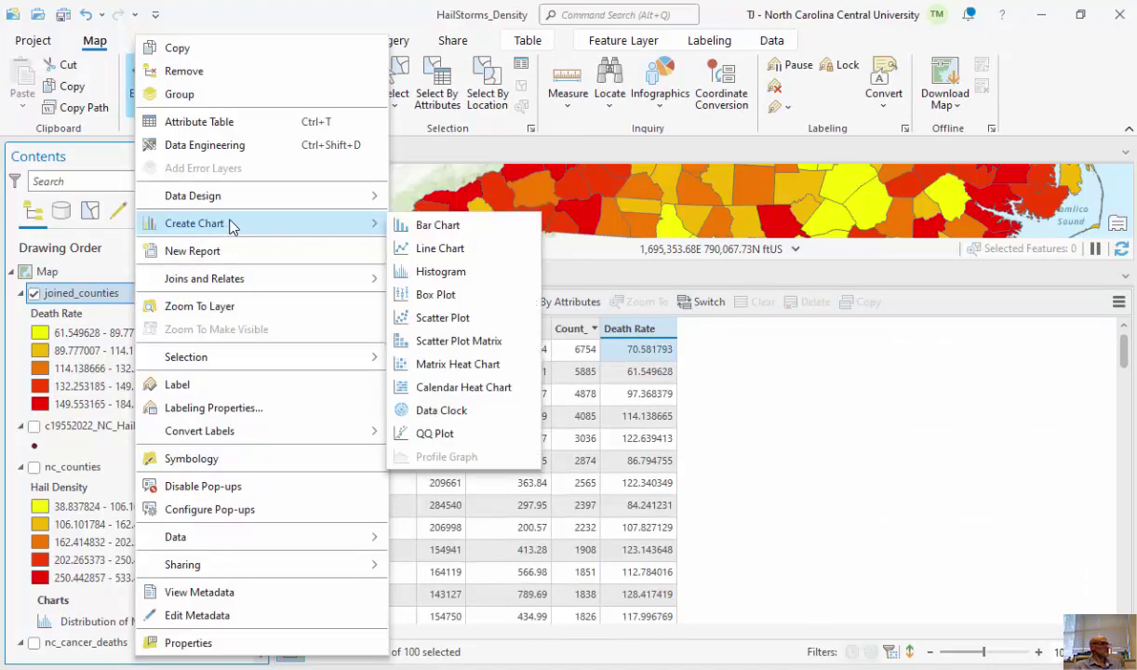
click(443, 318)
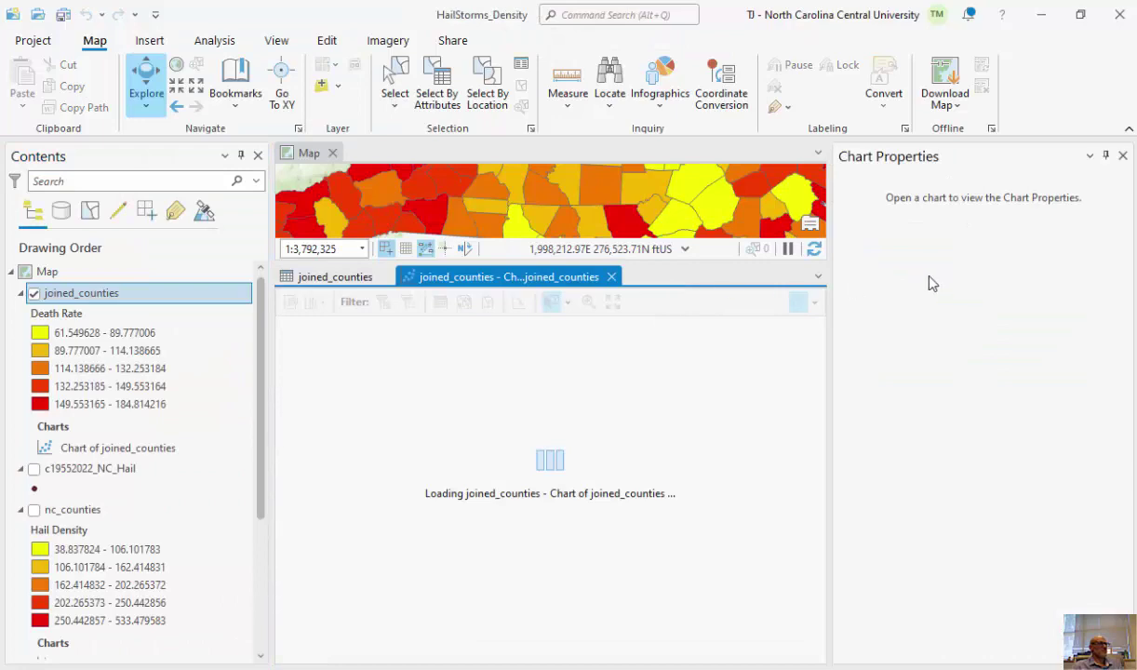
click(1120, 320)
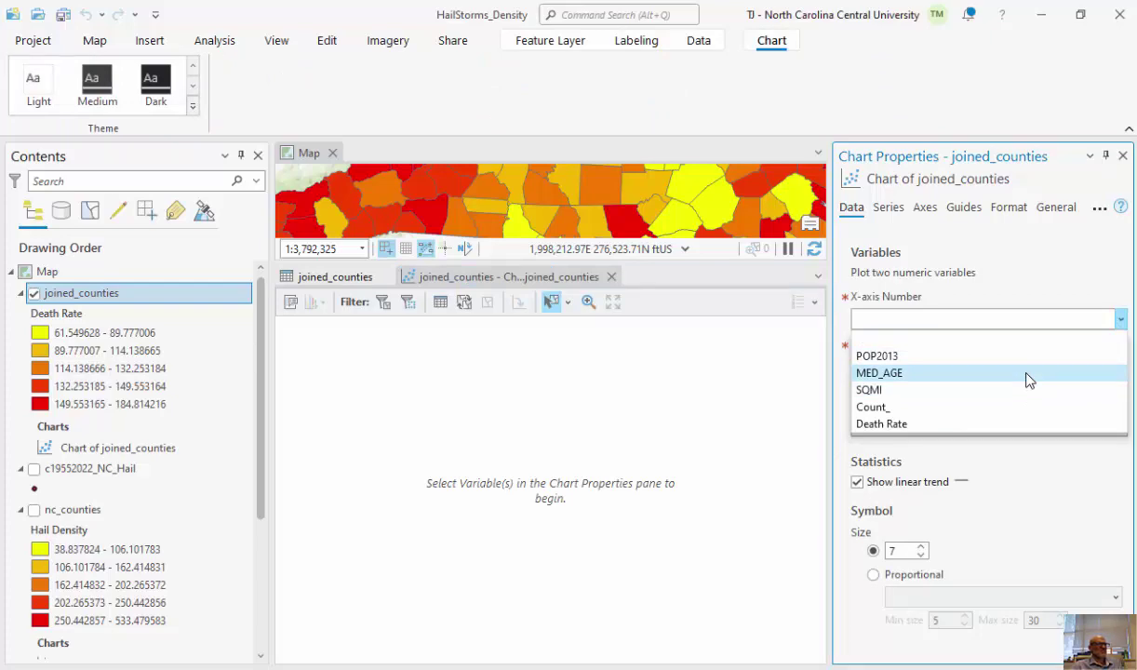
click(1029, 373)
click(1120, 371)
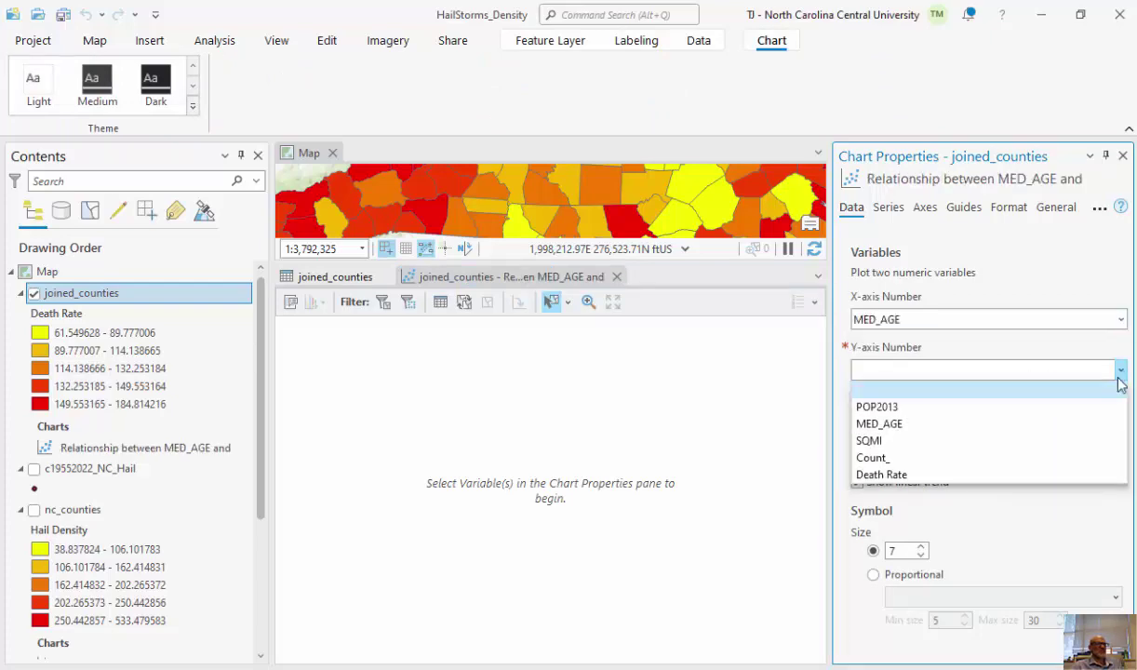
click(1026, 475)
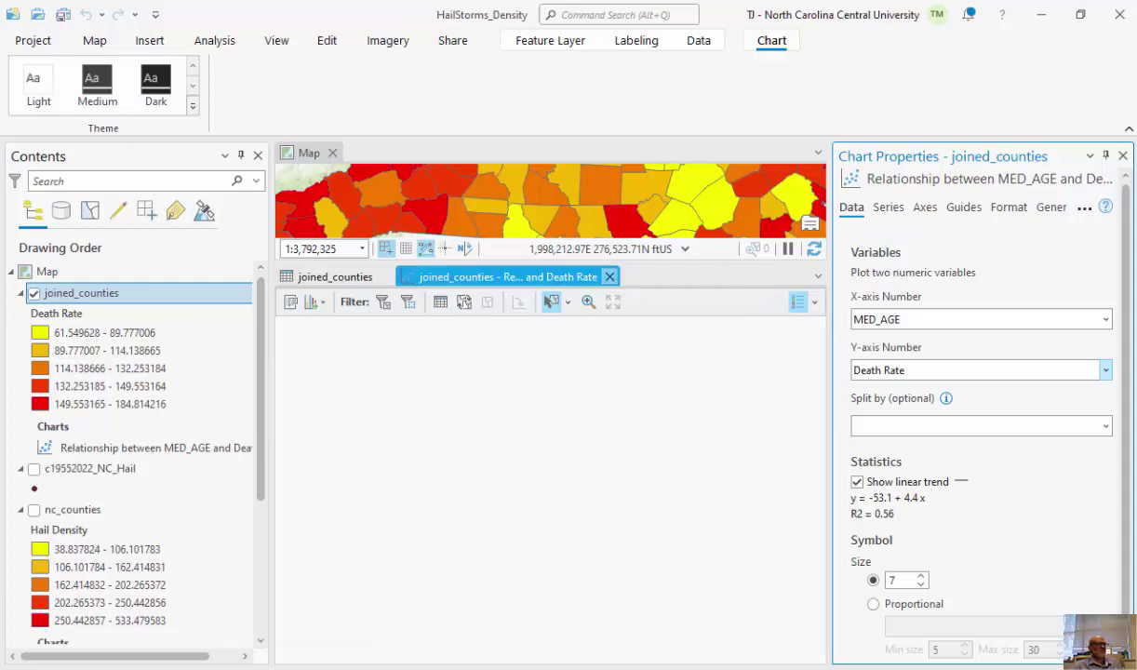
Close the scatter plot, its chart properties and the joined_counties attribute table, and center the state in the enlarged map.
click(611, 278)
click(1122, 155)
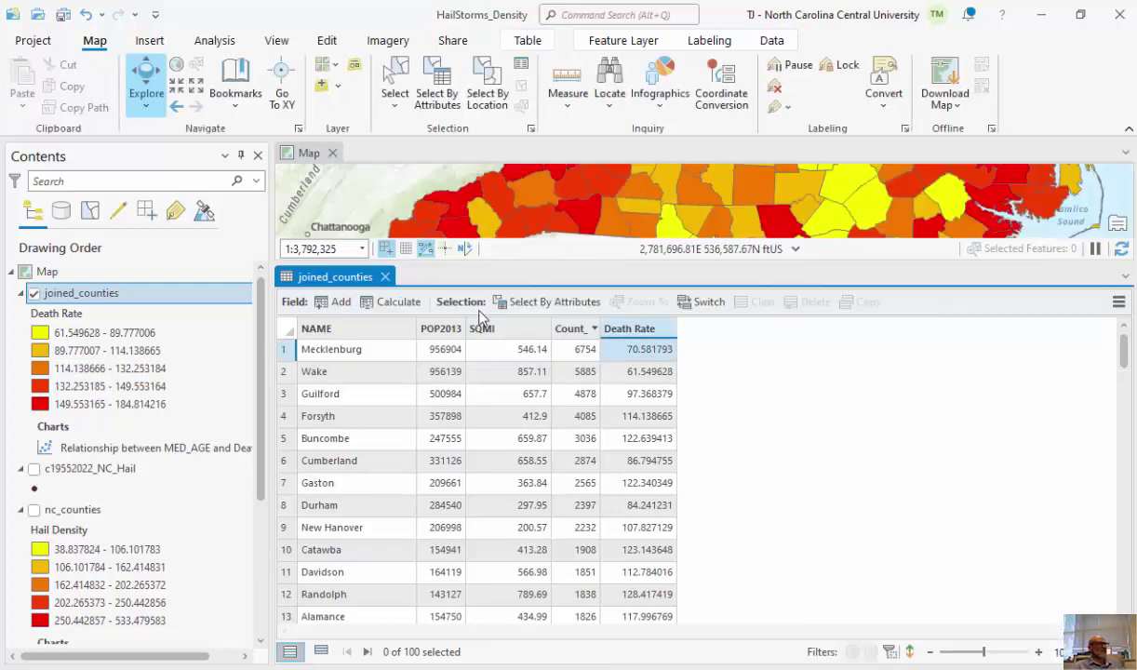
click(384, 276)
drag(738, 419, 678, 389)
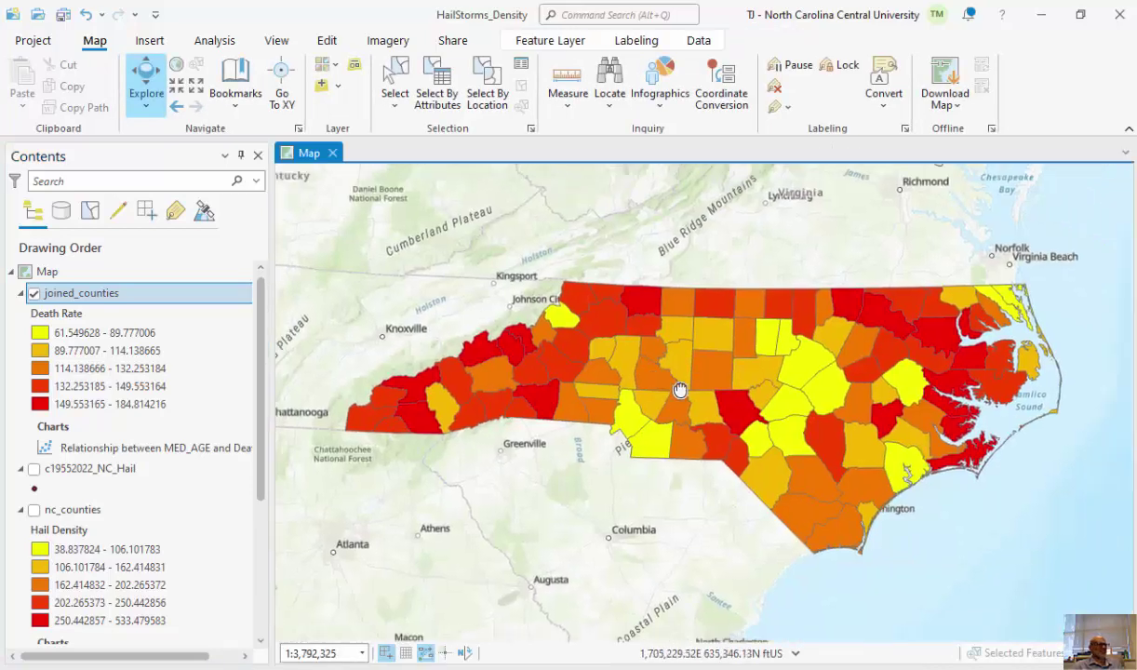